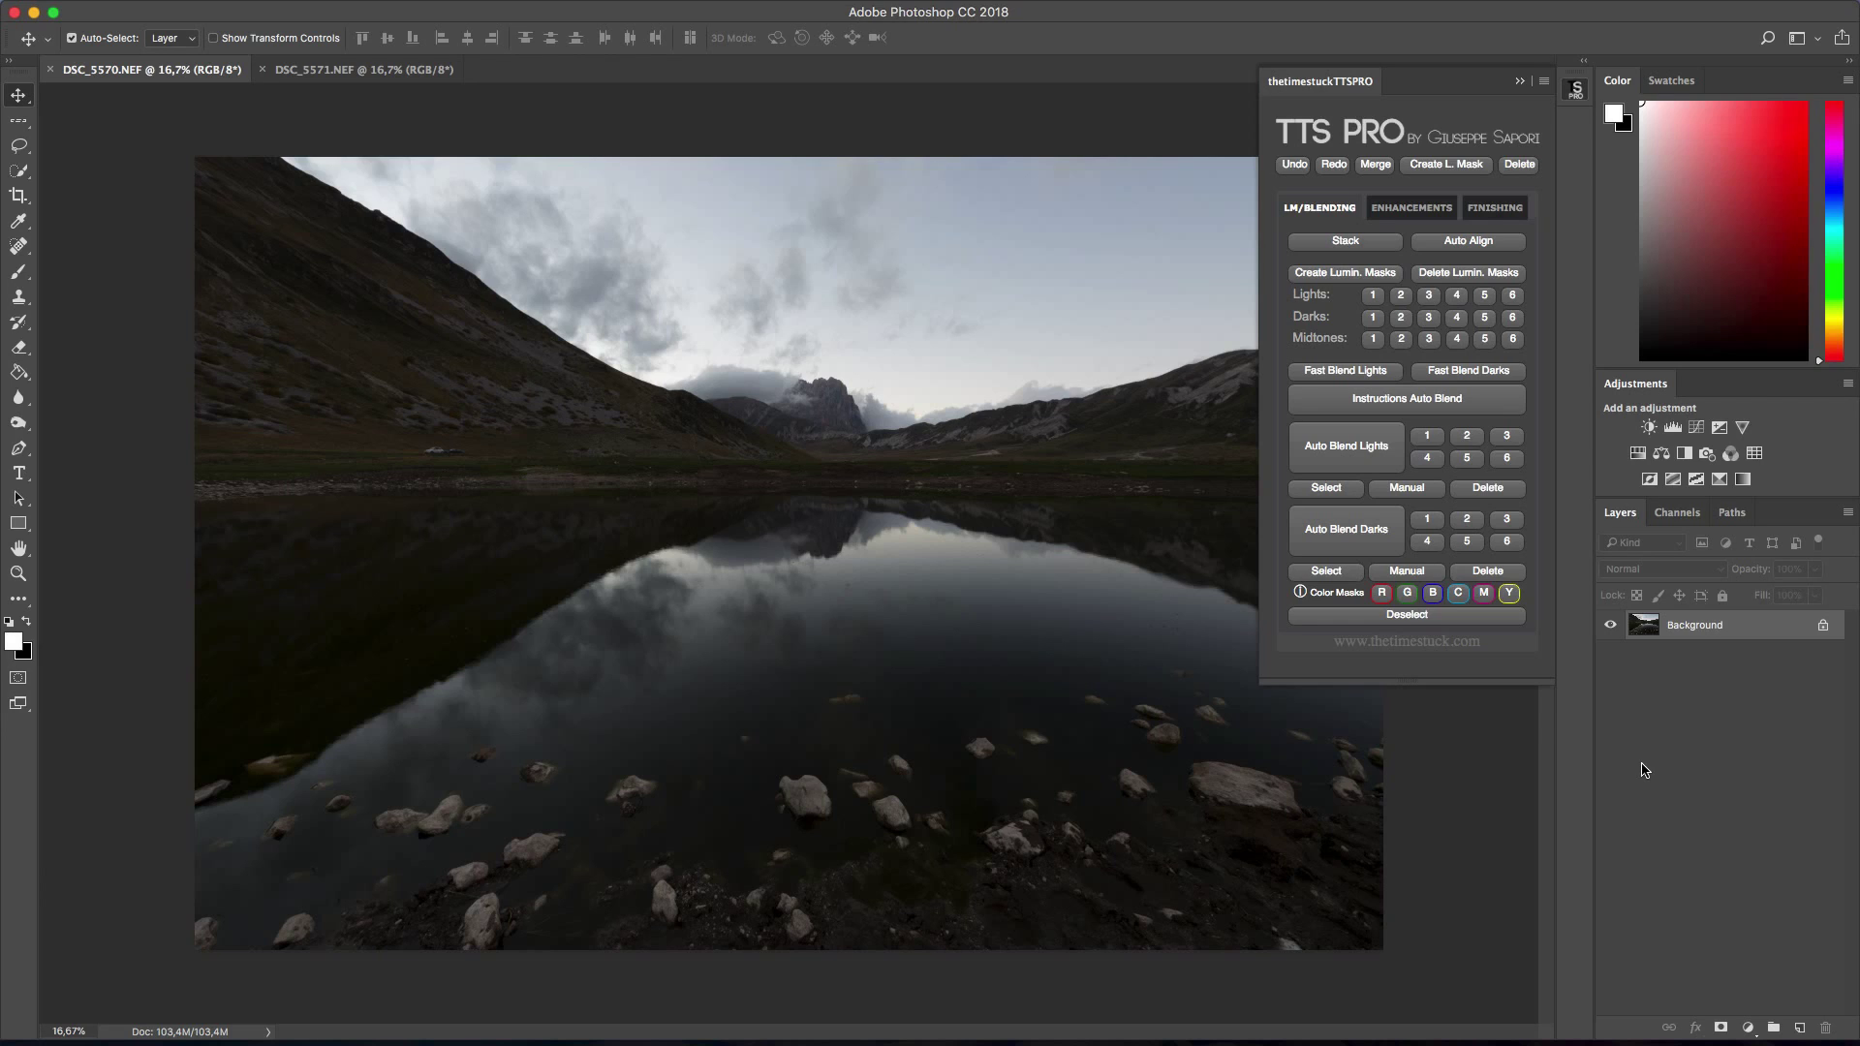
# - Stack the two open lake exposures into one document from the TTS PRO blending panel
pyautogui.click(1405, 210)
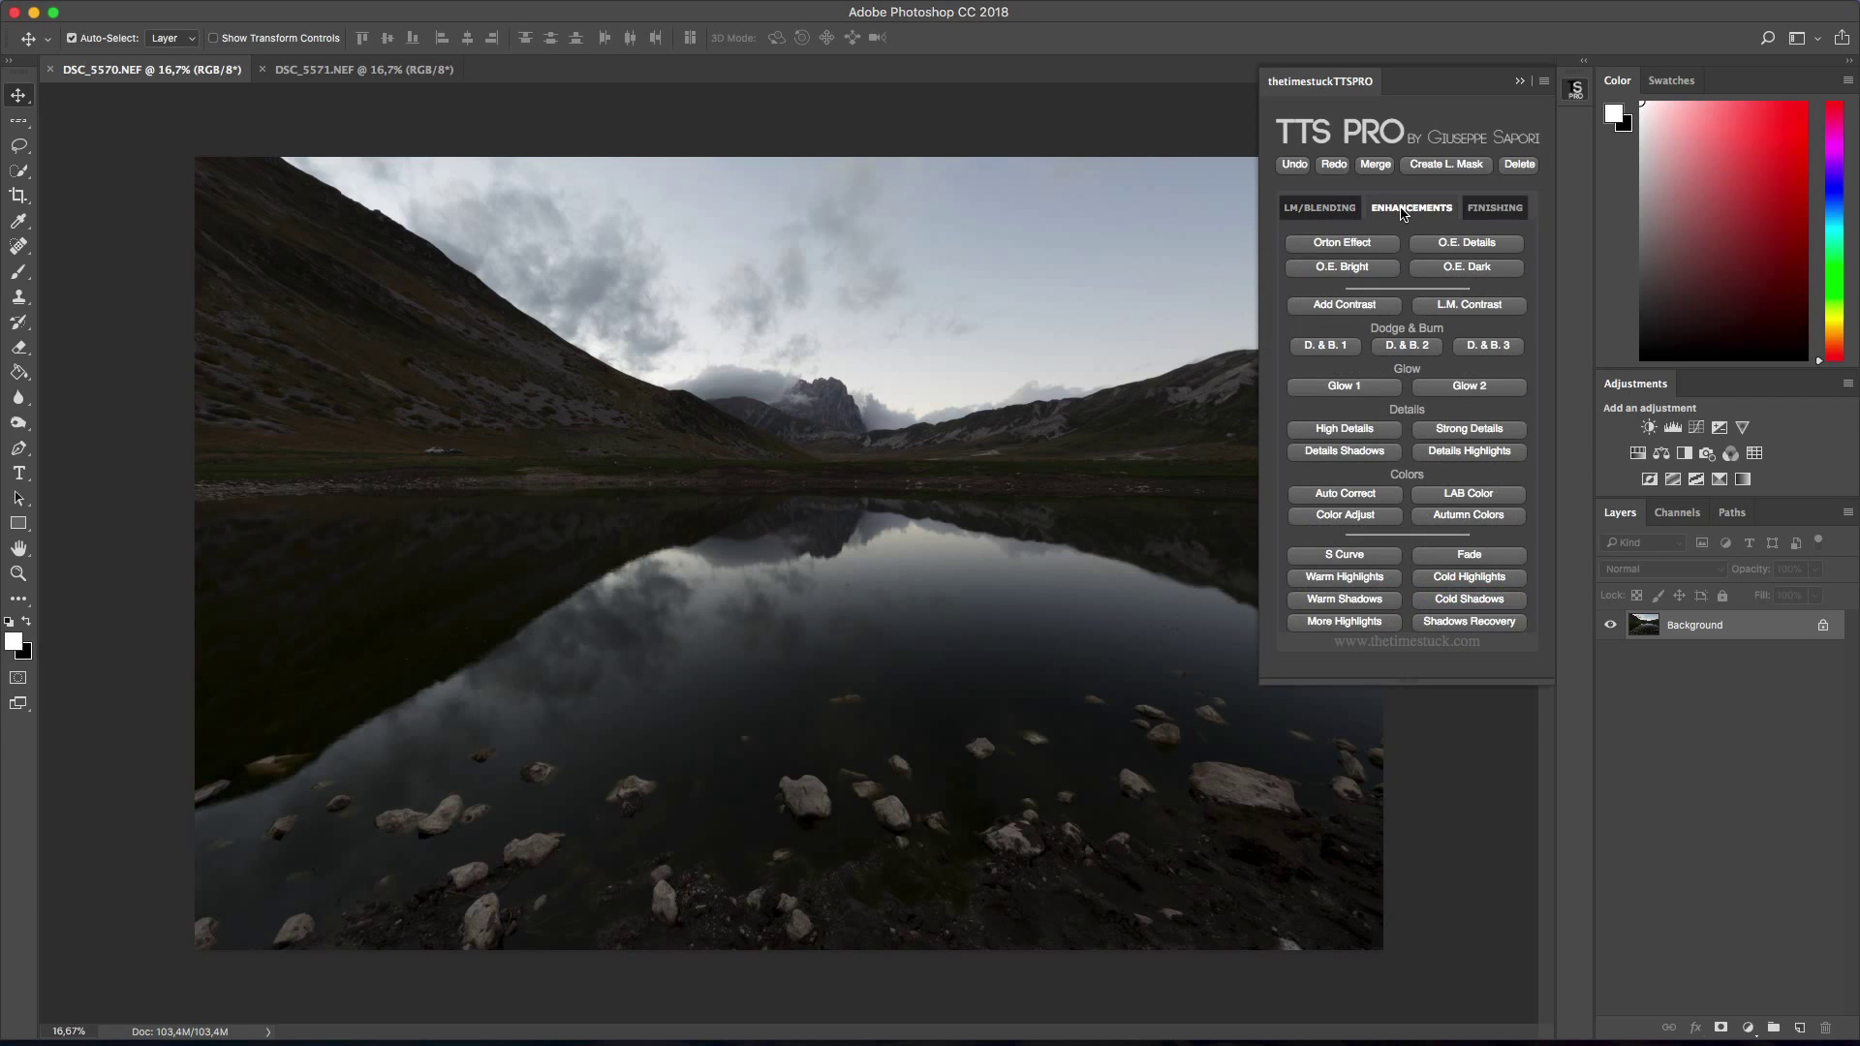
pyautogui.click(1514, 209)
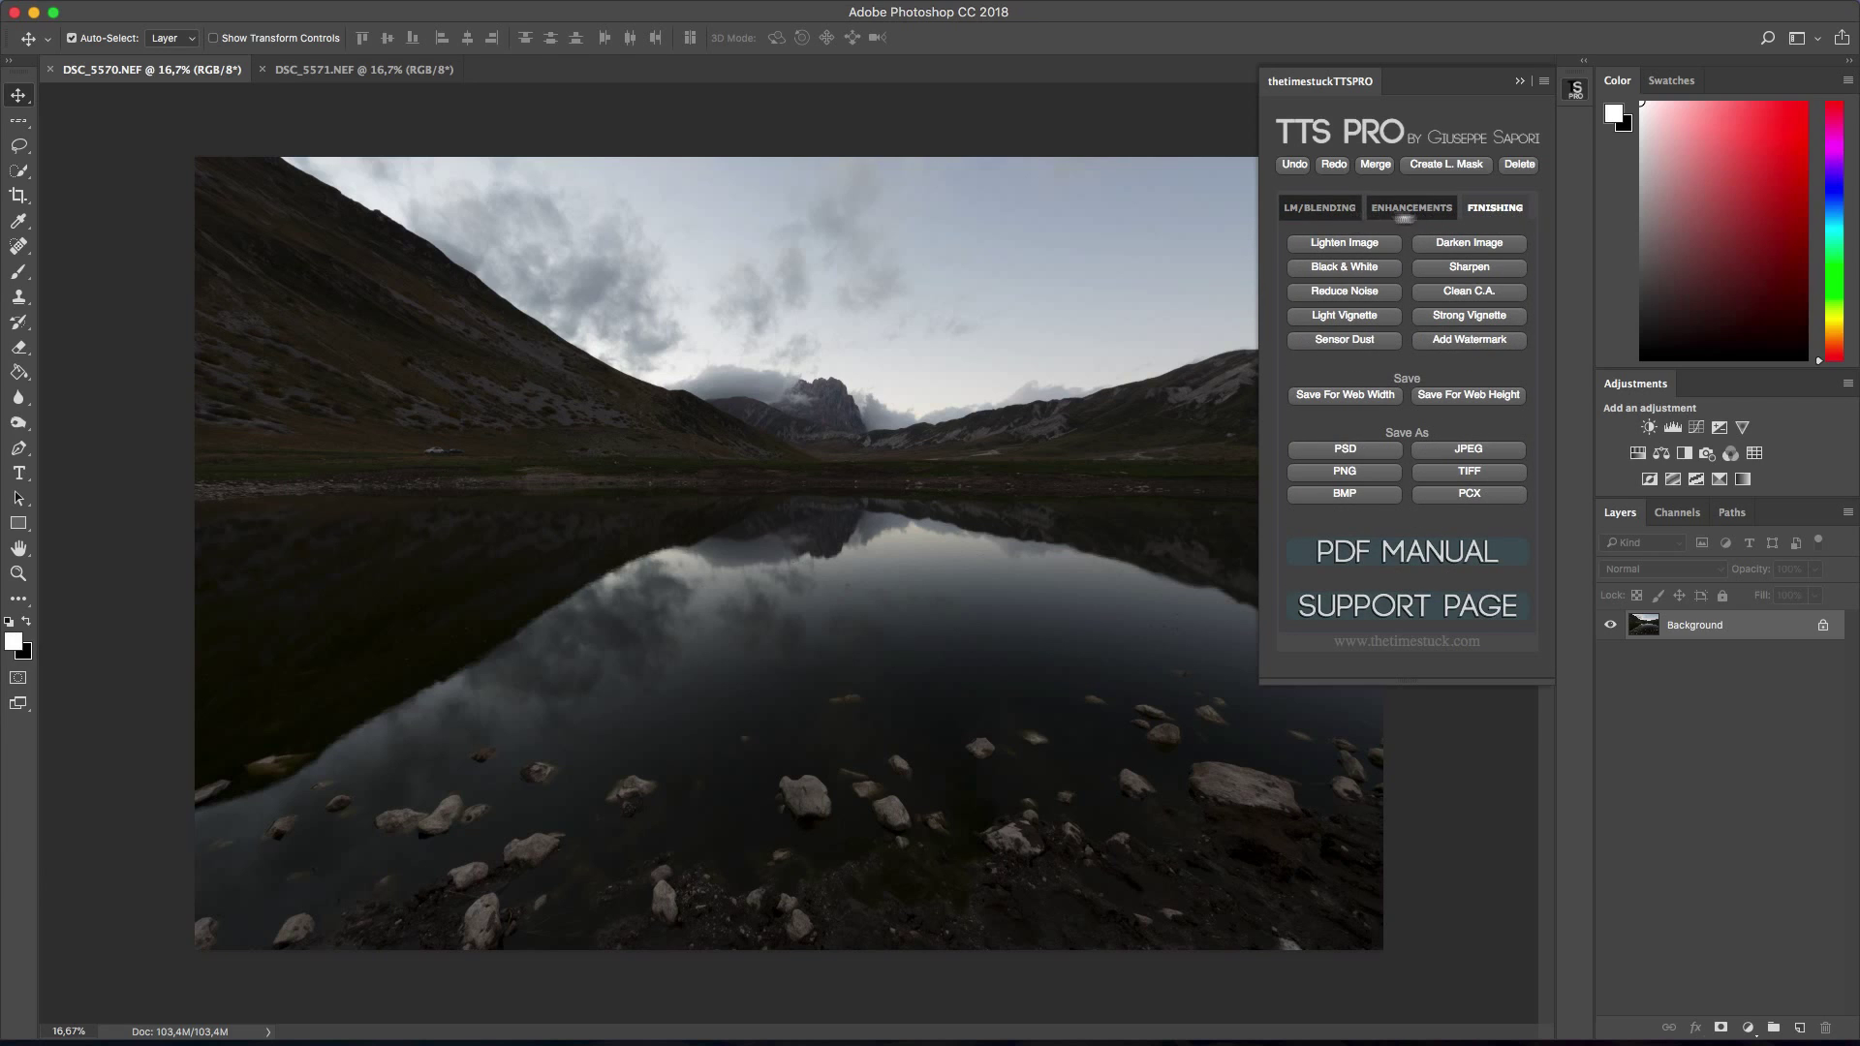
pyautogui.click(1315, 211)
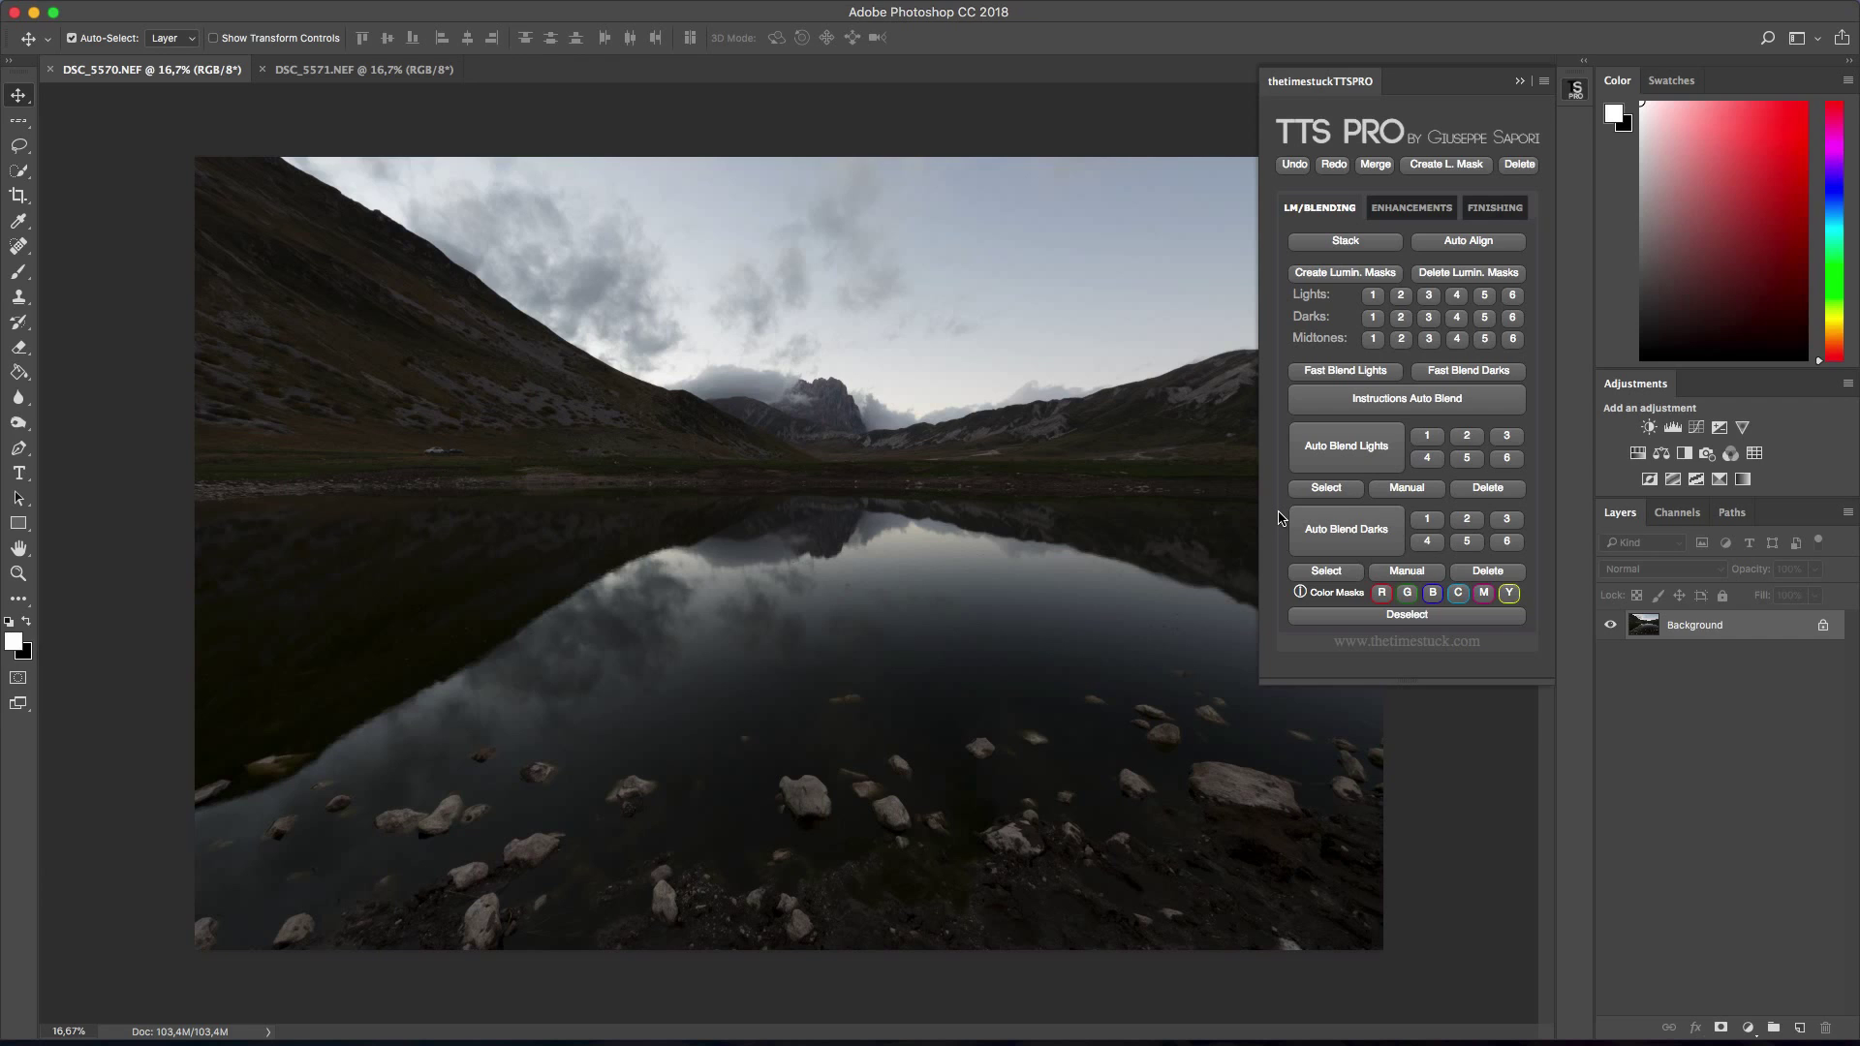
pyautogui.click(1322, 242)
pyautogui.click(973, 567)
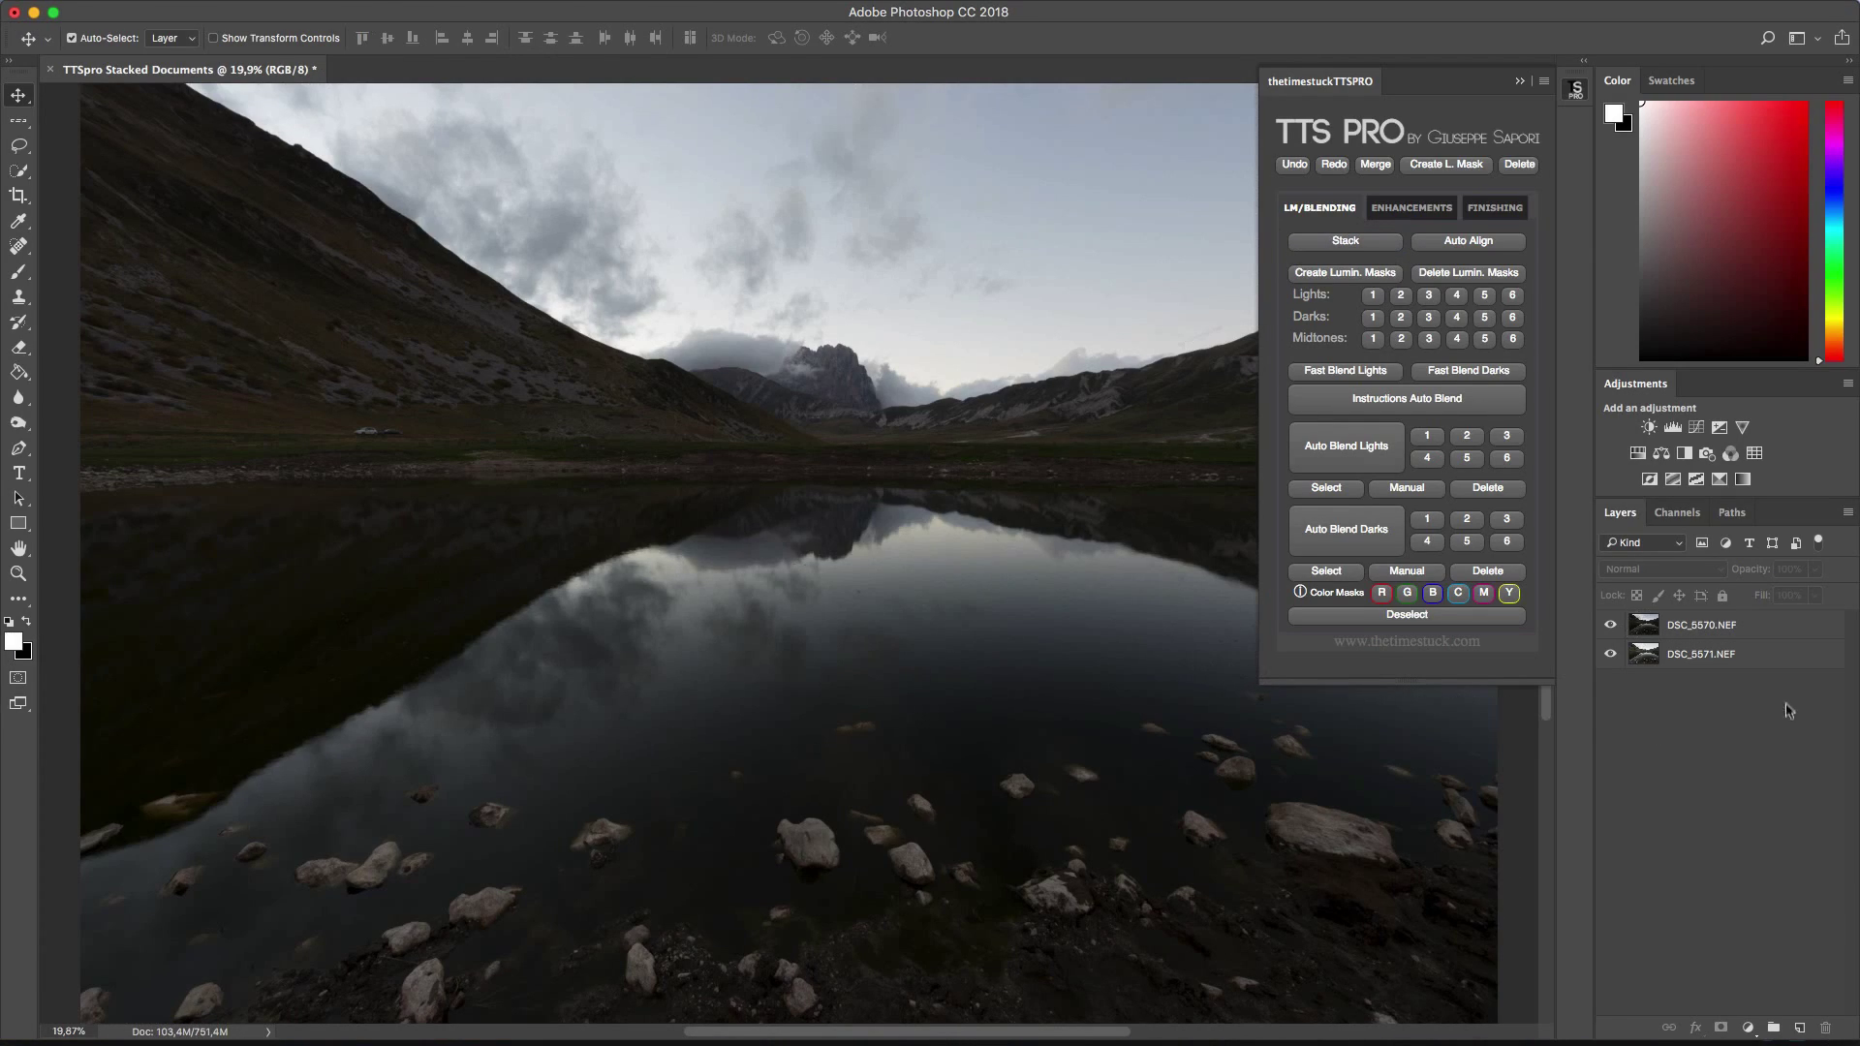
# - Toggle the DSC_5570.NEF layer off and on to compare it with DSC_5571.NEF
pyautogui.click(1611, 628)
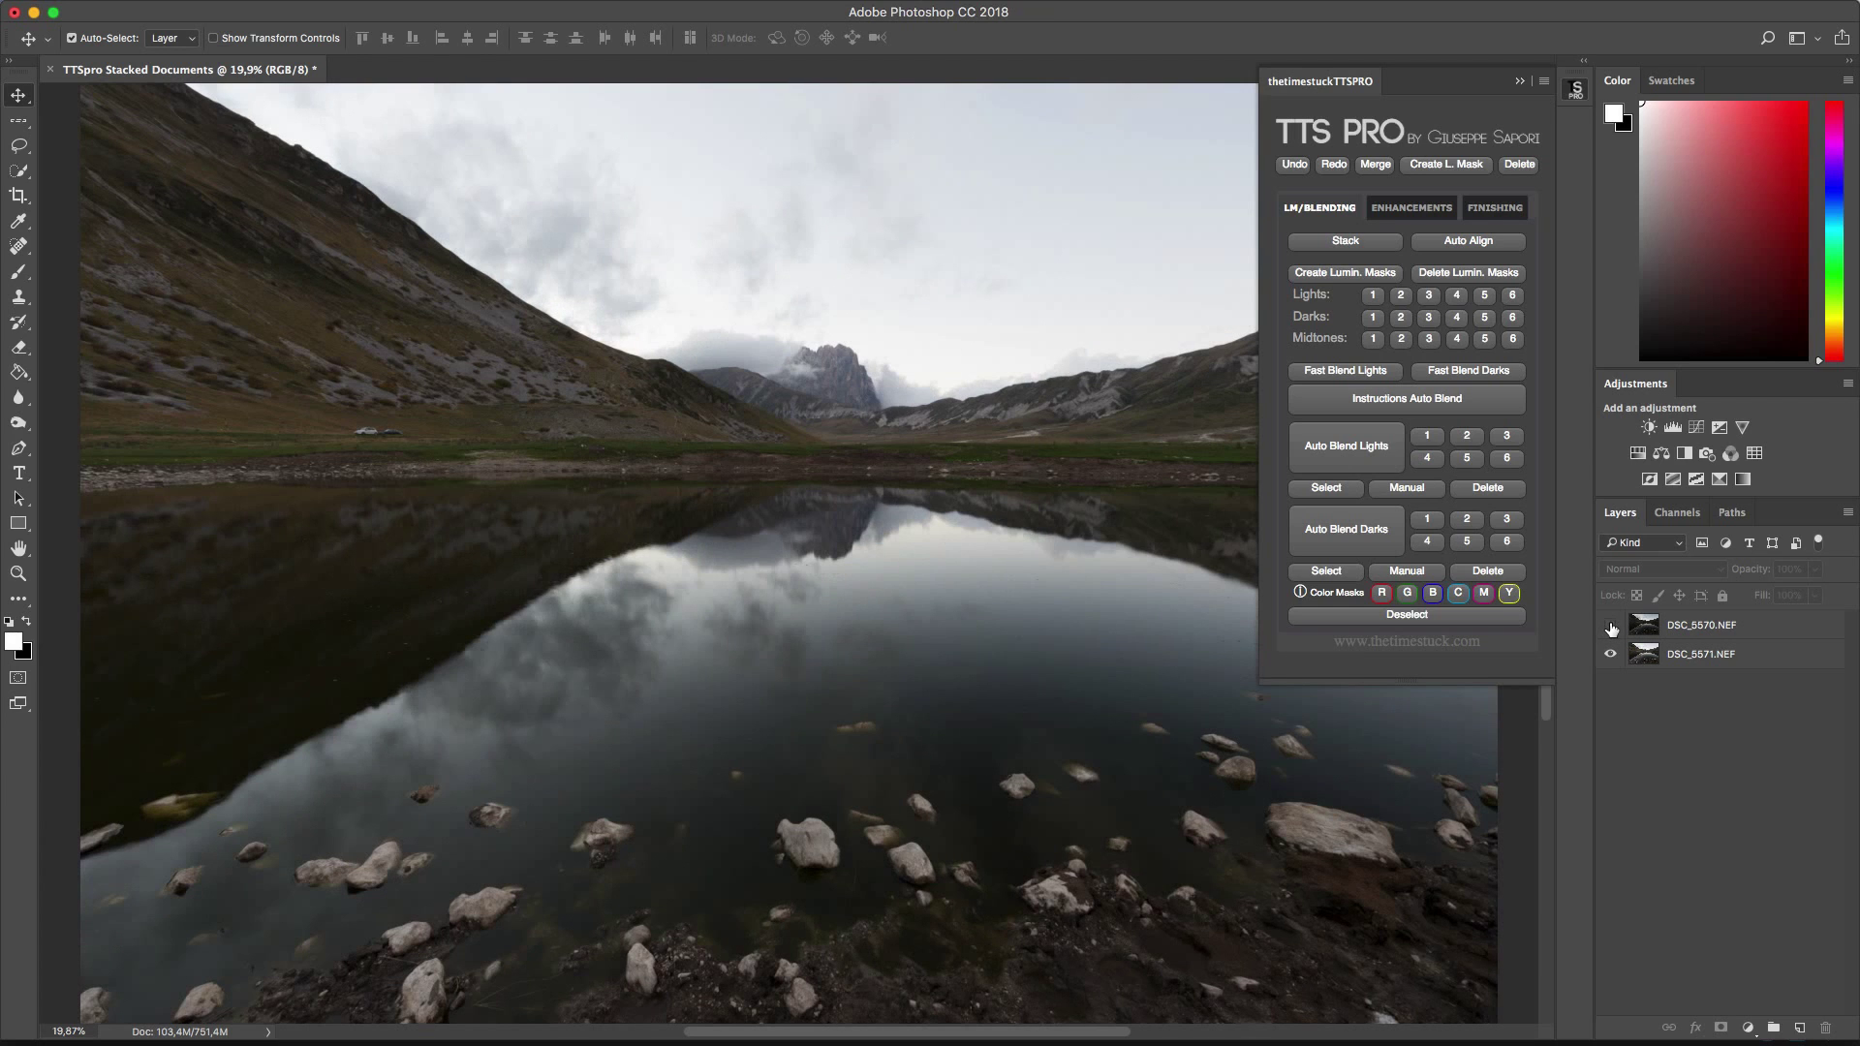
pyautogui.click(1711, 657)
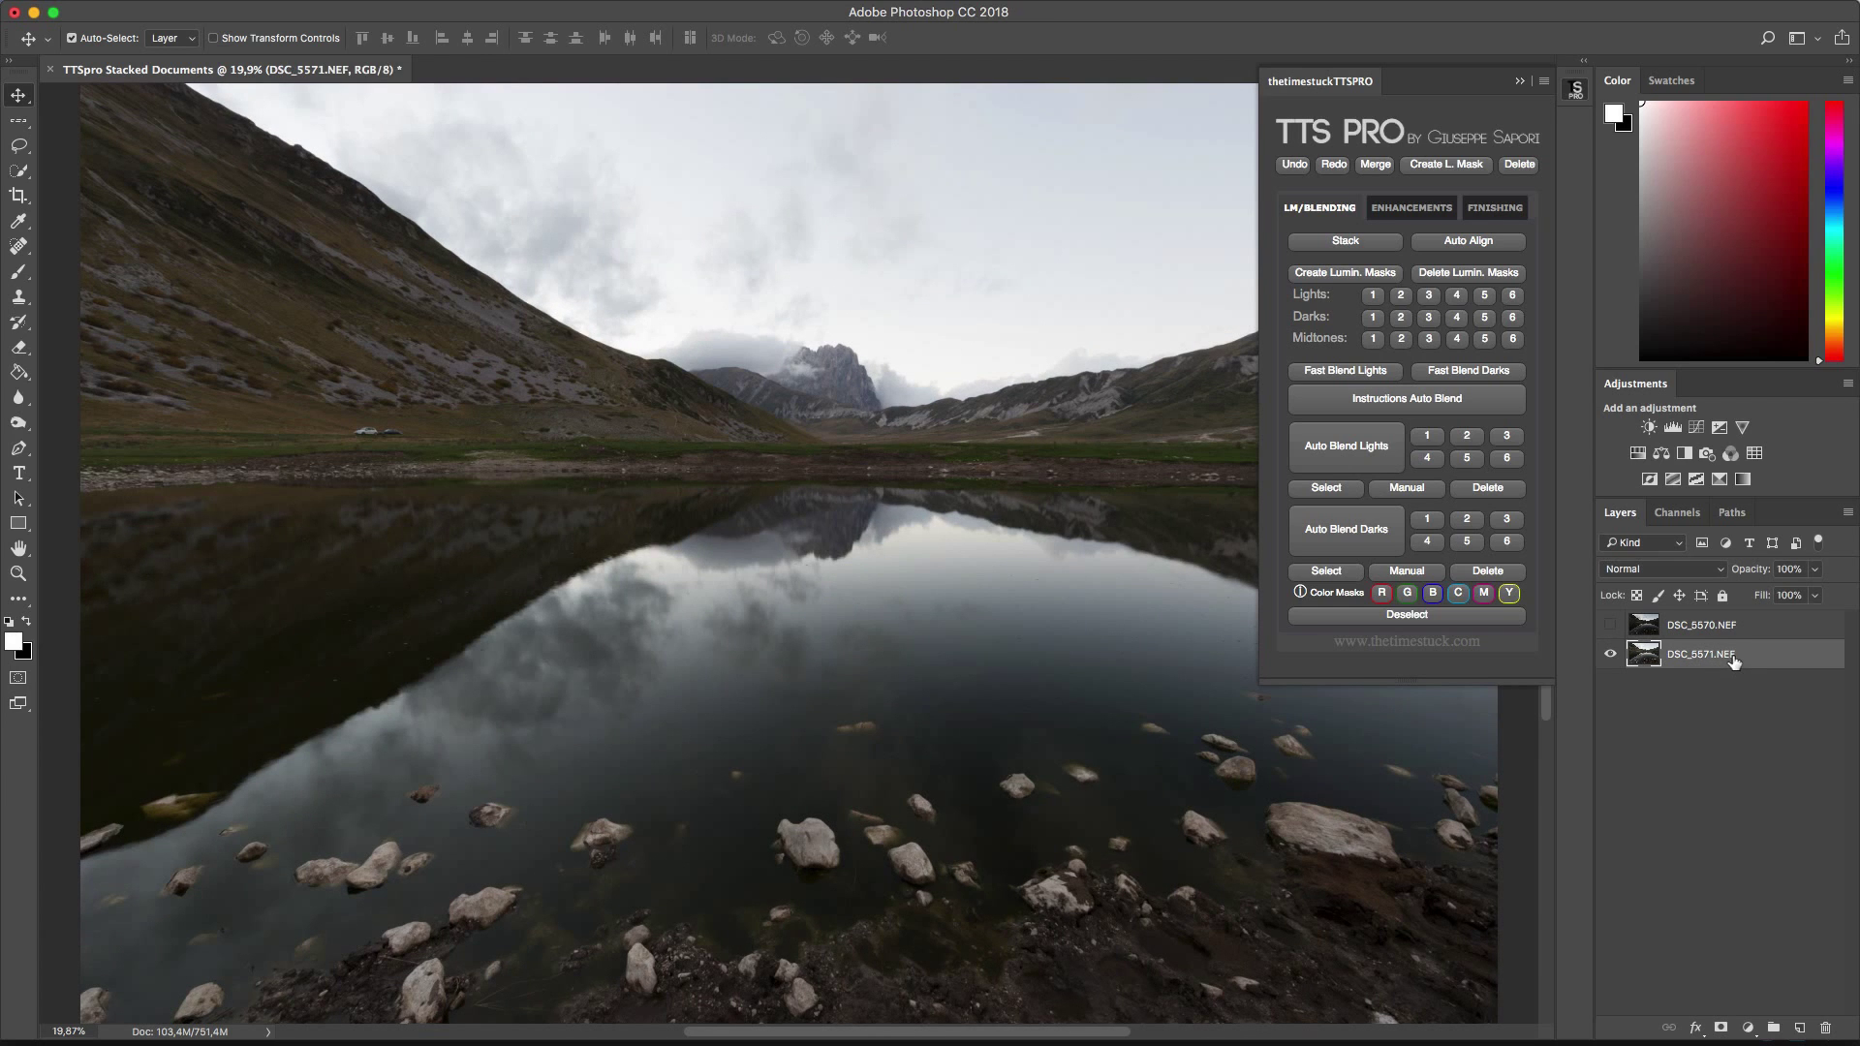
pyautogui.click(1611, 626)
pyautogui.click(1637, 627)
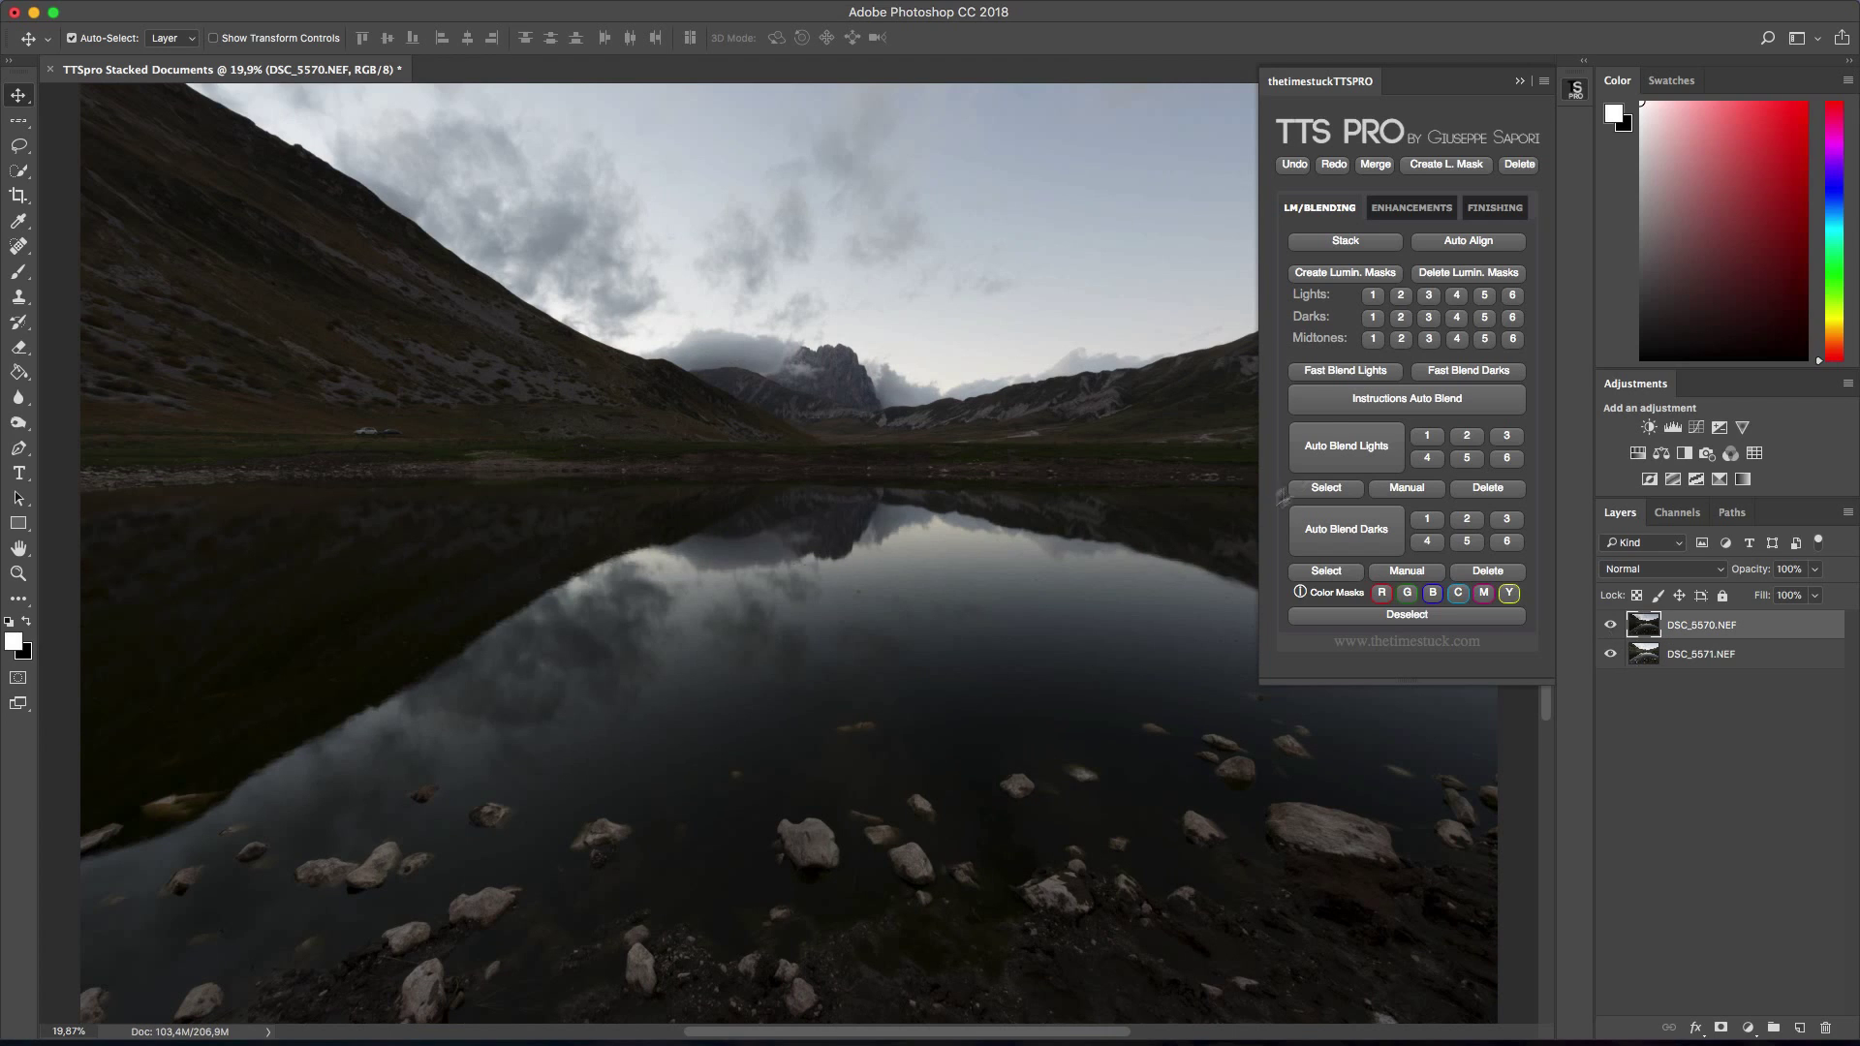
pyautogui.click(1395, 403)
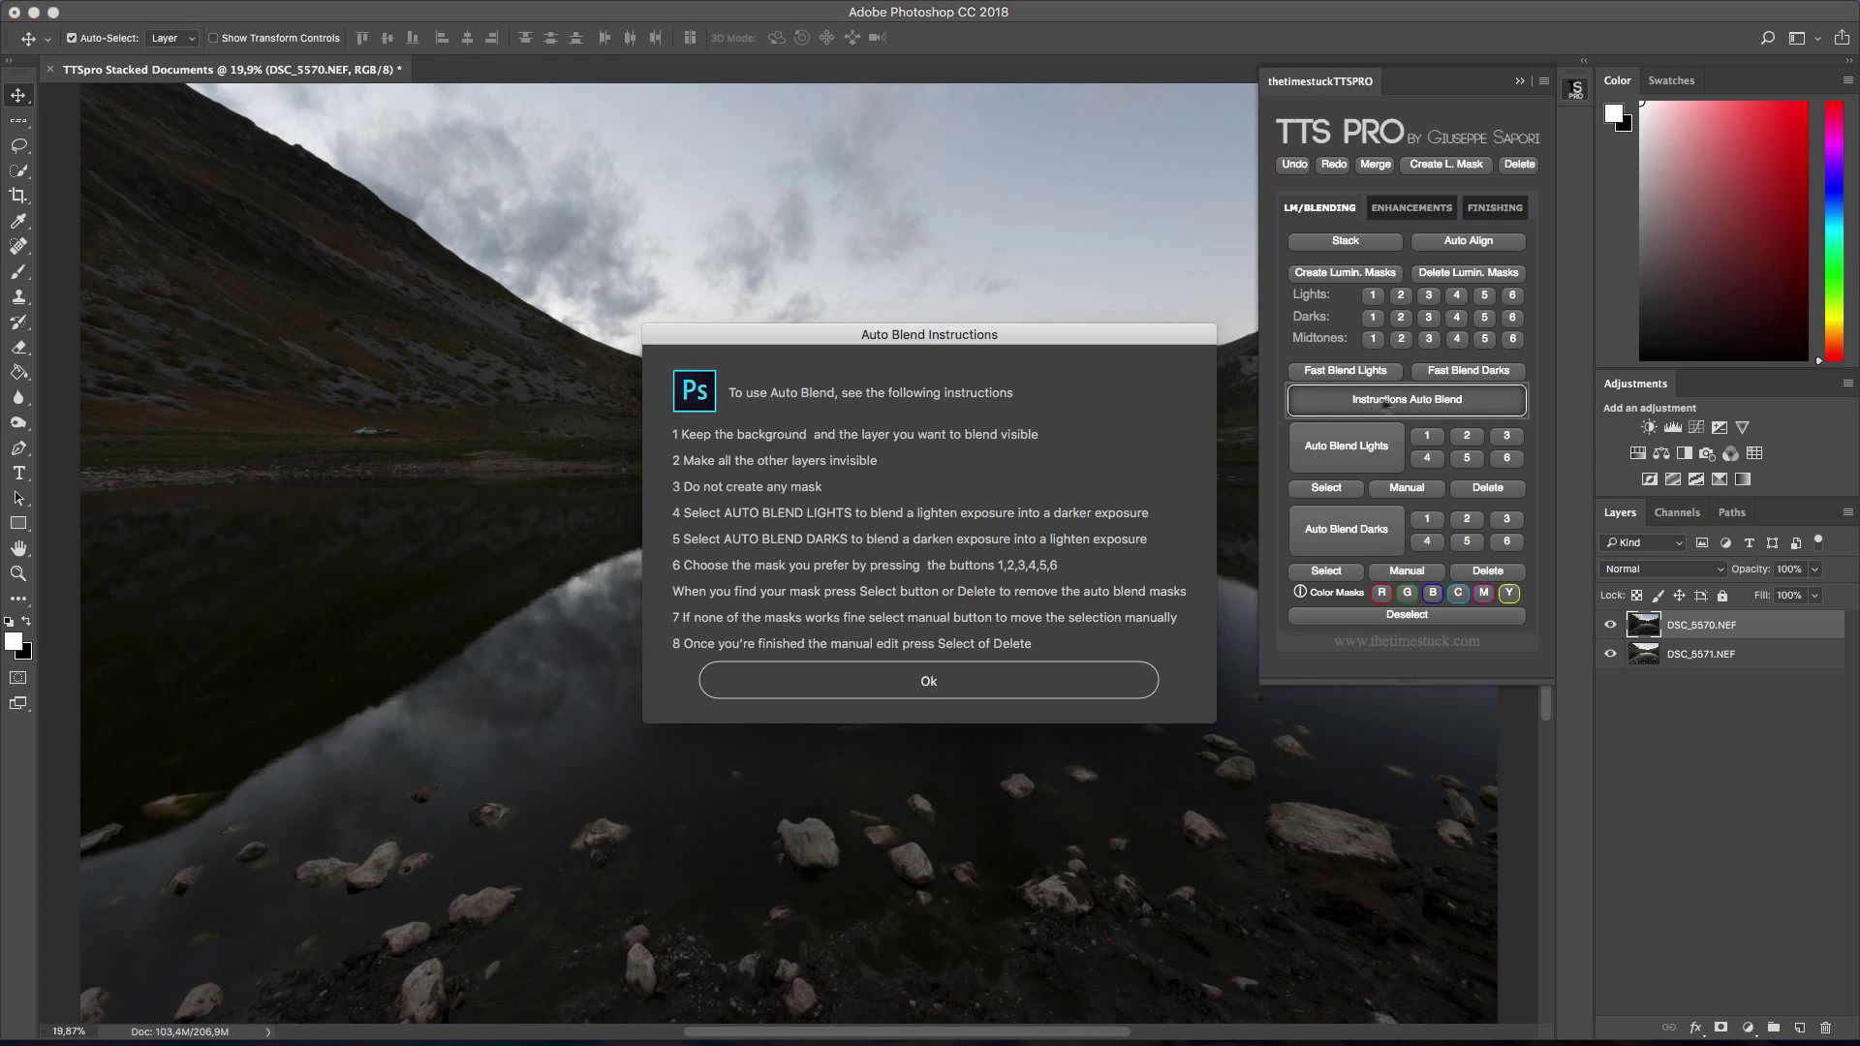
pyautogui.click(990, 681)
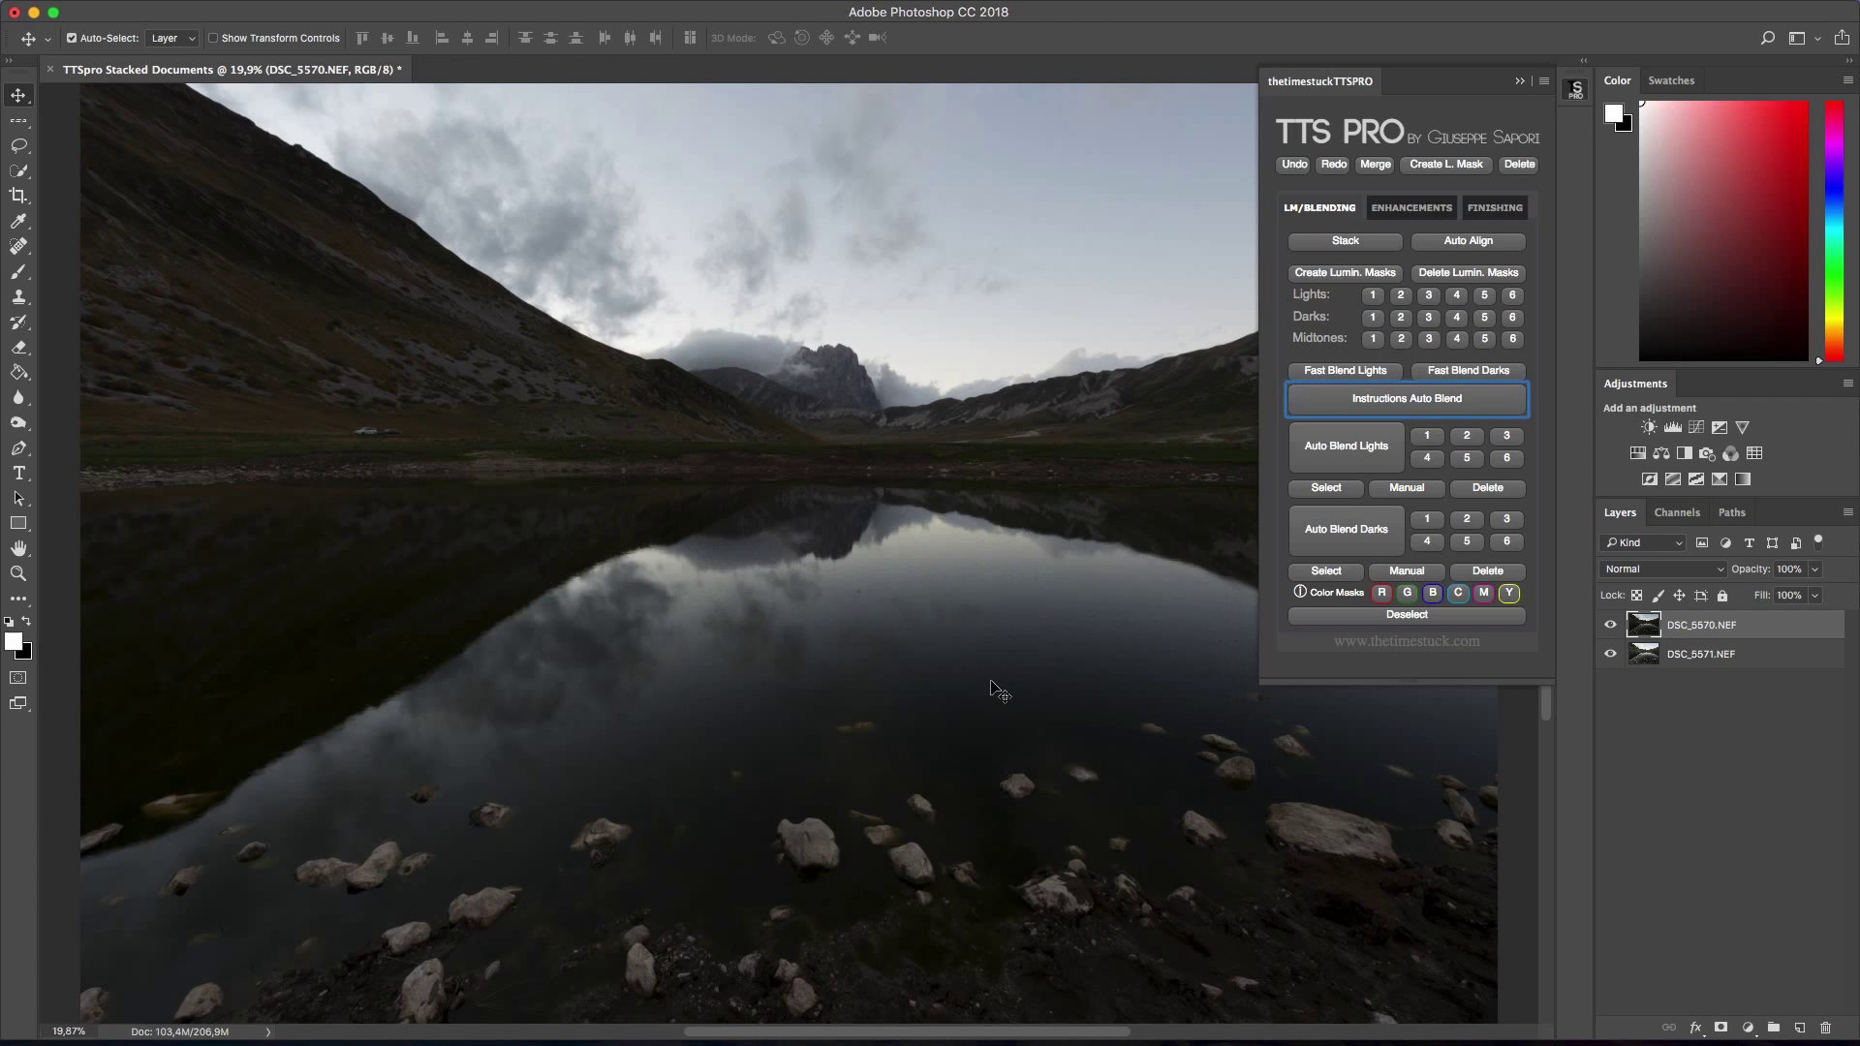
pyautogui.click(1614, 627)
pyautogui.click(1614, 627)
# - Run Auto Blend Darks to blend the darker exposure over the brighter one
pyautogui.click(1323, 534)
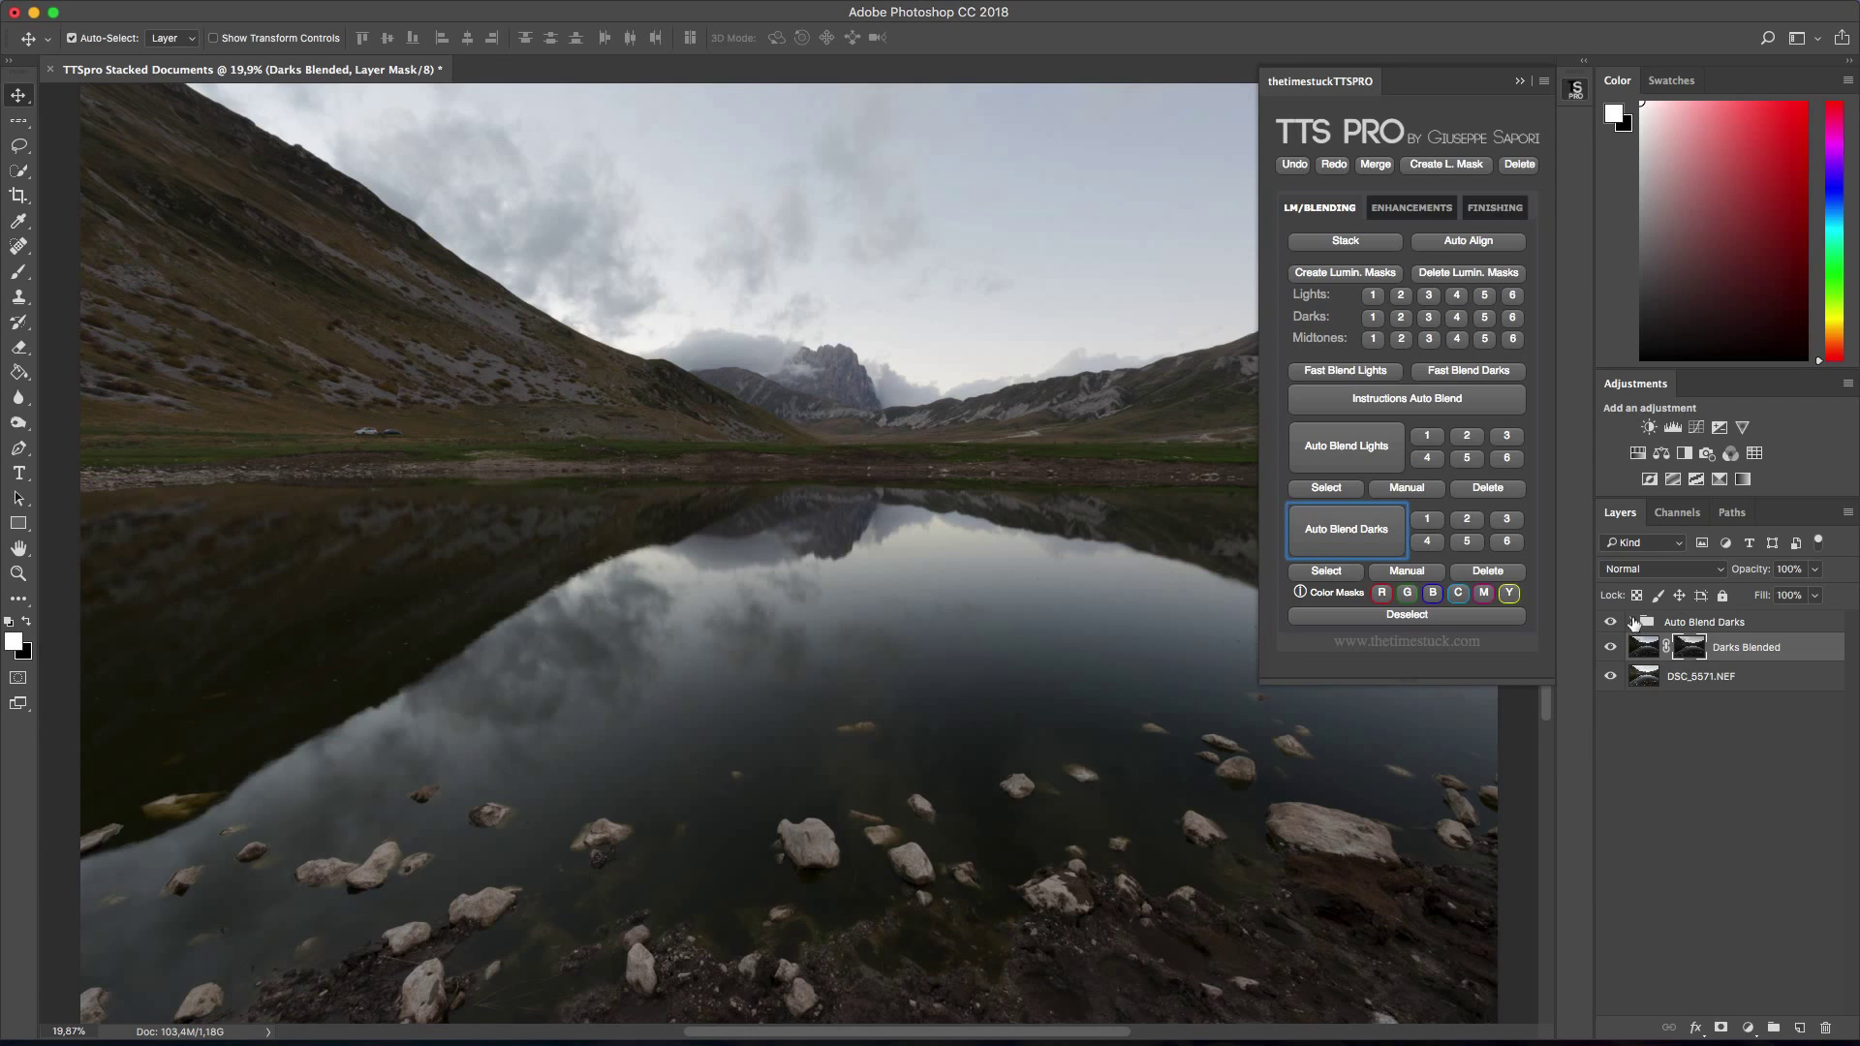
pyautogui.click(1633, 622)
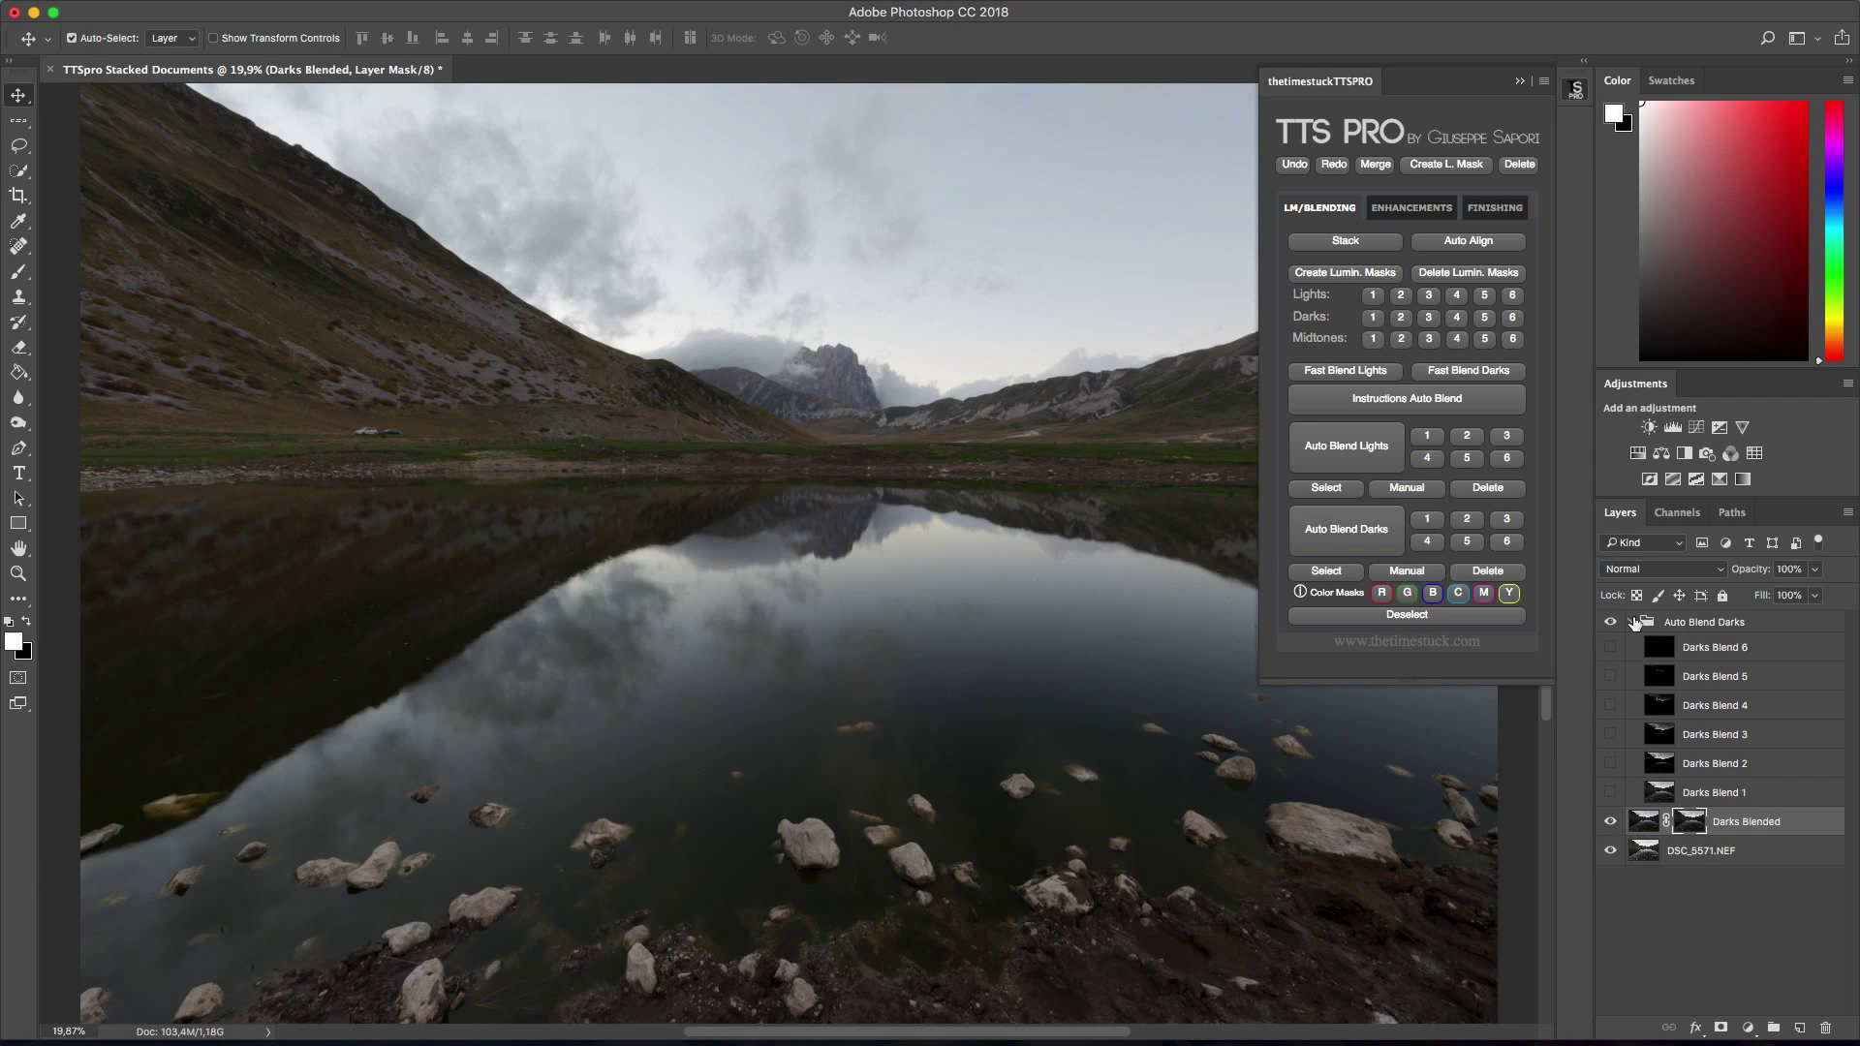
pyautogui.click(1632, 622)
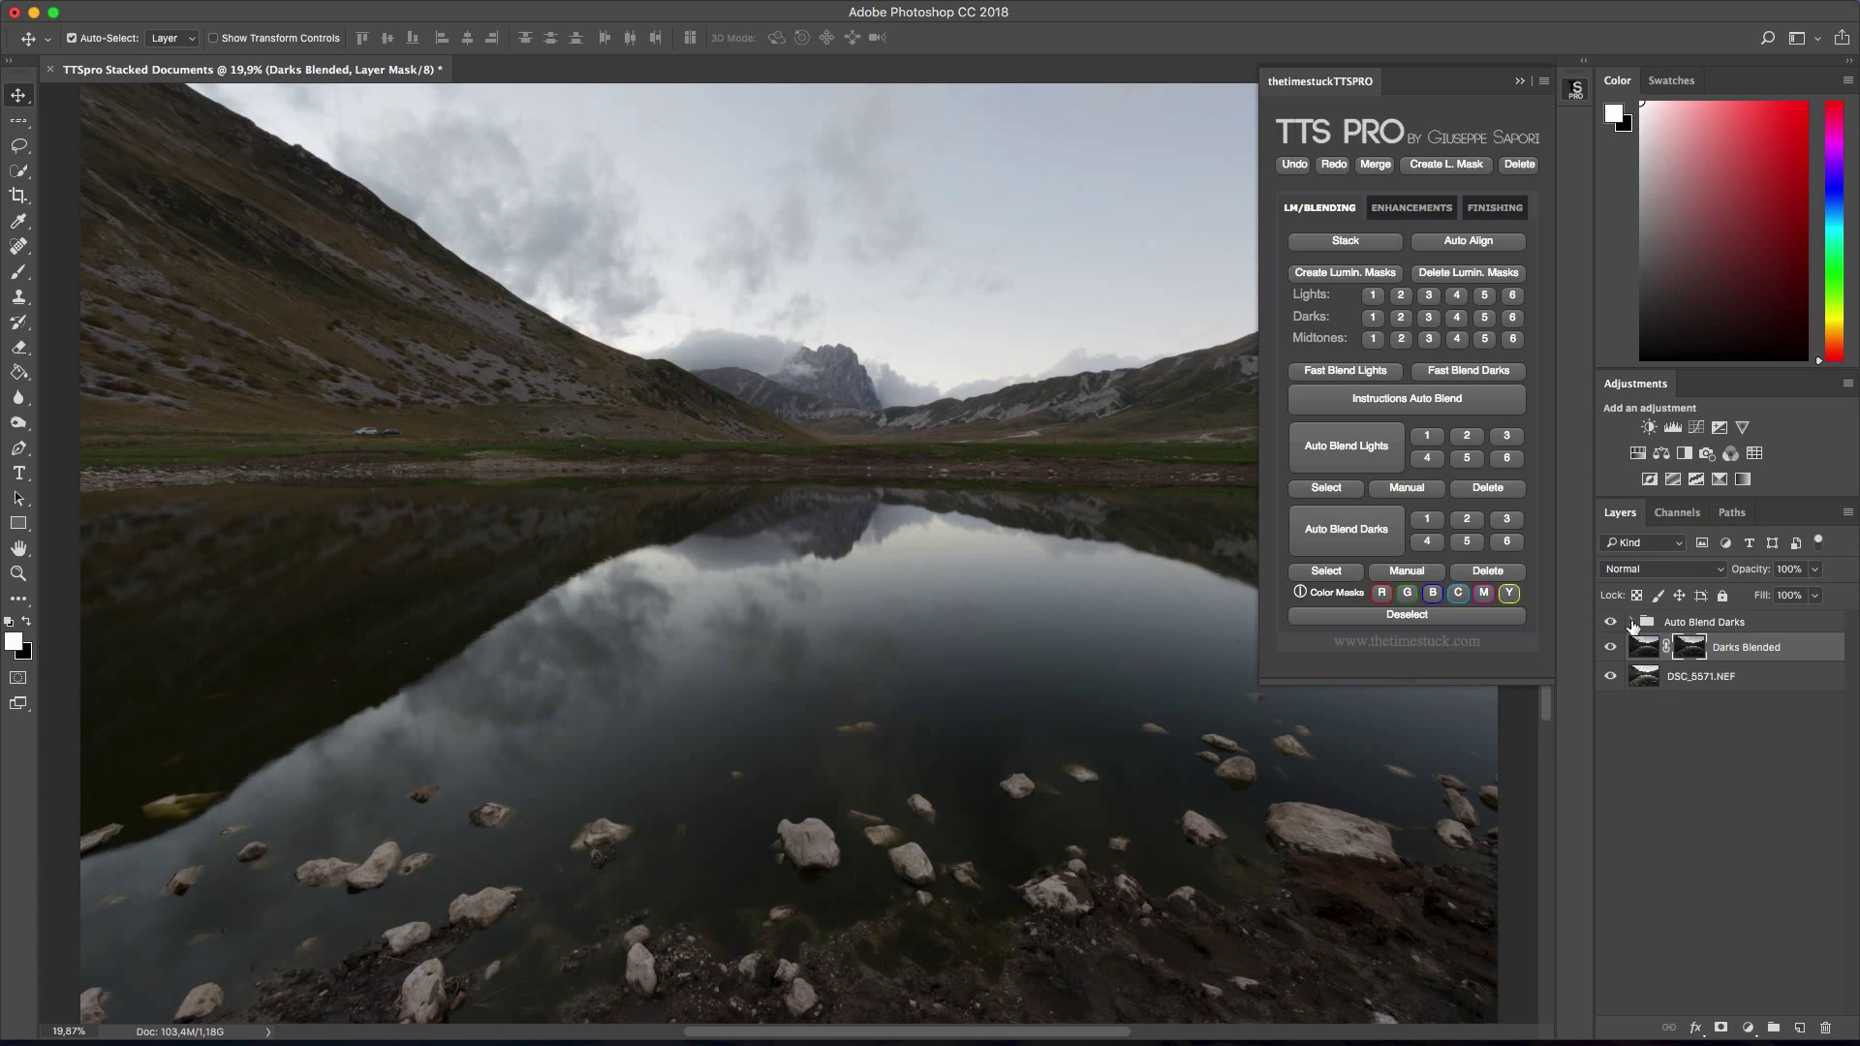
# - Try darks mask variants 2, 3, 6 and 5, then settle on variant 1
pyautogui.click(1472, 523)
pyautogui.click(1481, 524)
pyautogui.click(1508, 522)
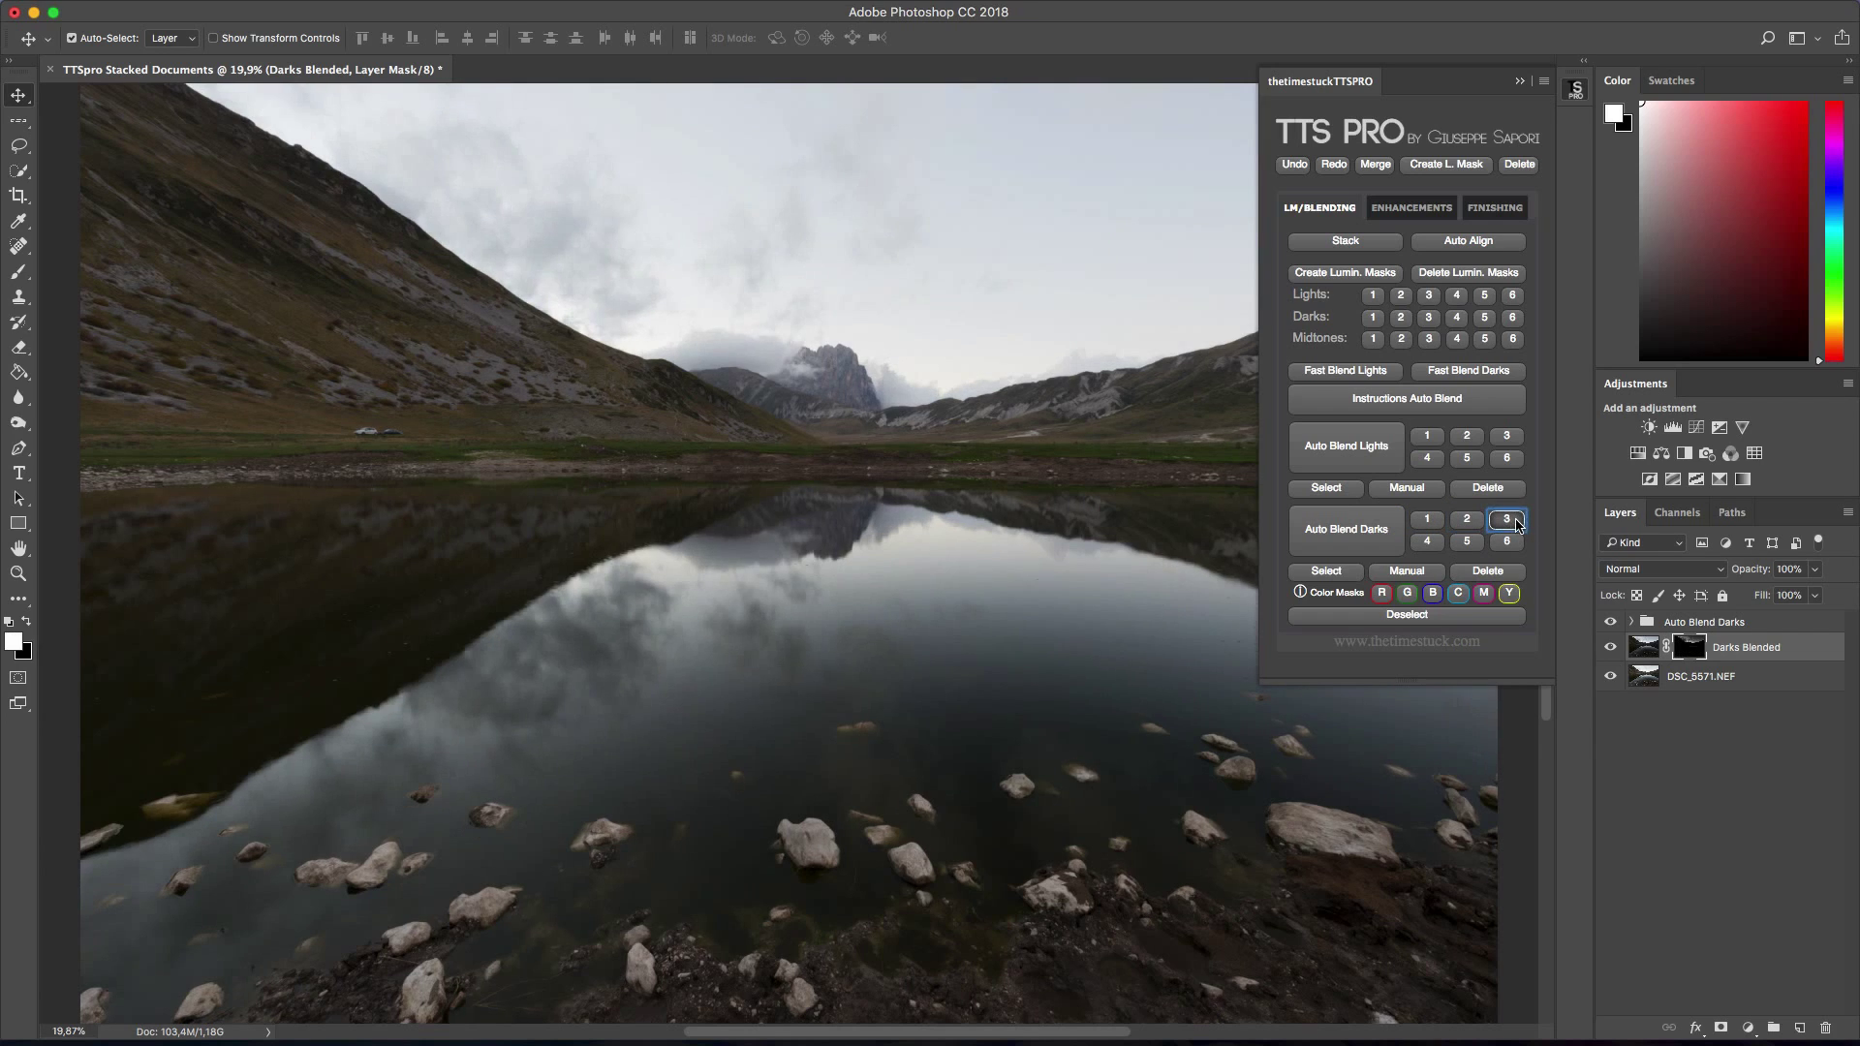
pyautogui.click(1507, 543)
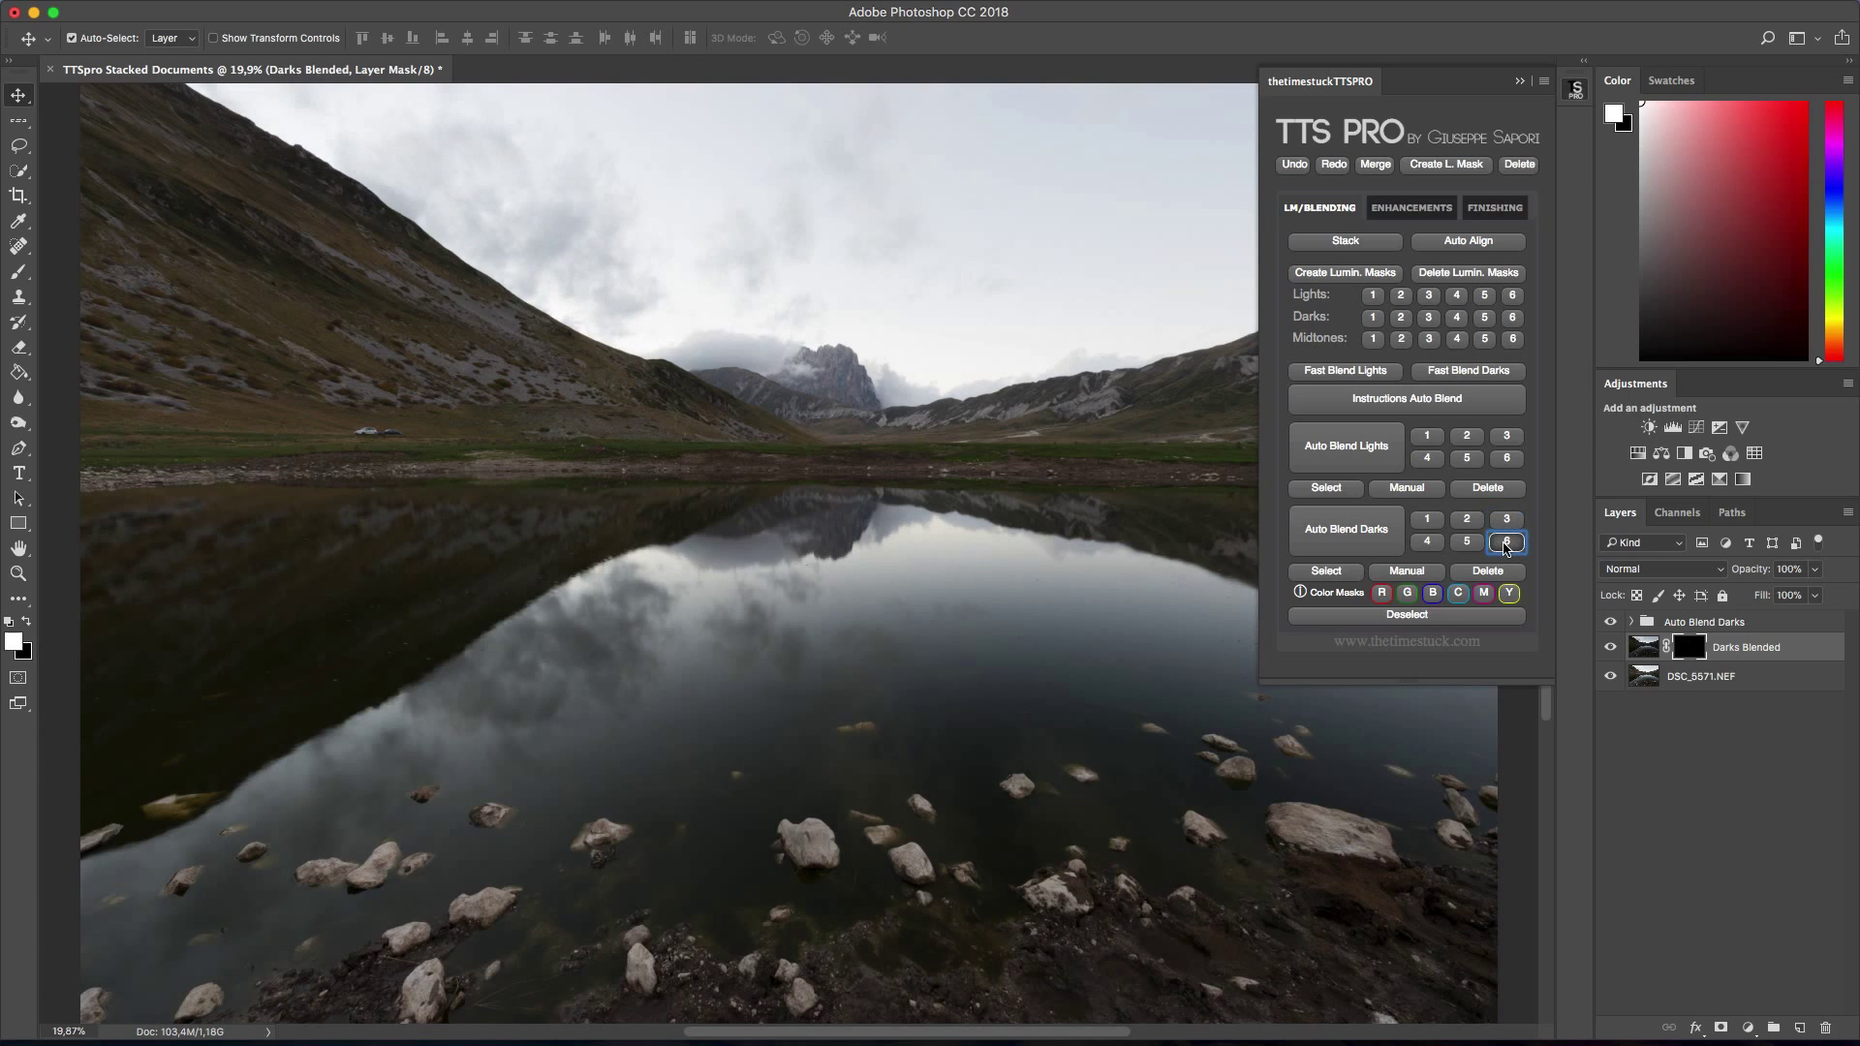
pyautogui.click(1467, 545)
pyautogui.click(1427, 523)
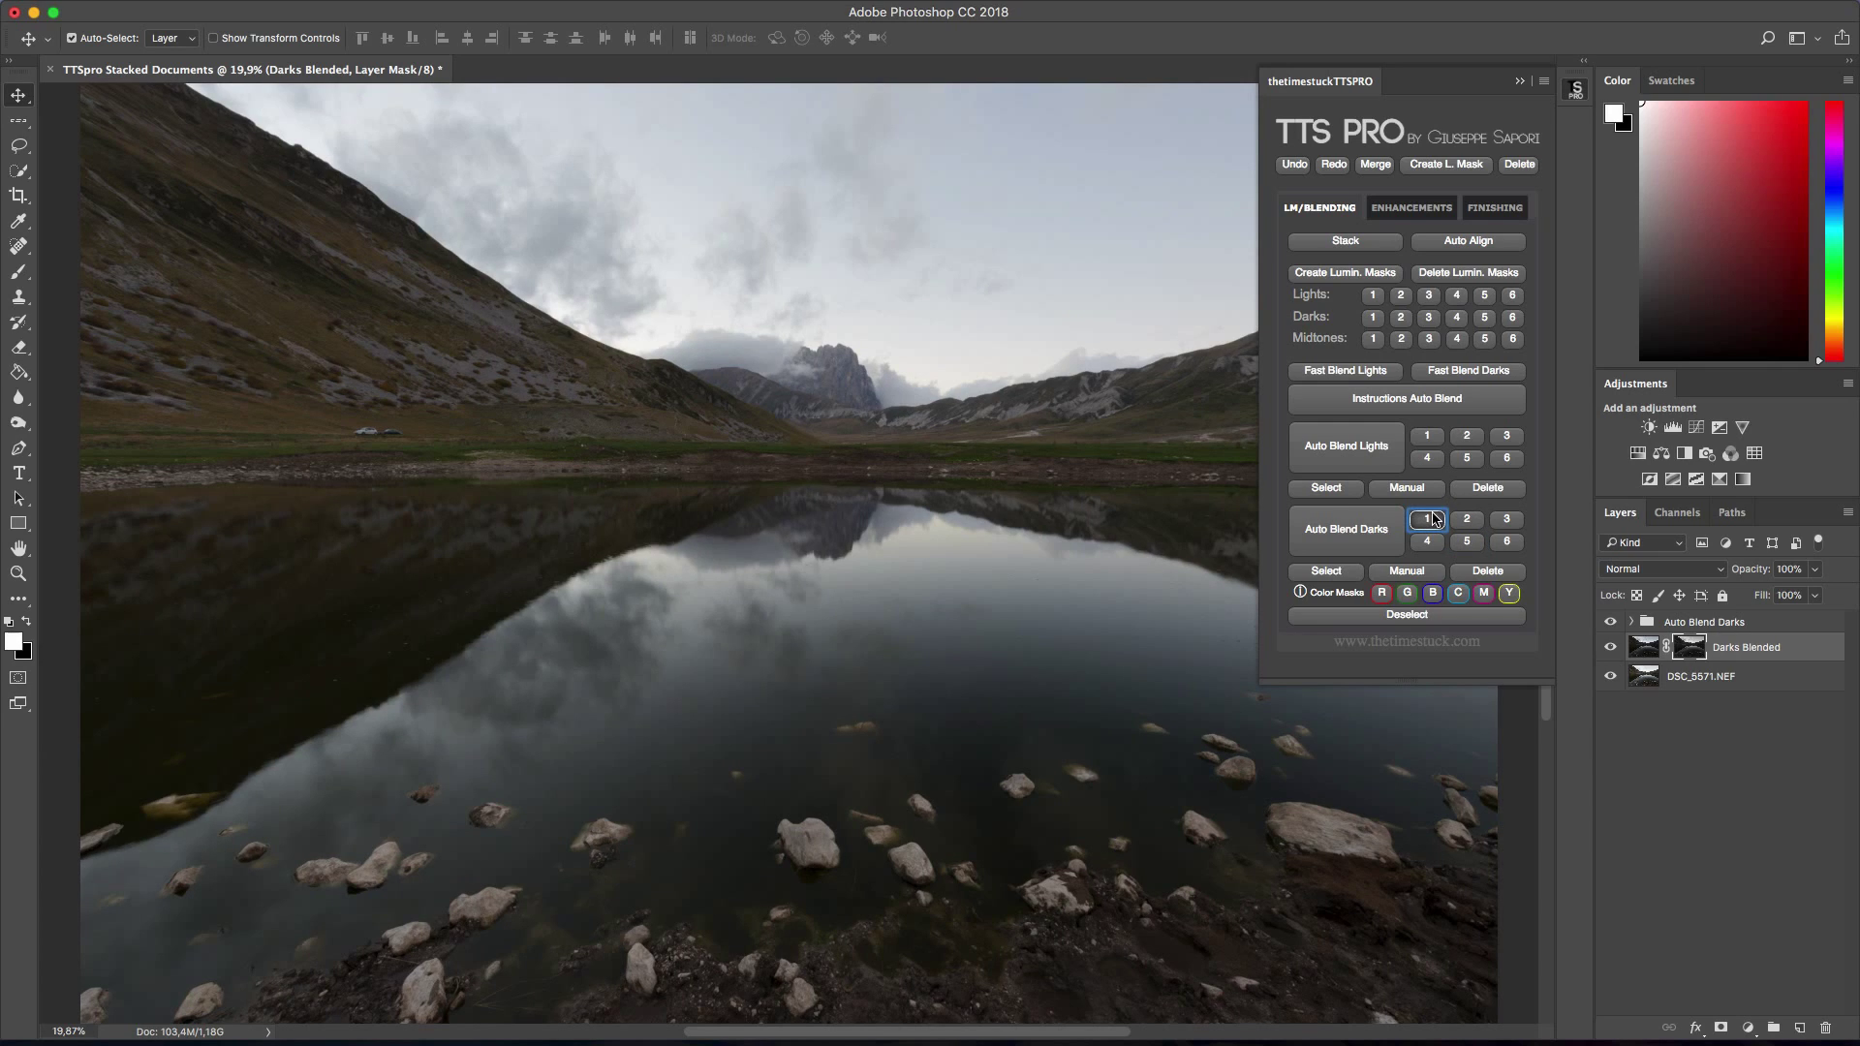
pyautogui.click(1335, 577)
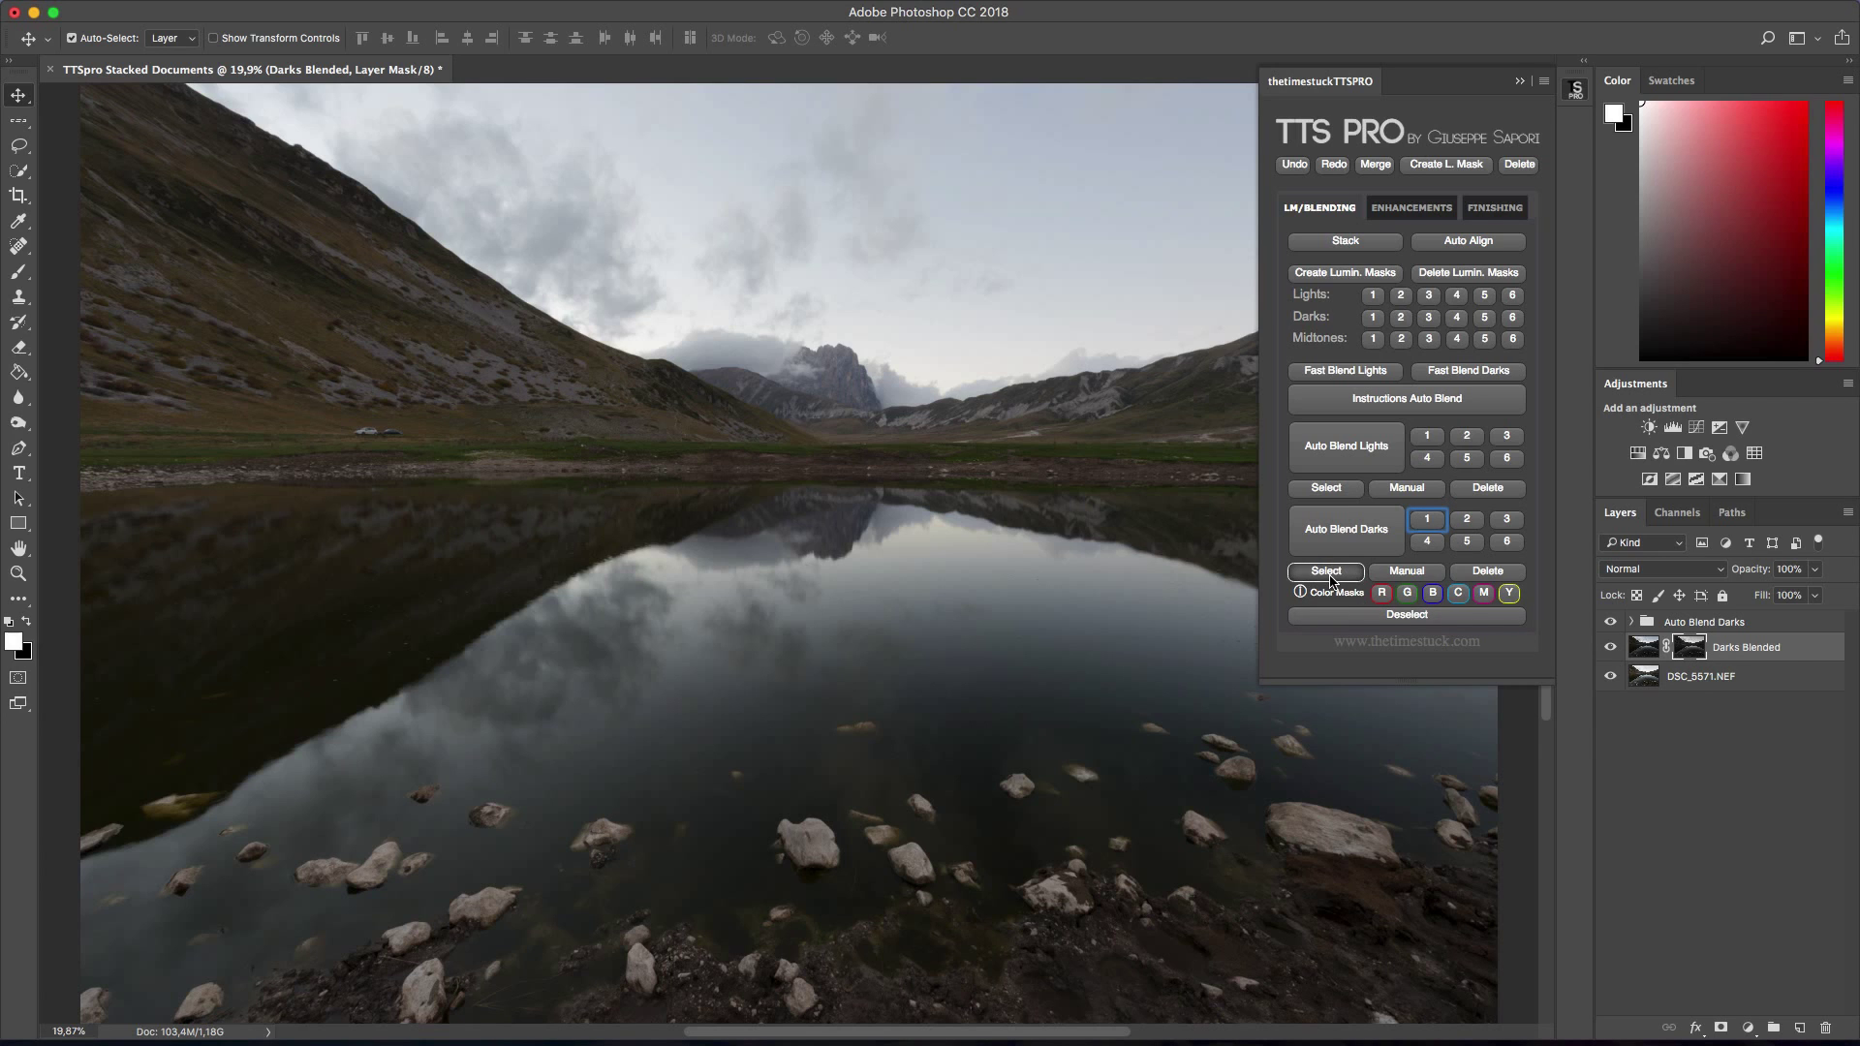
# - Raise the Darks Blended mask's Levels midtone from 1,00 to 1,34 and apply it
pyautogui.click(1416, 578)
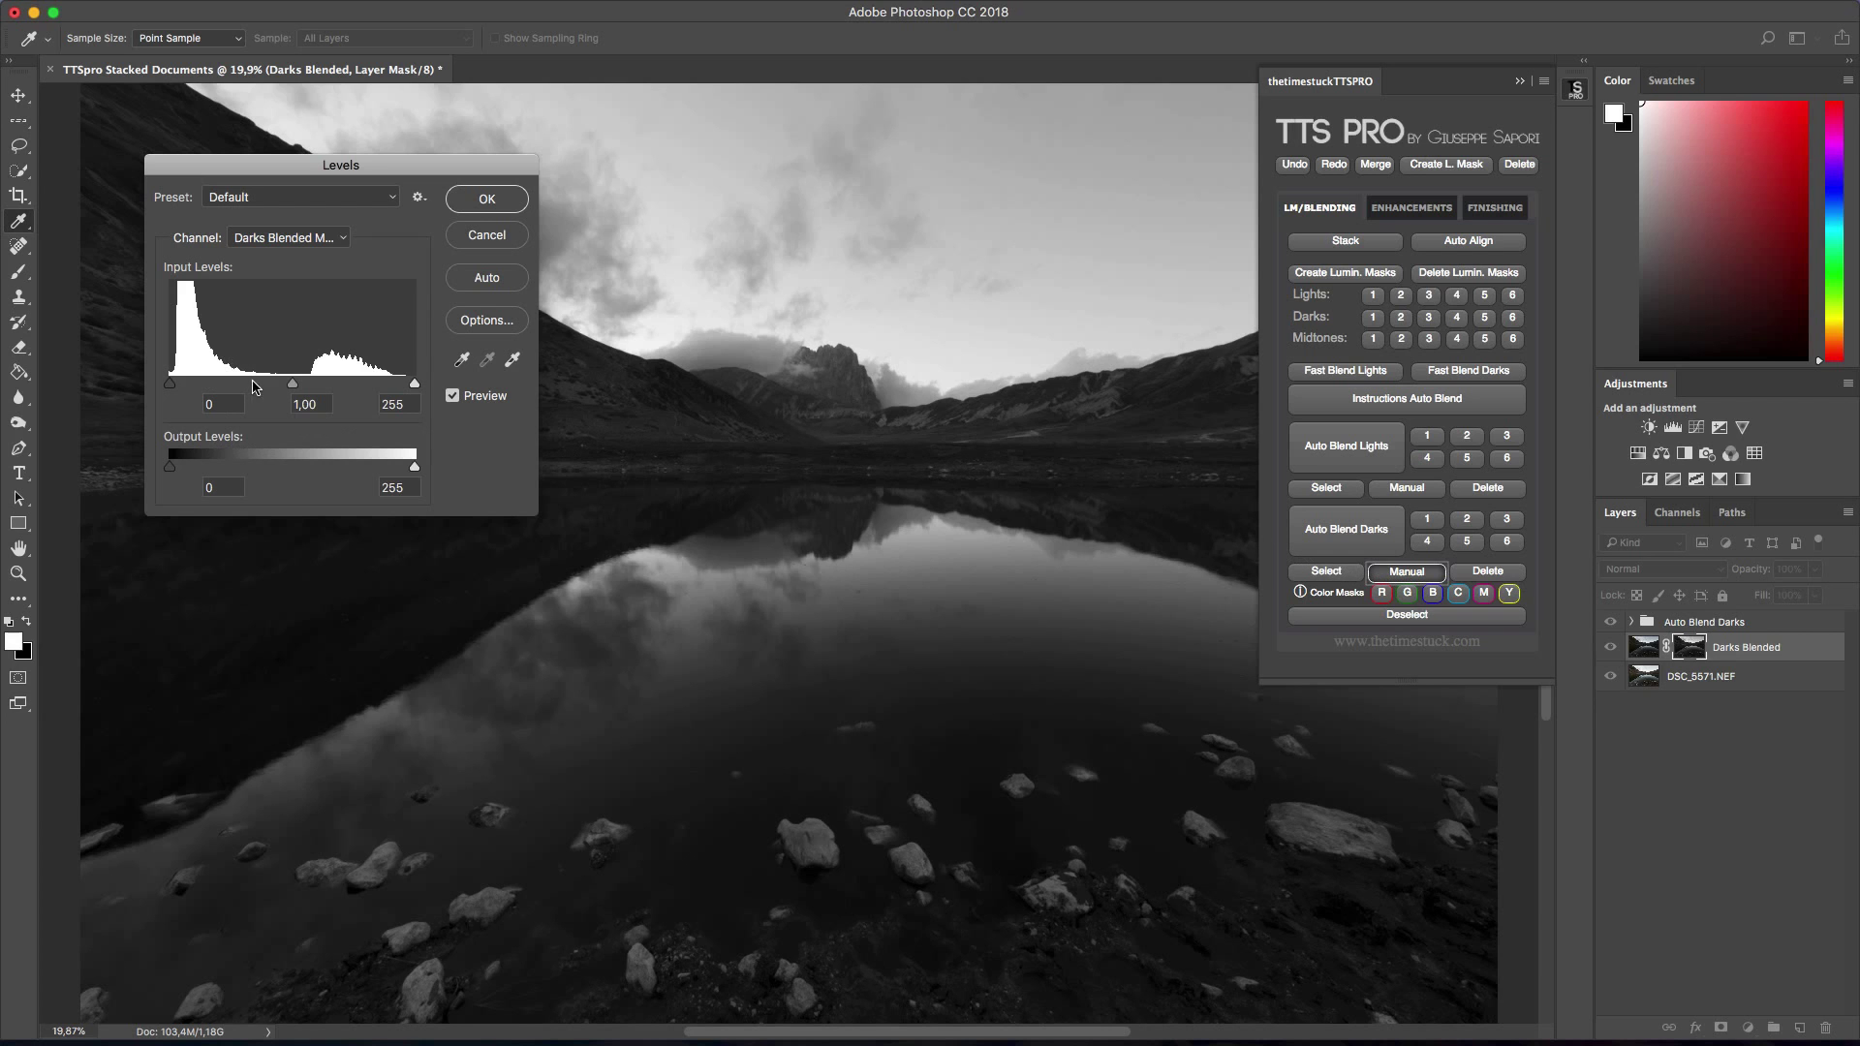
pyautogui.moveTo(293, 384); pyautogui.dragTo(362, 387)
pyautogui.click(487, 198)
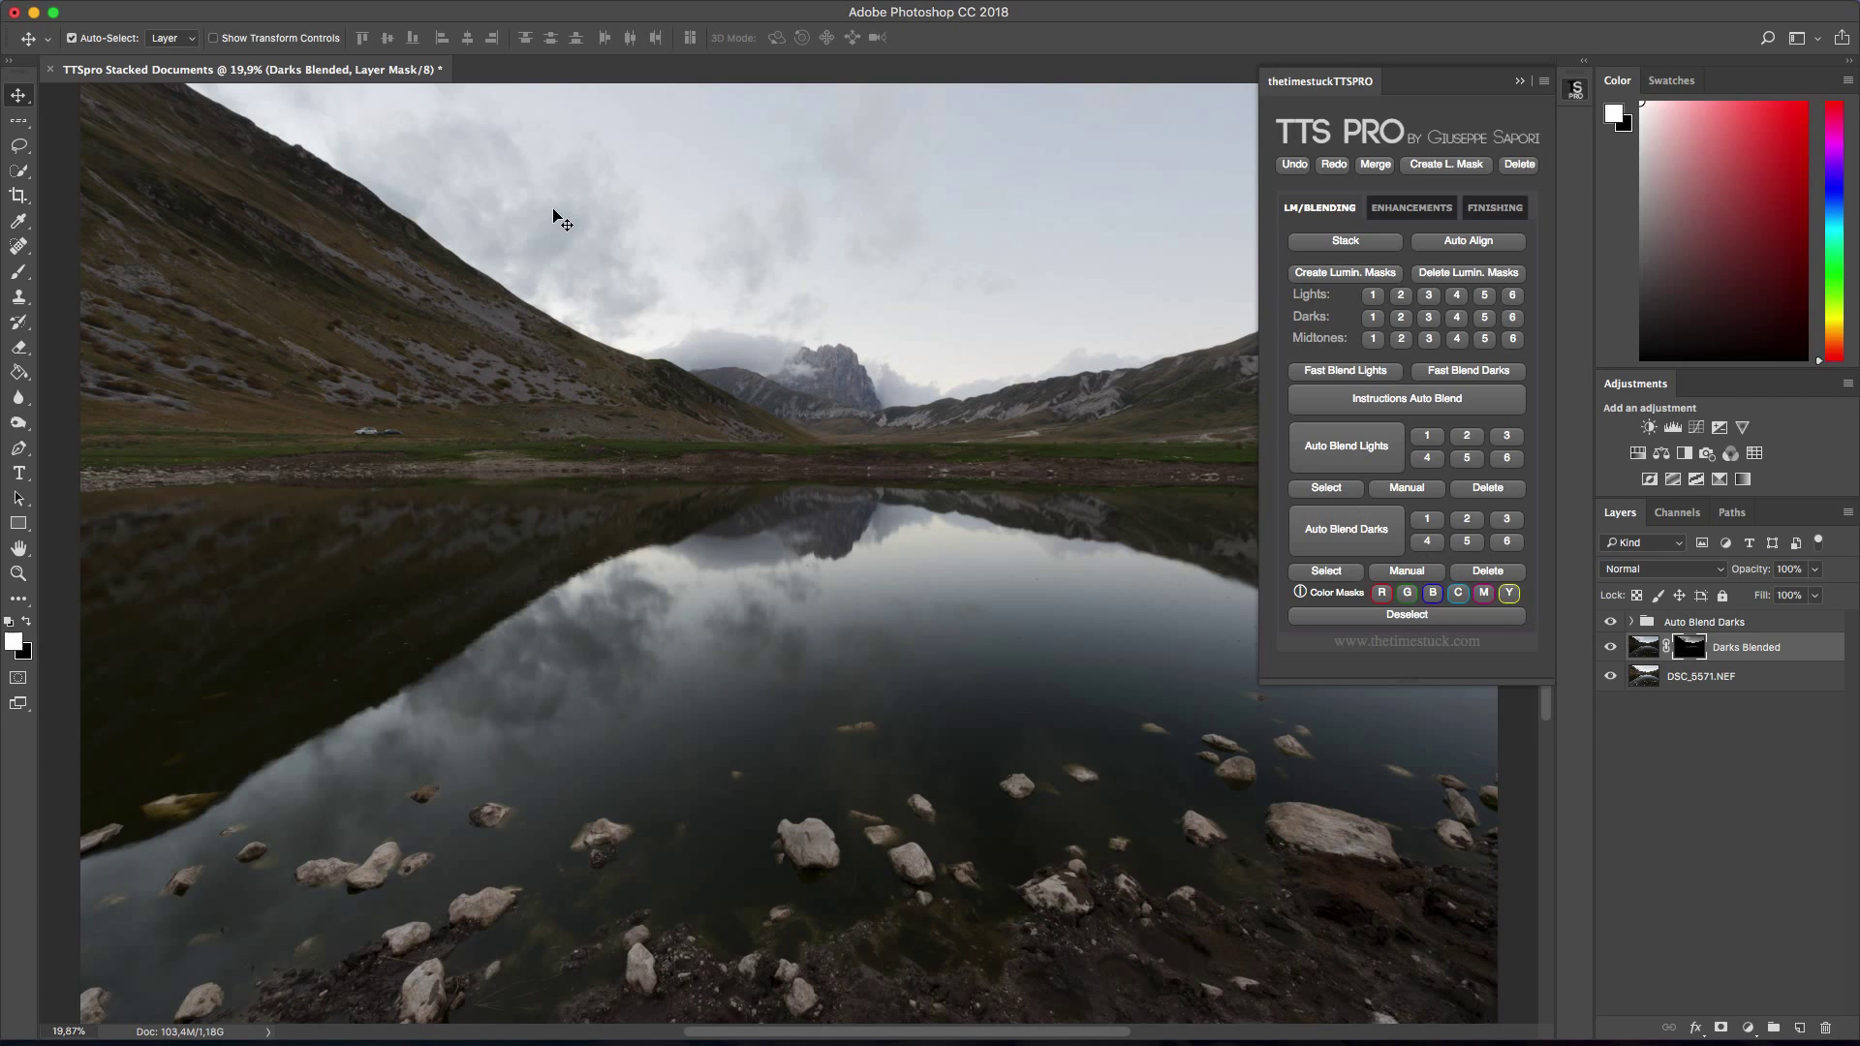
# - Discard the mask Levels adjustment with TTS PRO Undo, after a redo and undo
pyautogui.click(1290, 167)
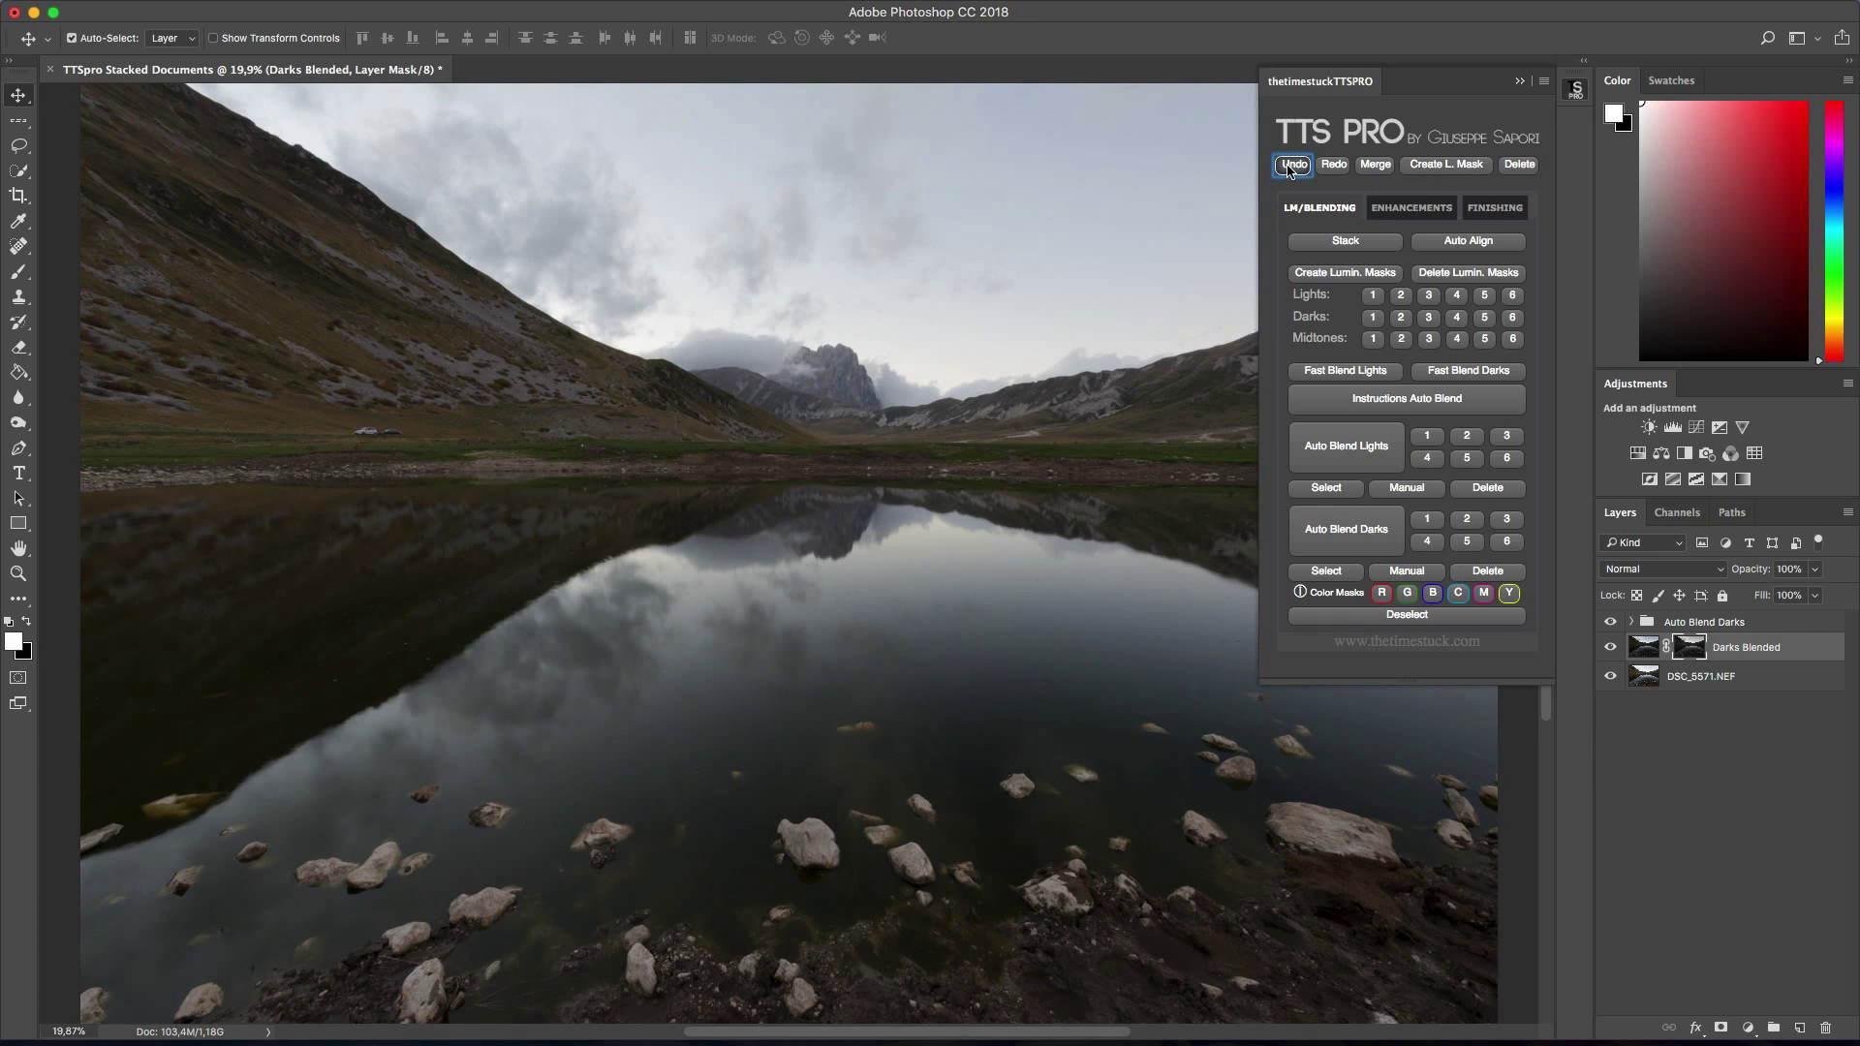
pyautogui.click(1329, 167)
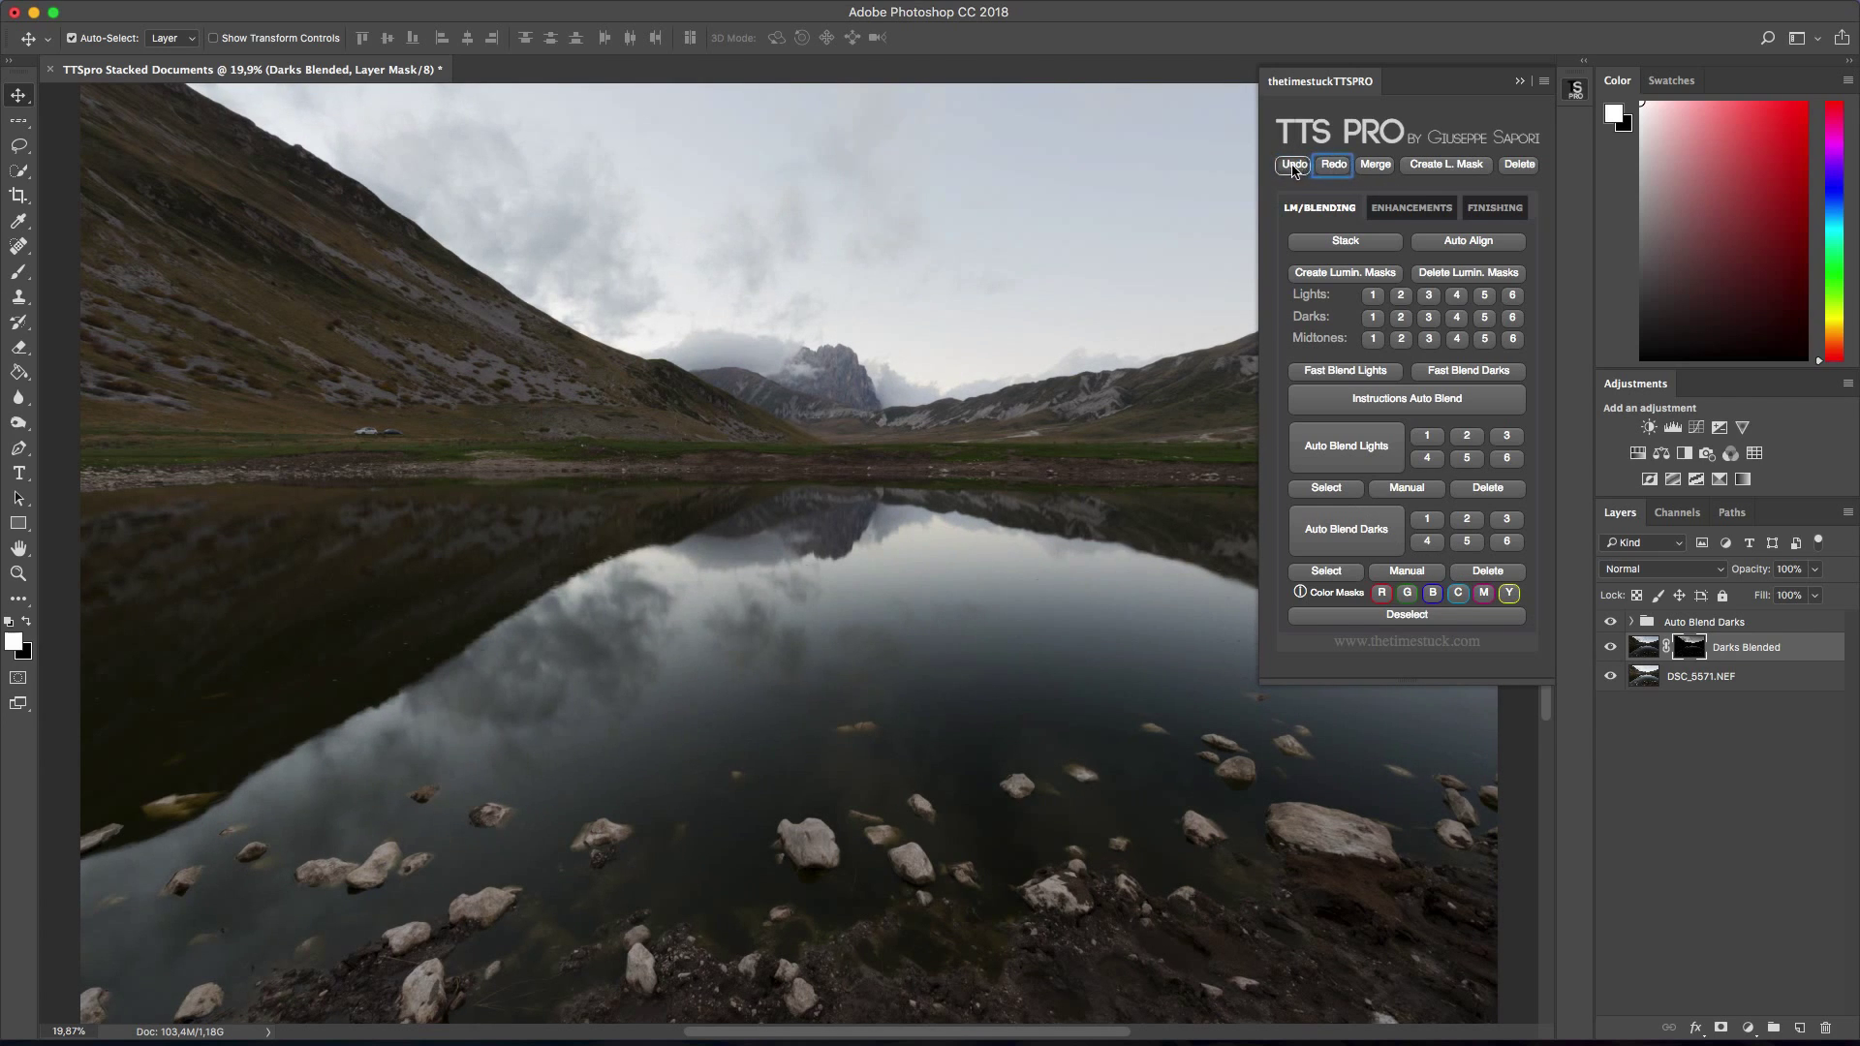
pyautogui.click(1294, 165)
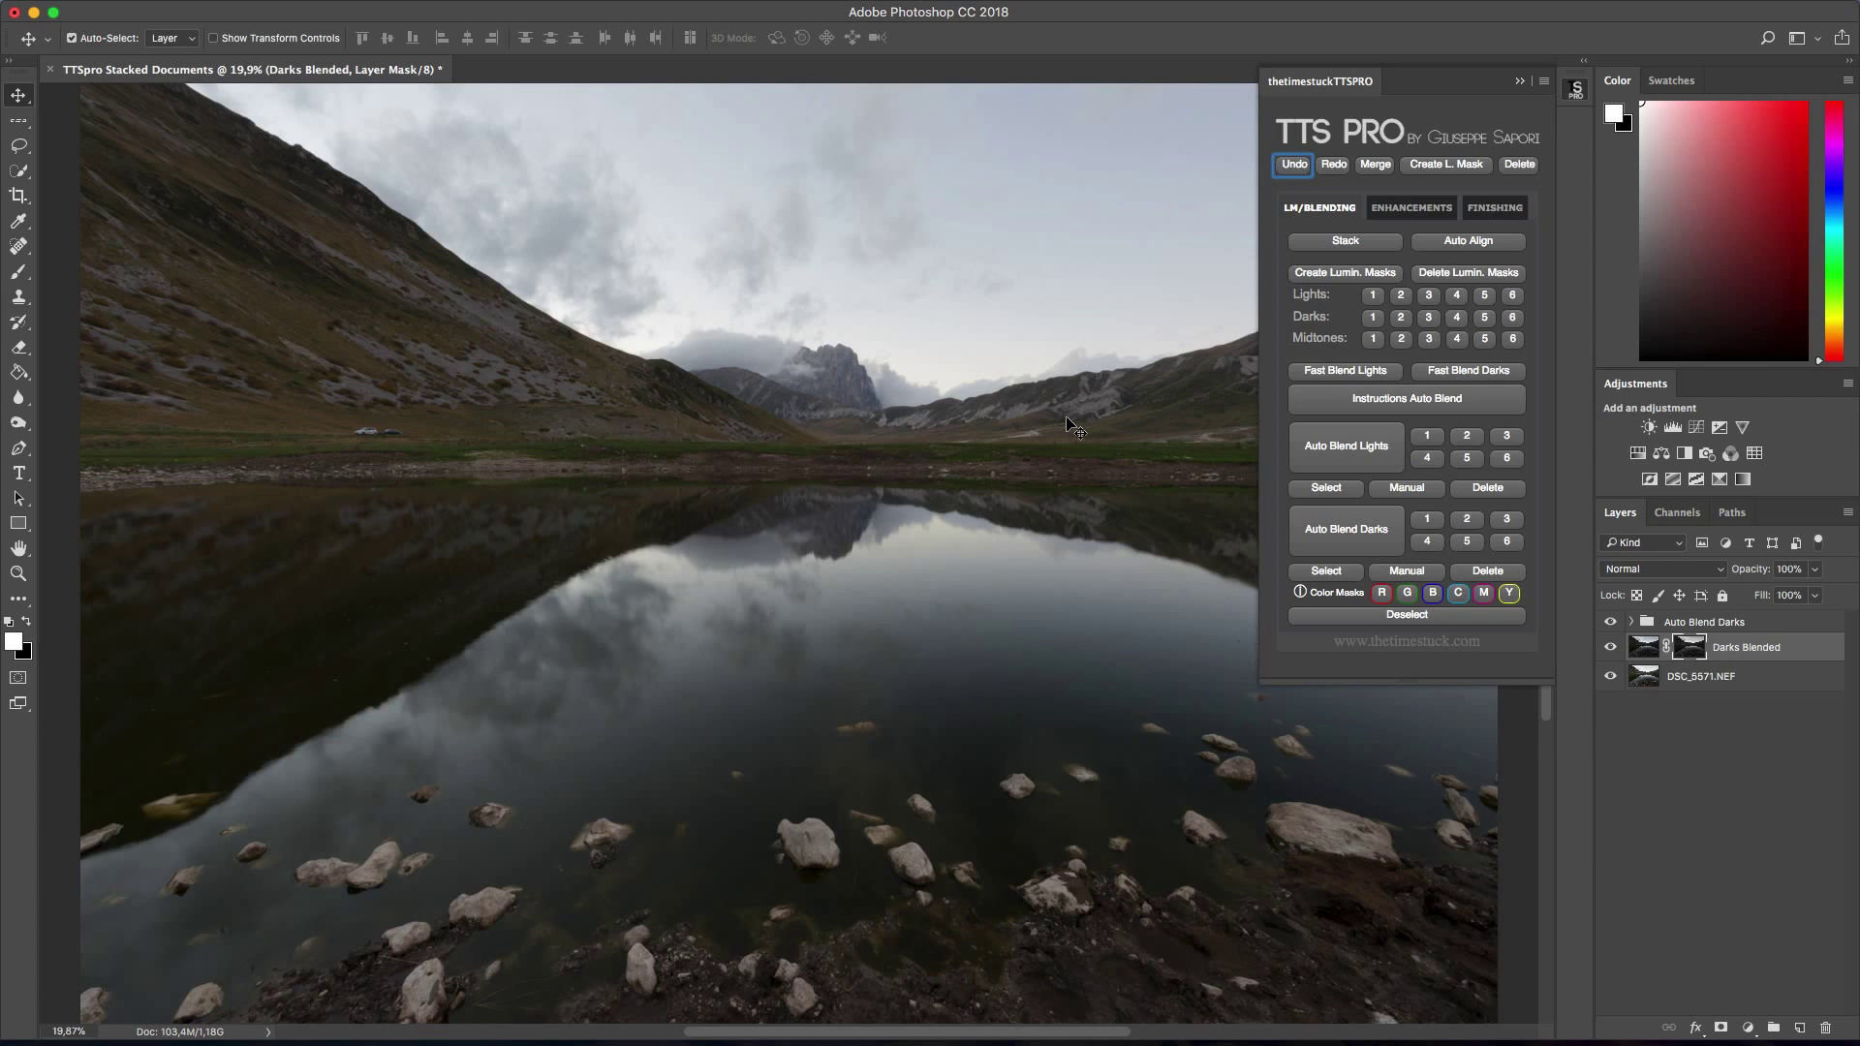
# - Merge the darks blend into a single Darks Blended layer and target its mask
pyautogui.click(1324, 572)
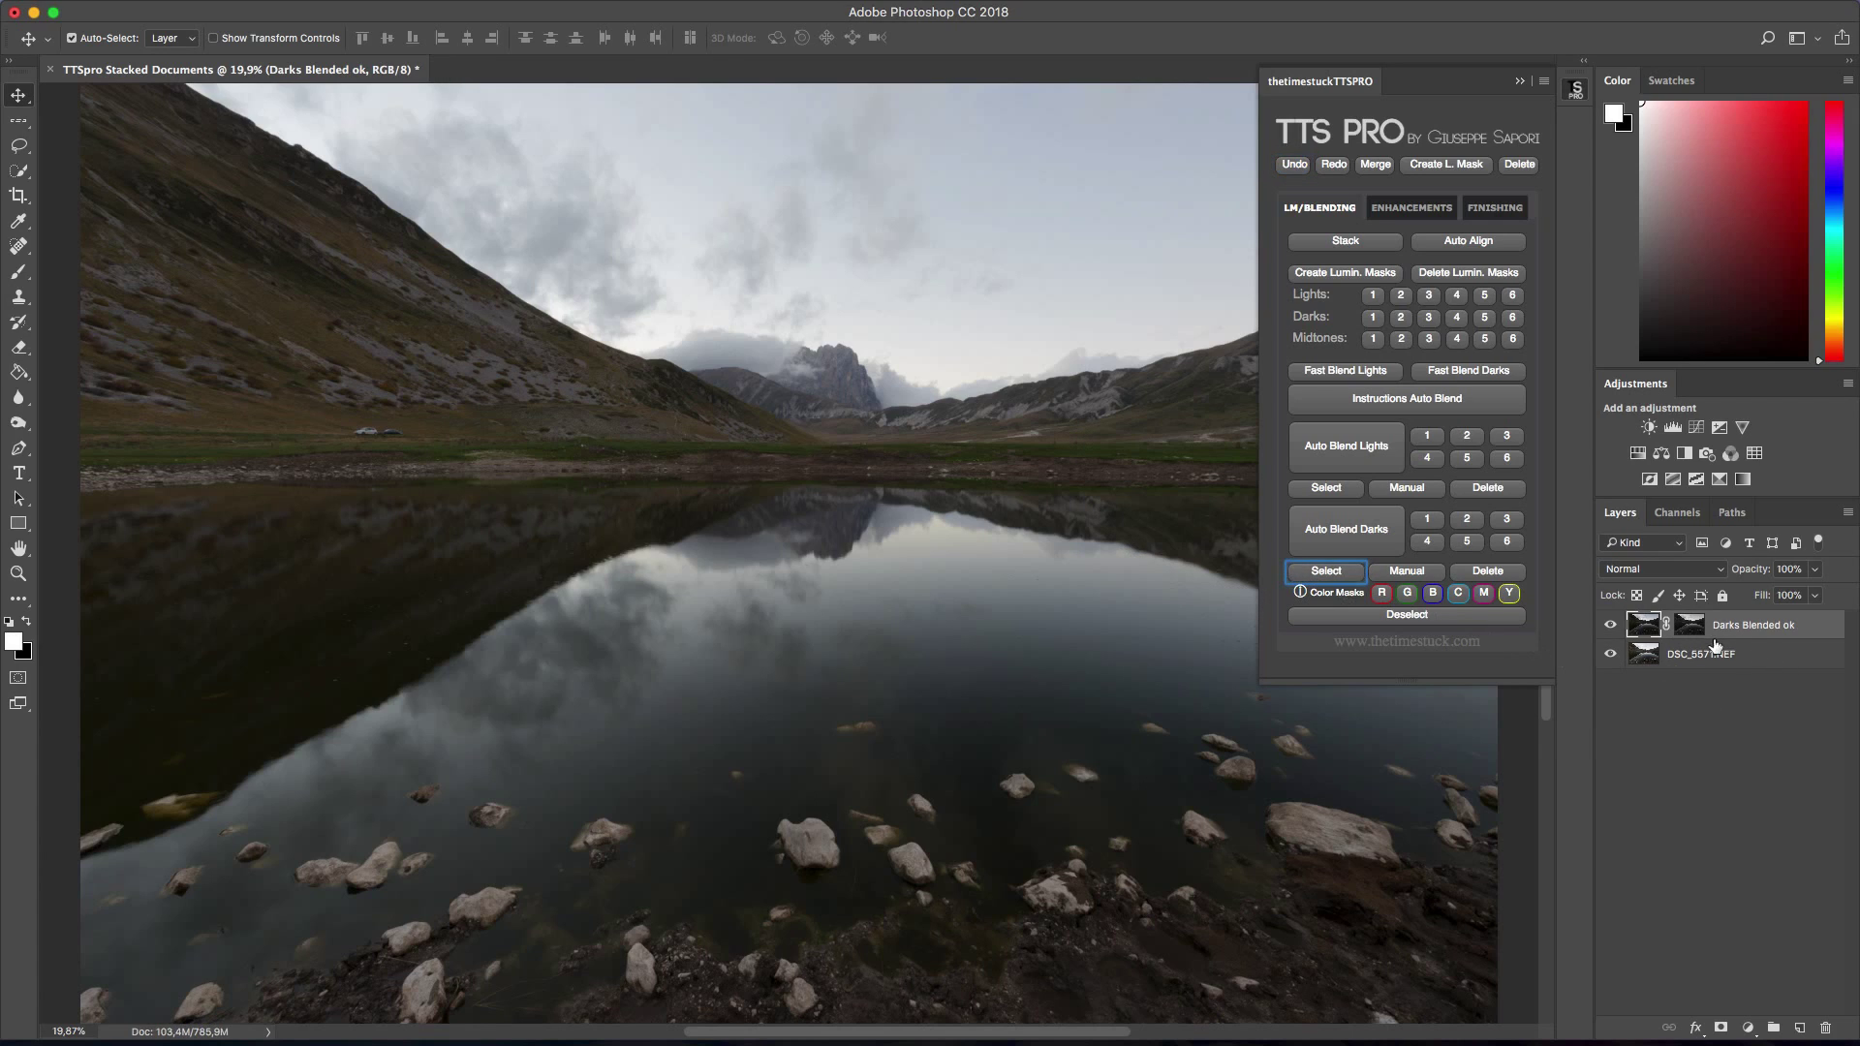
pyautogui.click(1698, 629)
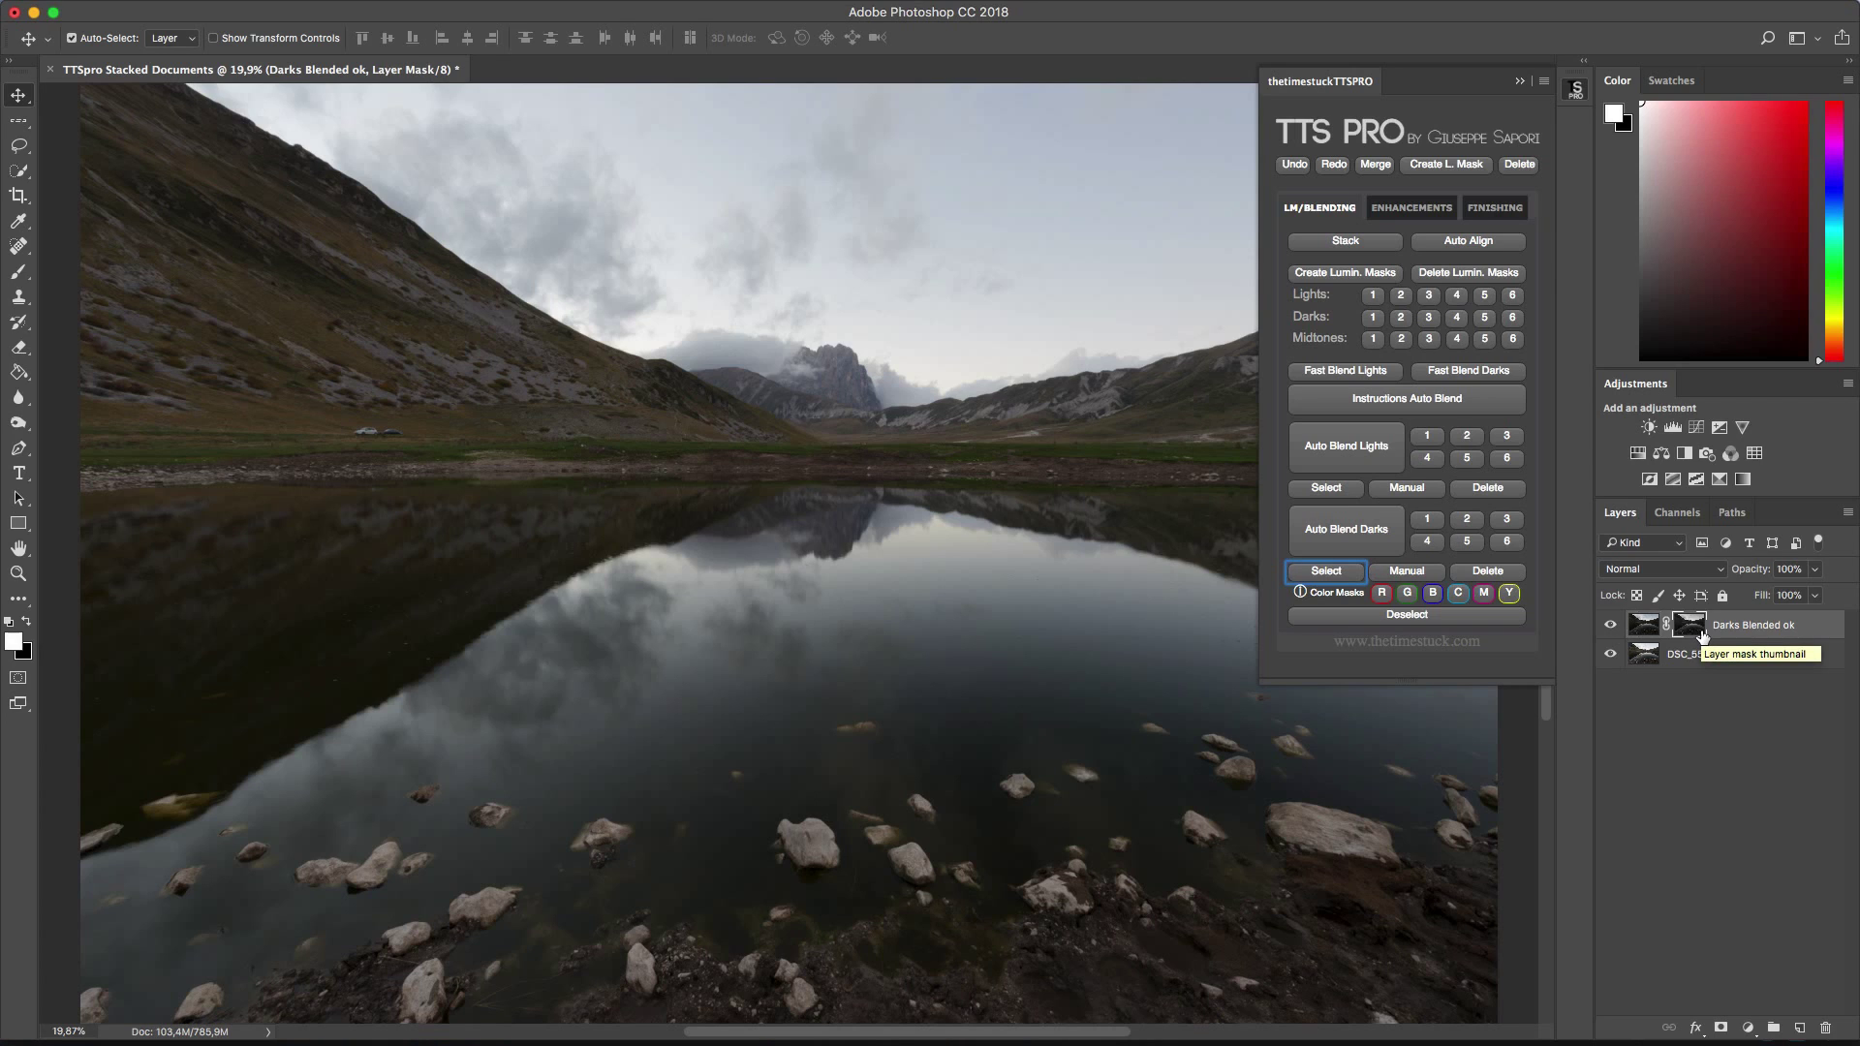
pyautogui.click(1488, 571)
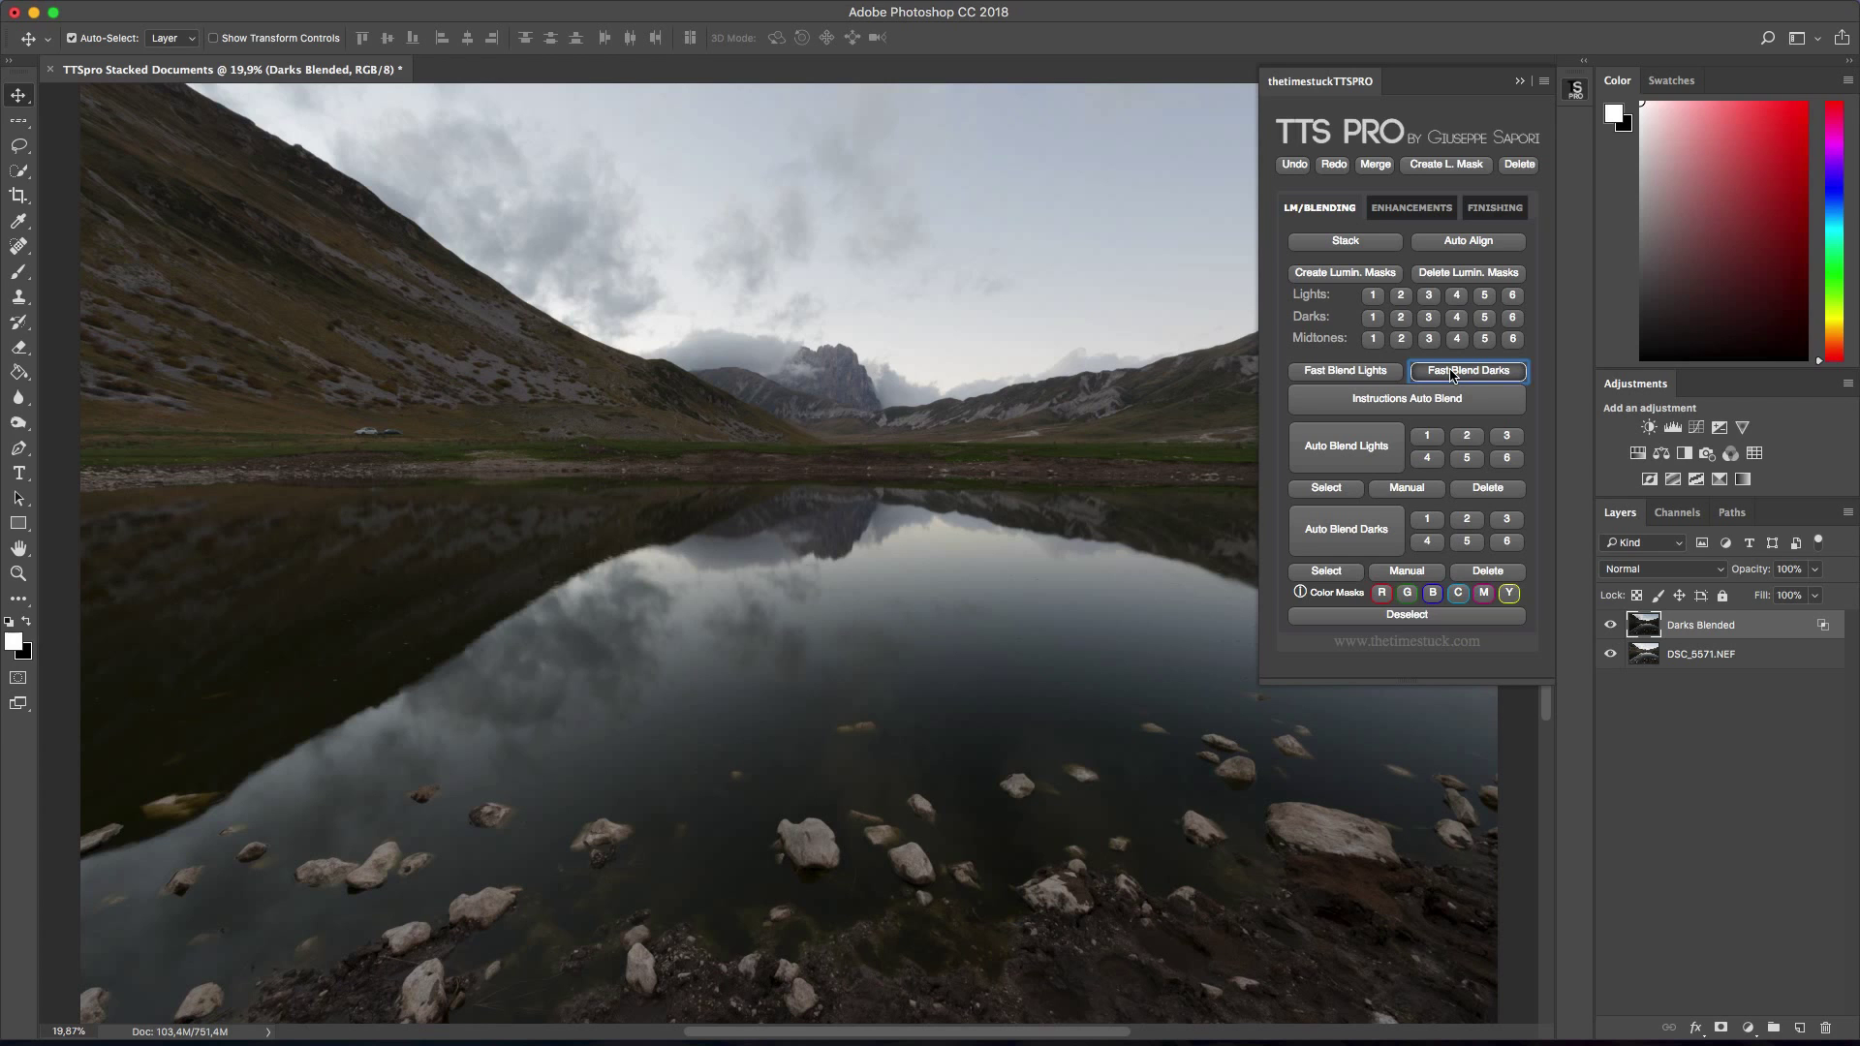
pyautogui.click(1294, 164)
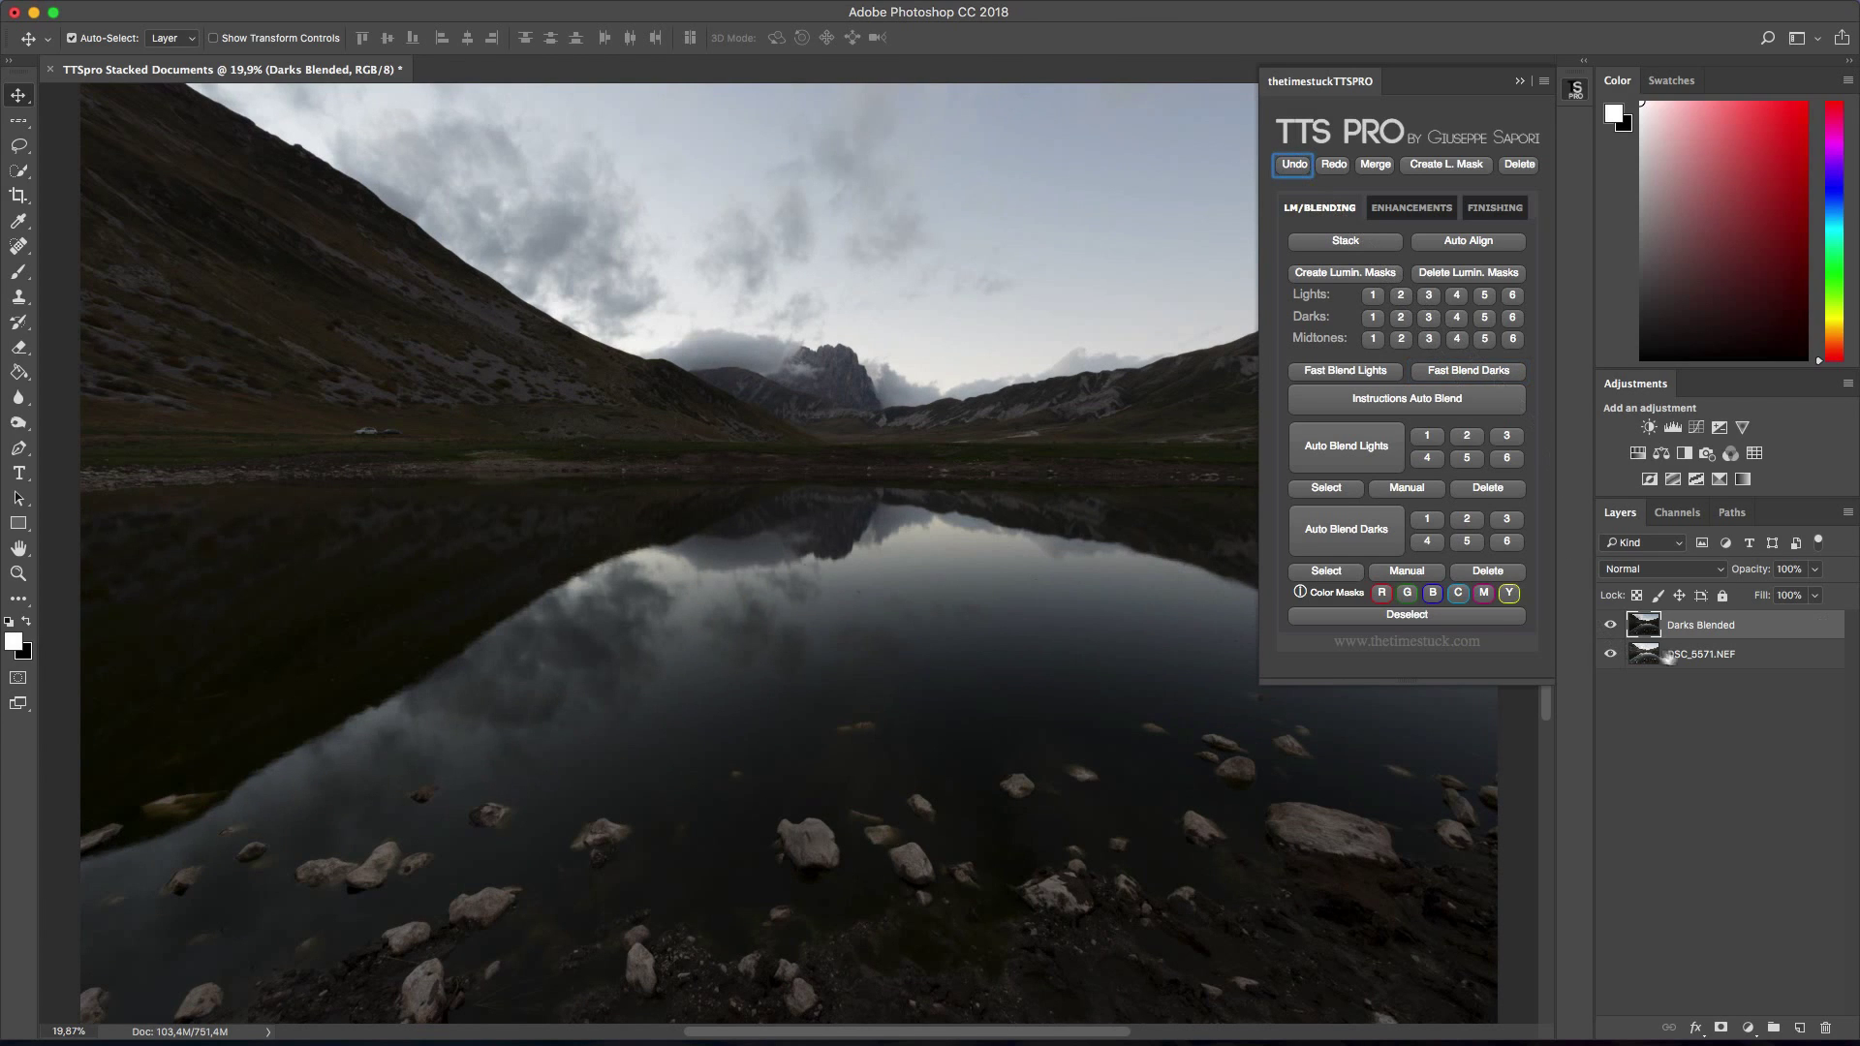
pyautogui.moveTo(1676, 661); pyautogui.dragTo(1723, 621)
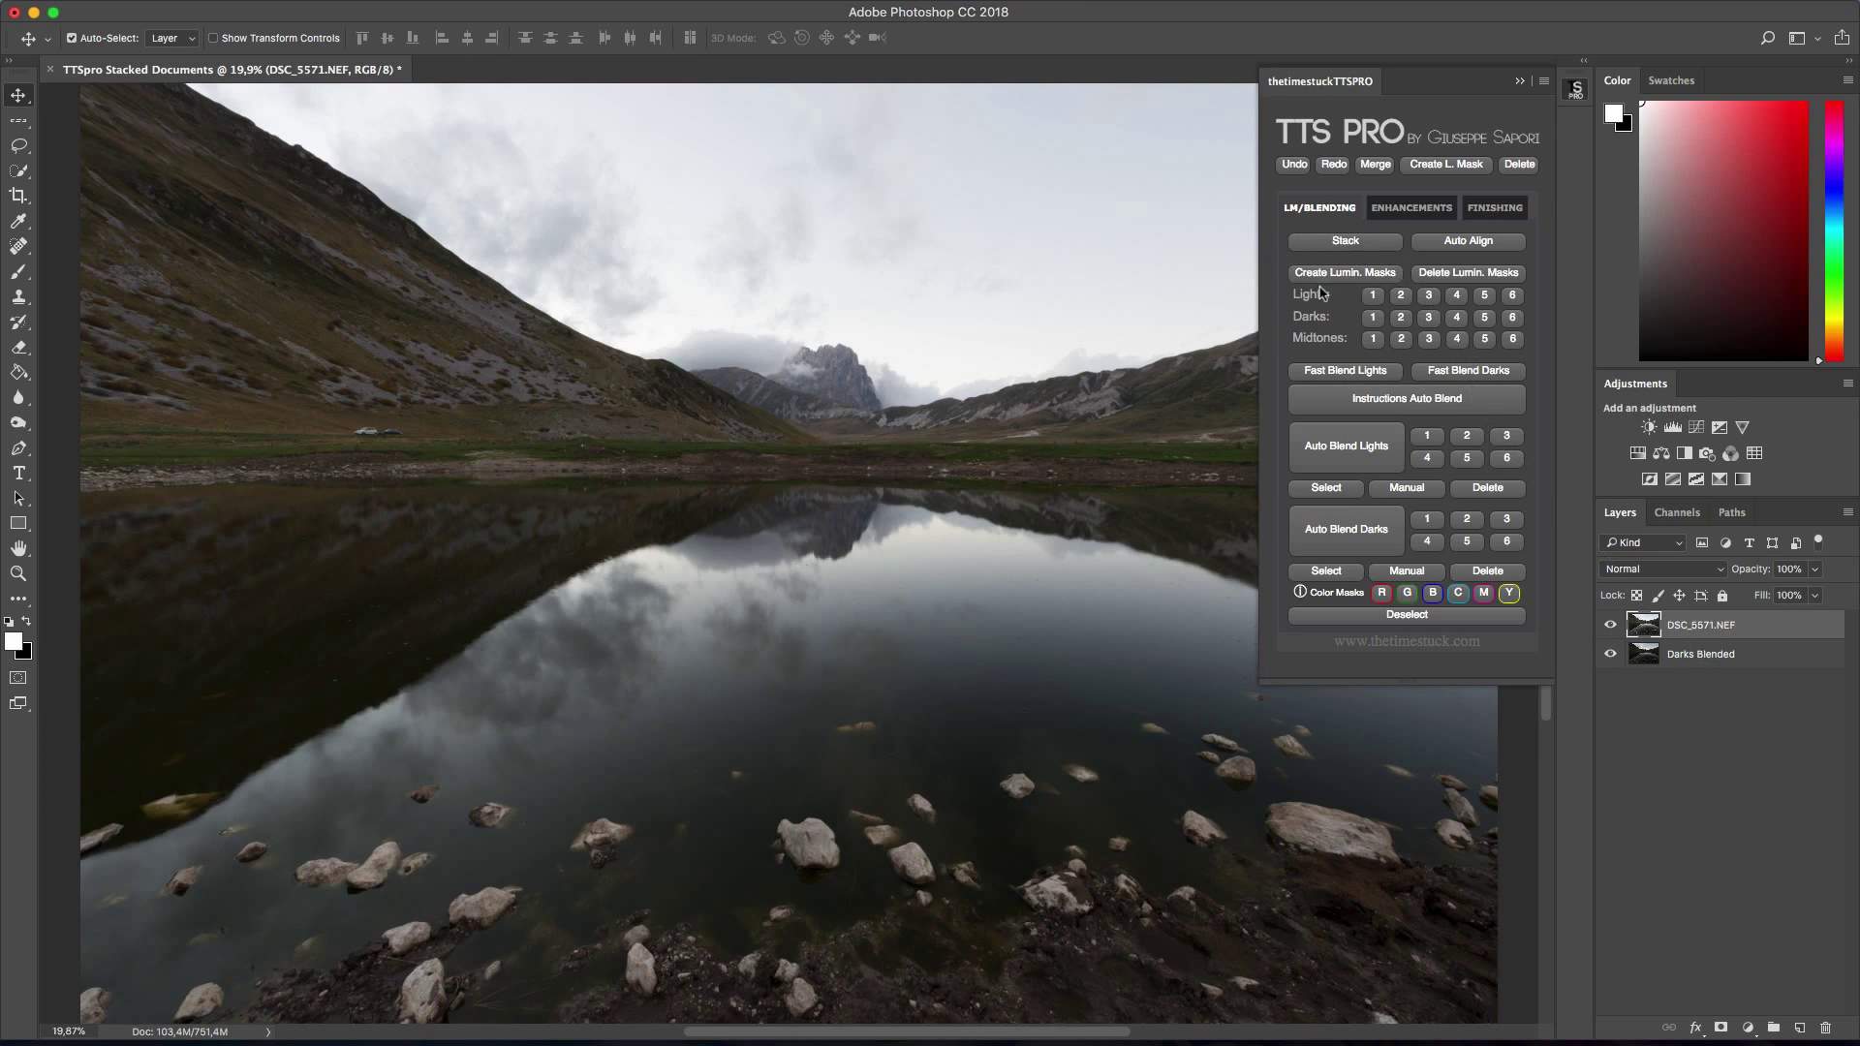
pyautogui.click(1320, 372)
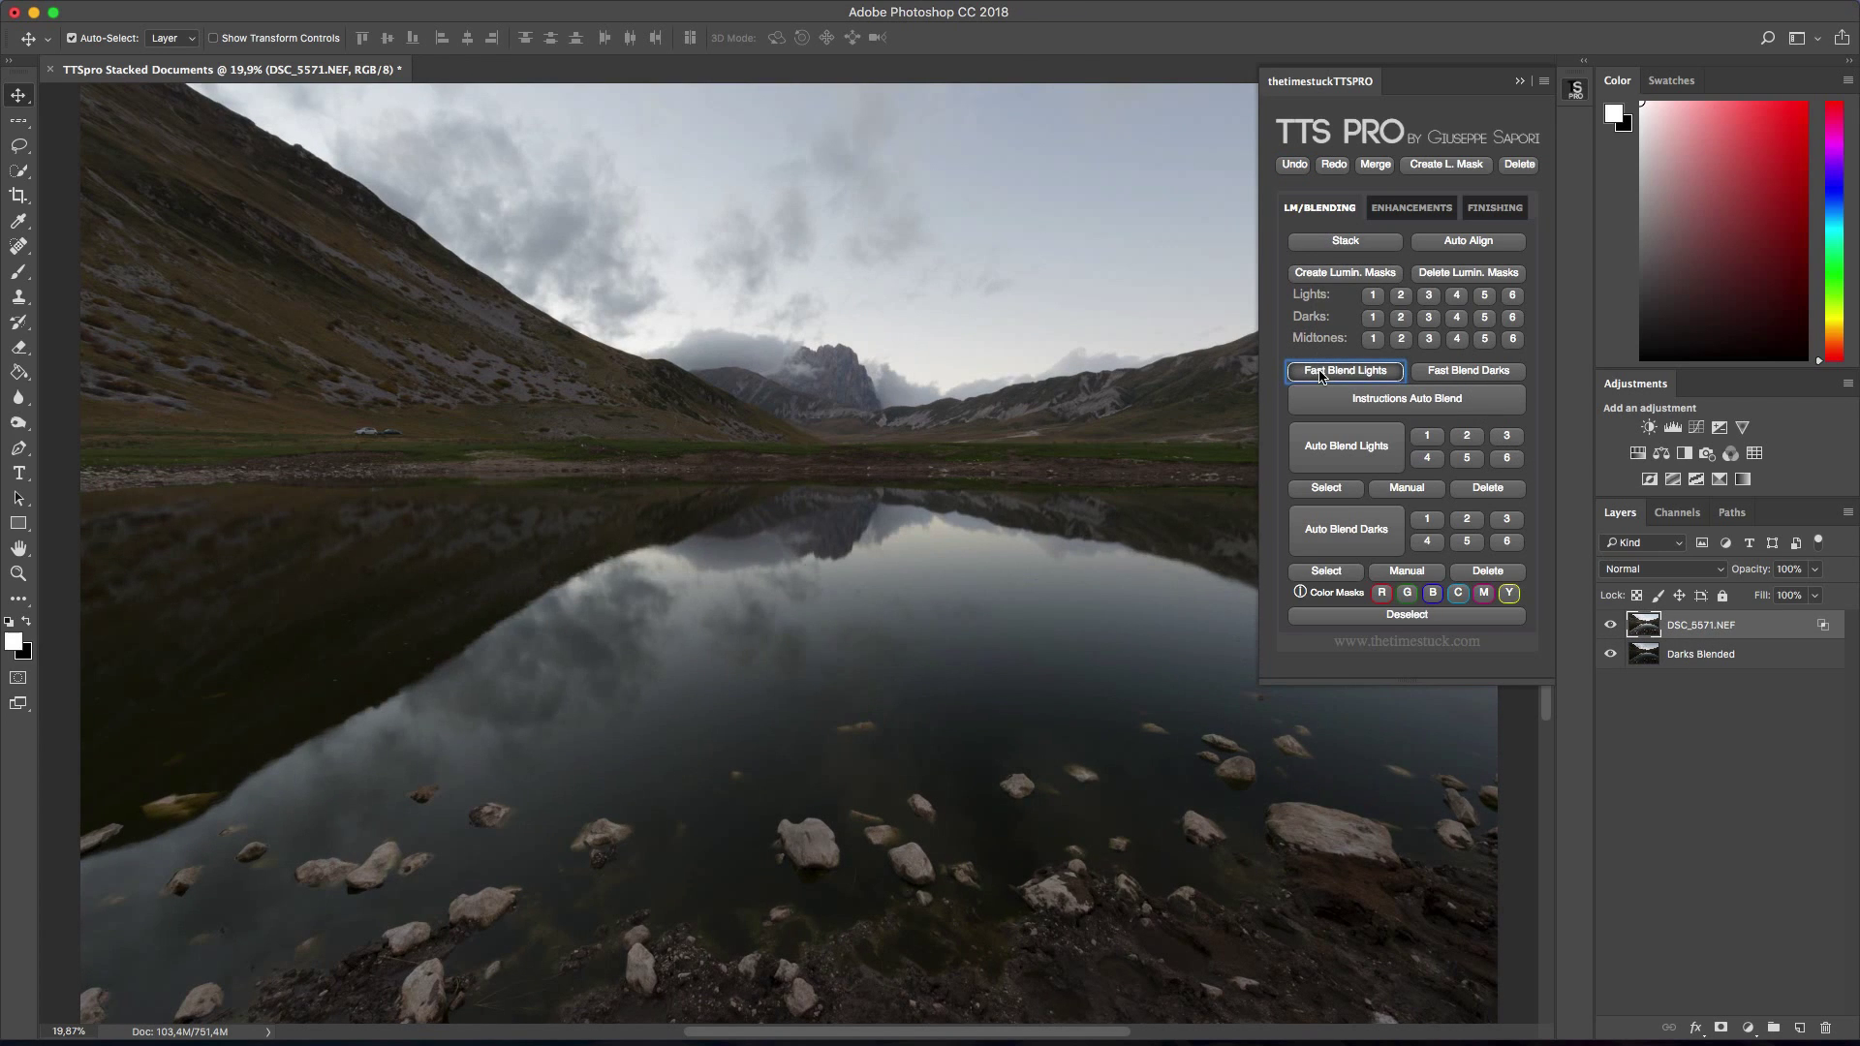
pyautogui.click(1291, 167)
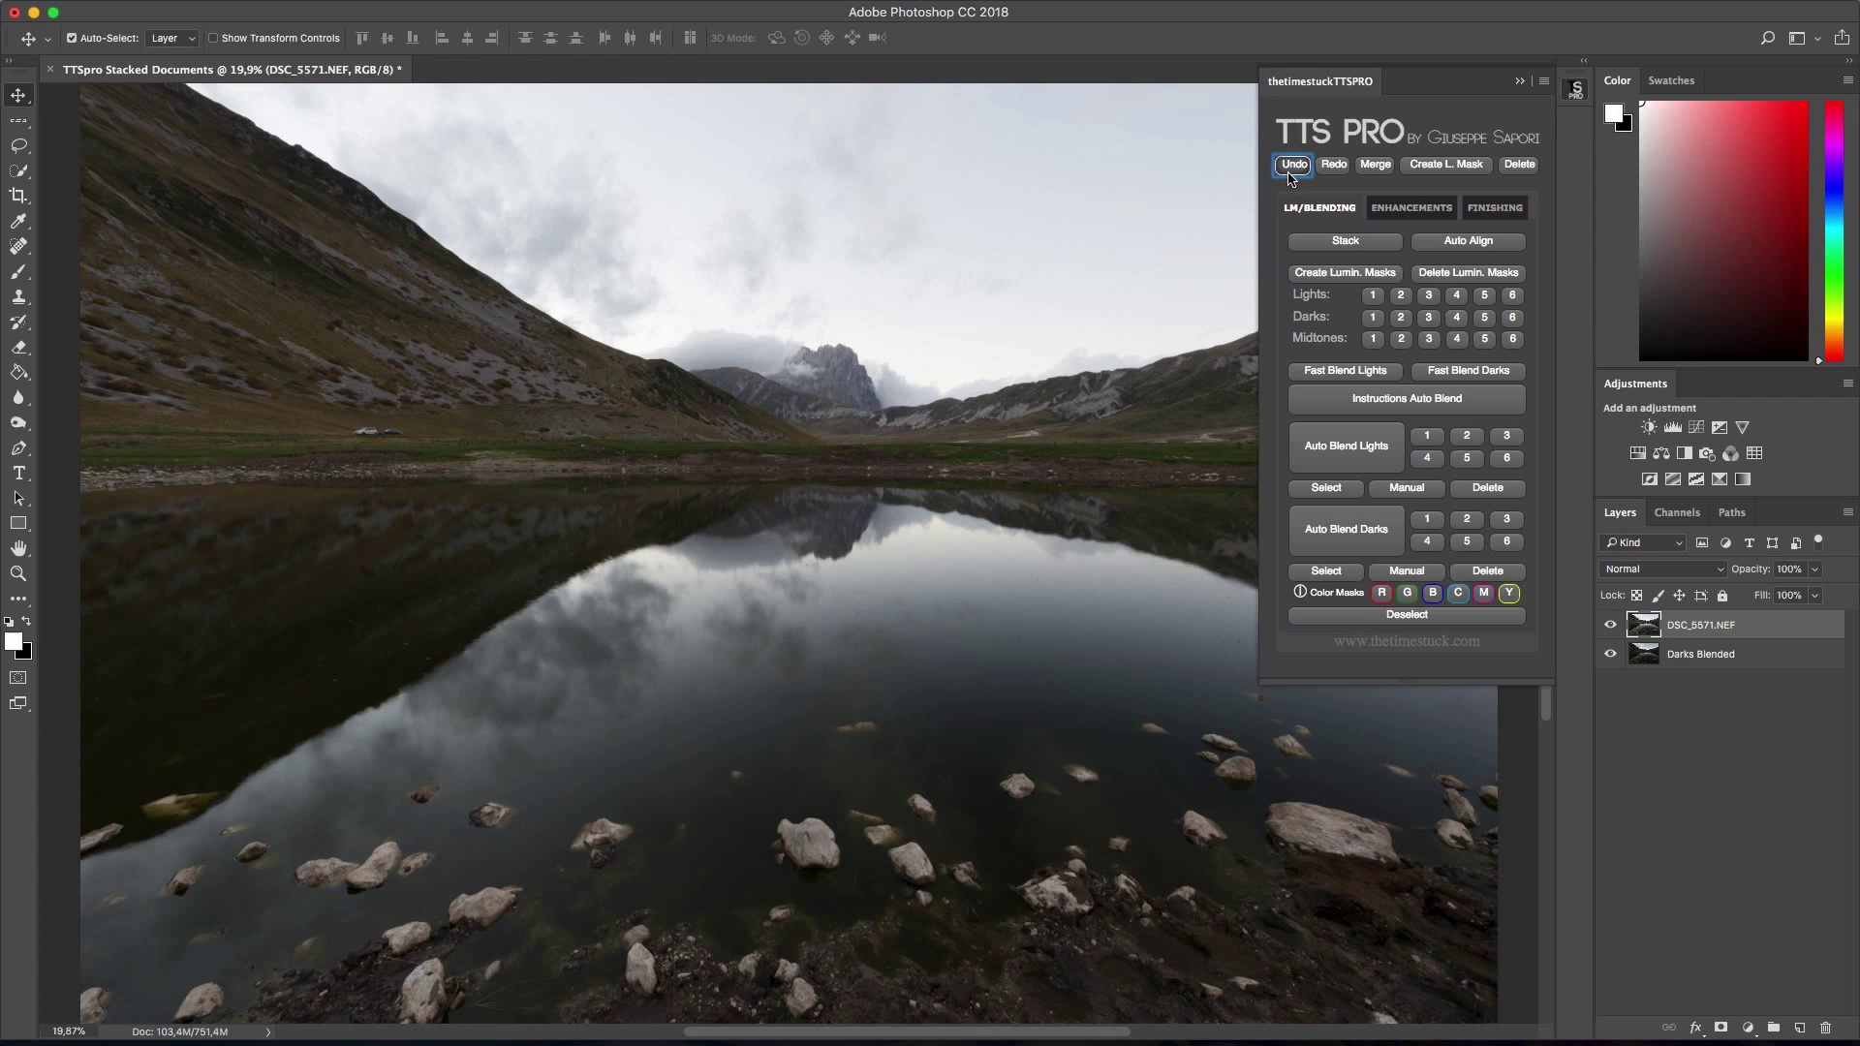
pyautogui.click(1291, 167)
pyautogui.click(1372, 297)
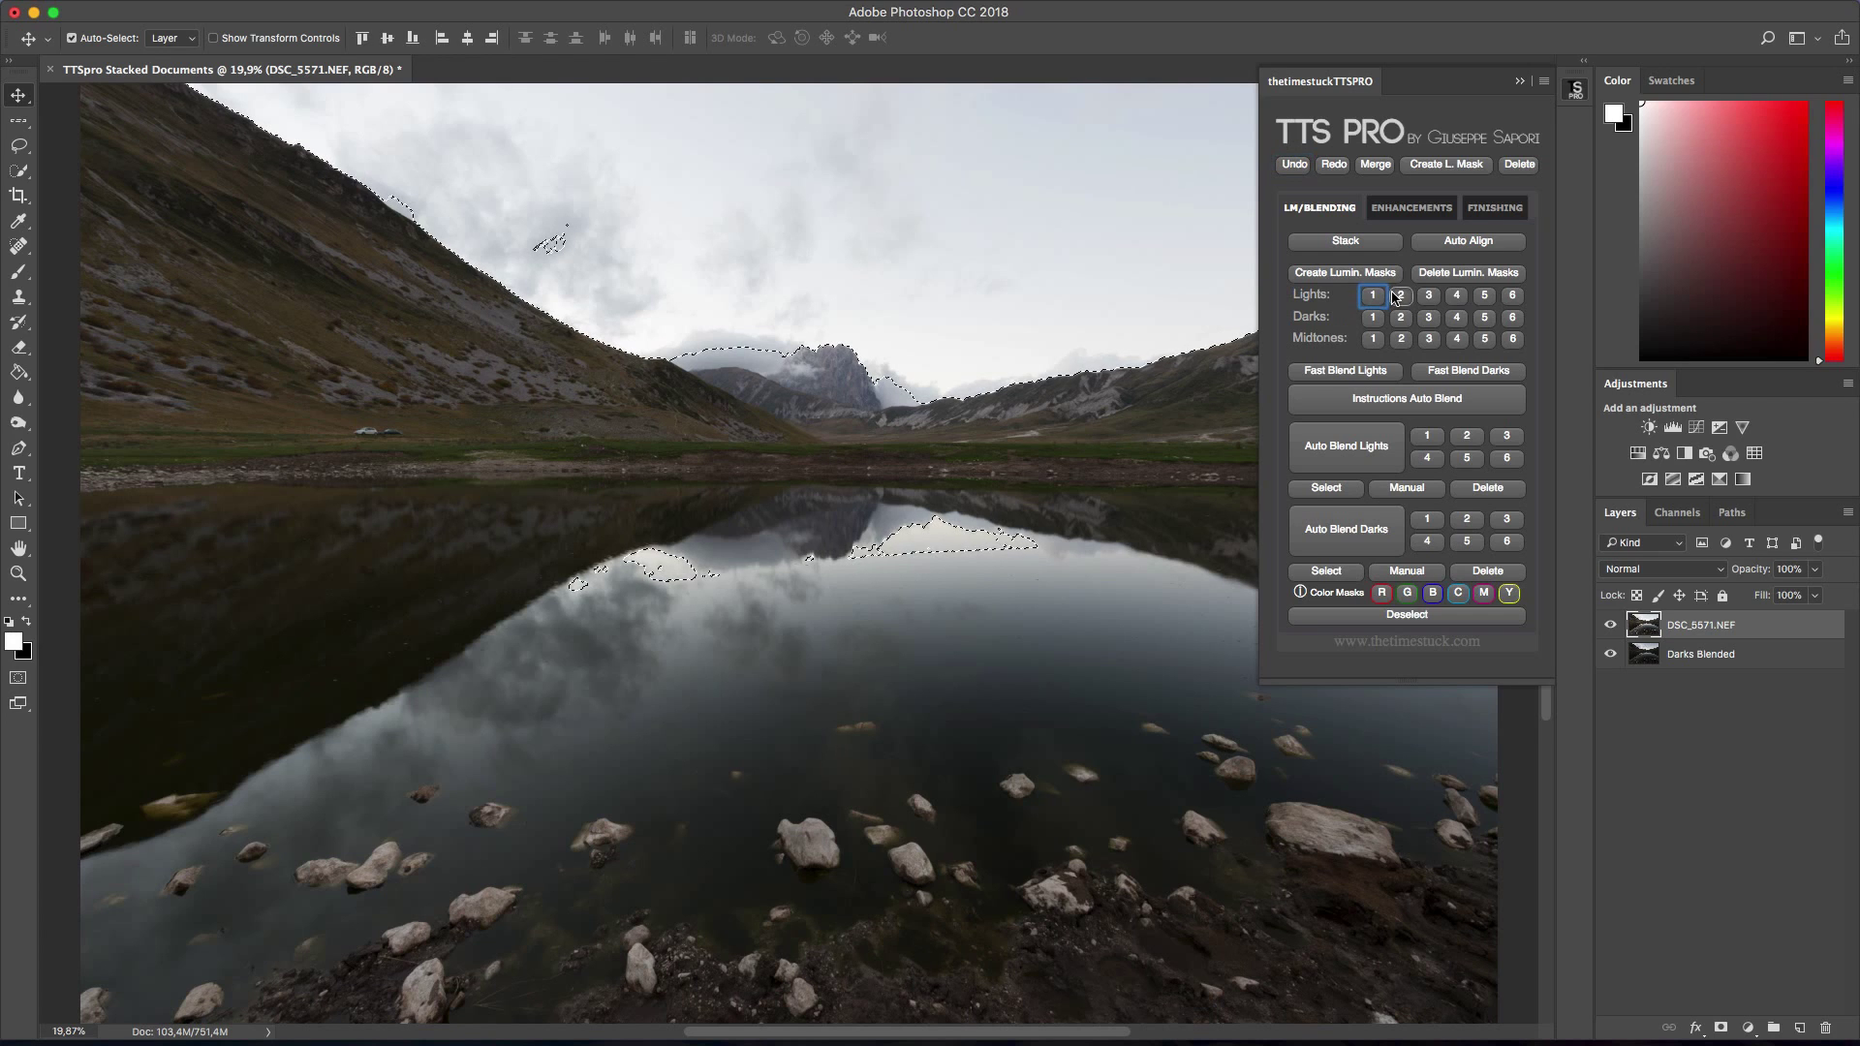
pyautogui.click(1395, 298)
pyautogui.click(1427, 296)
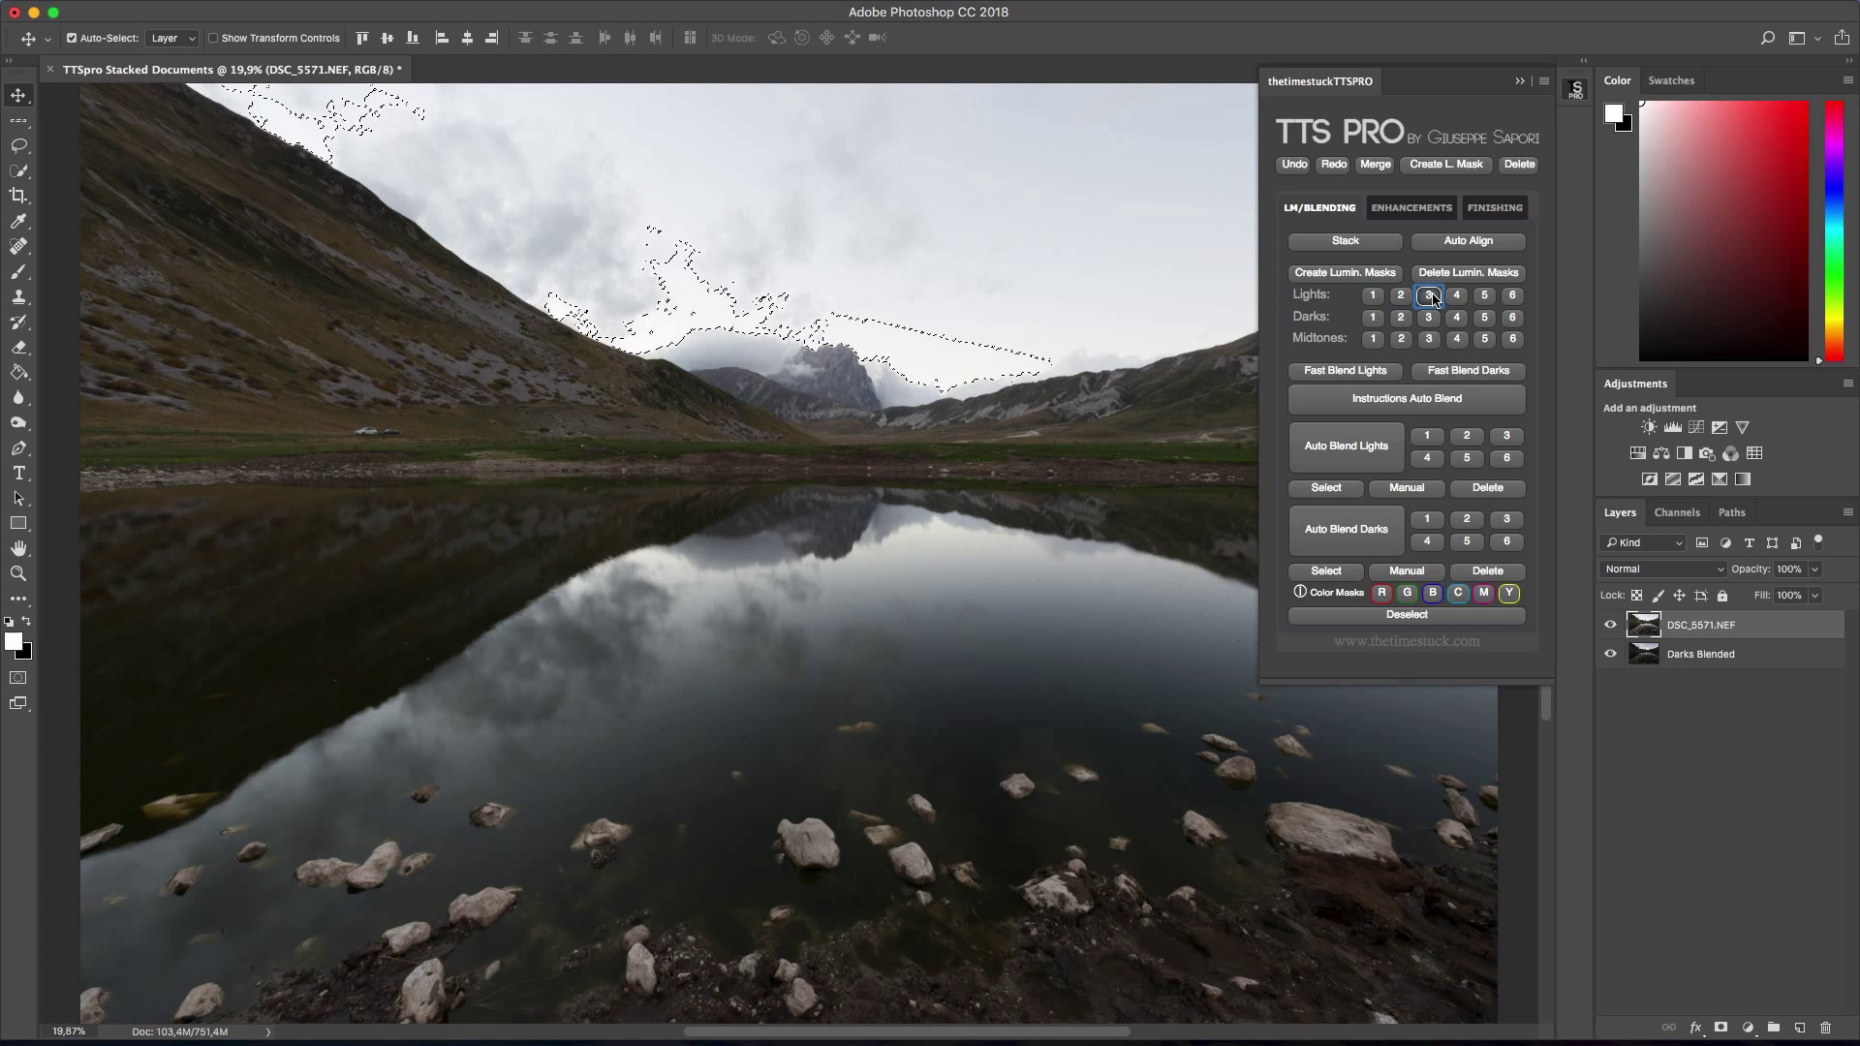
pyautogui.click(1455, 297)
pyautogui.click(1486, 297)
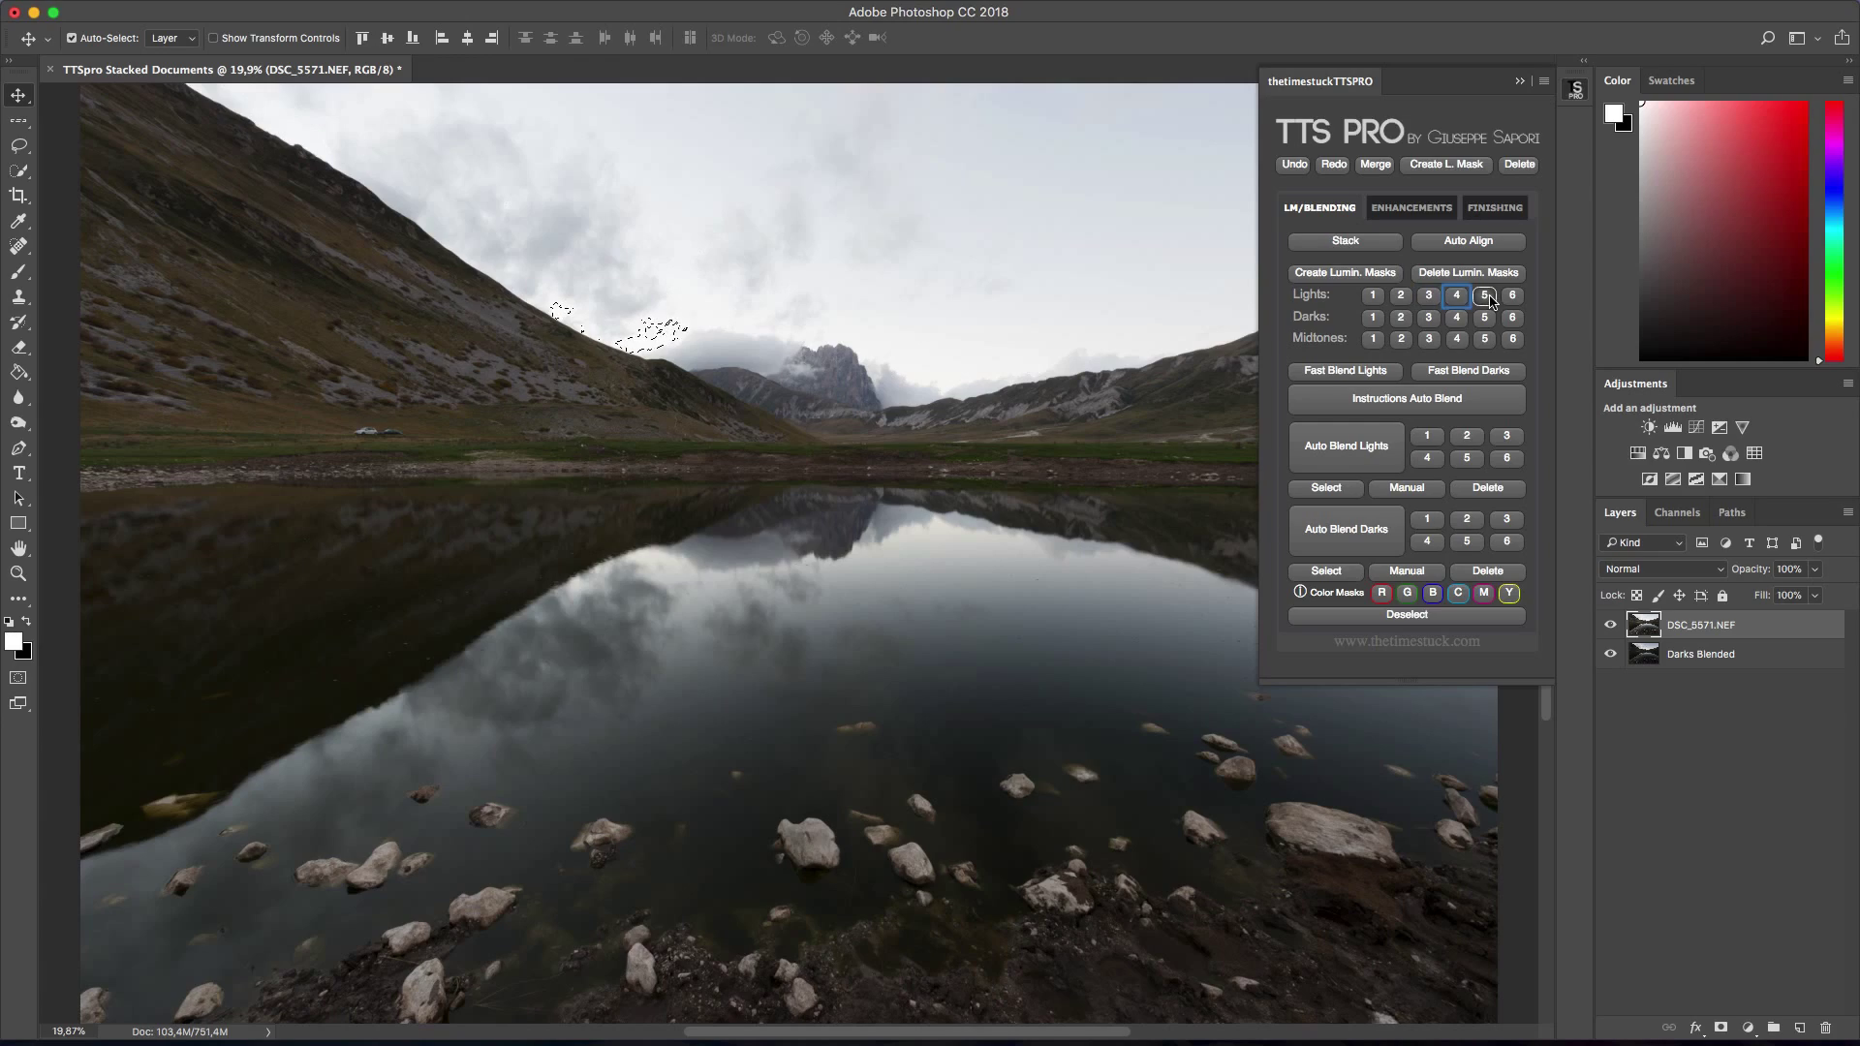
pyautogui.click(1456, 320)
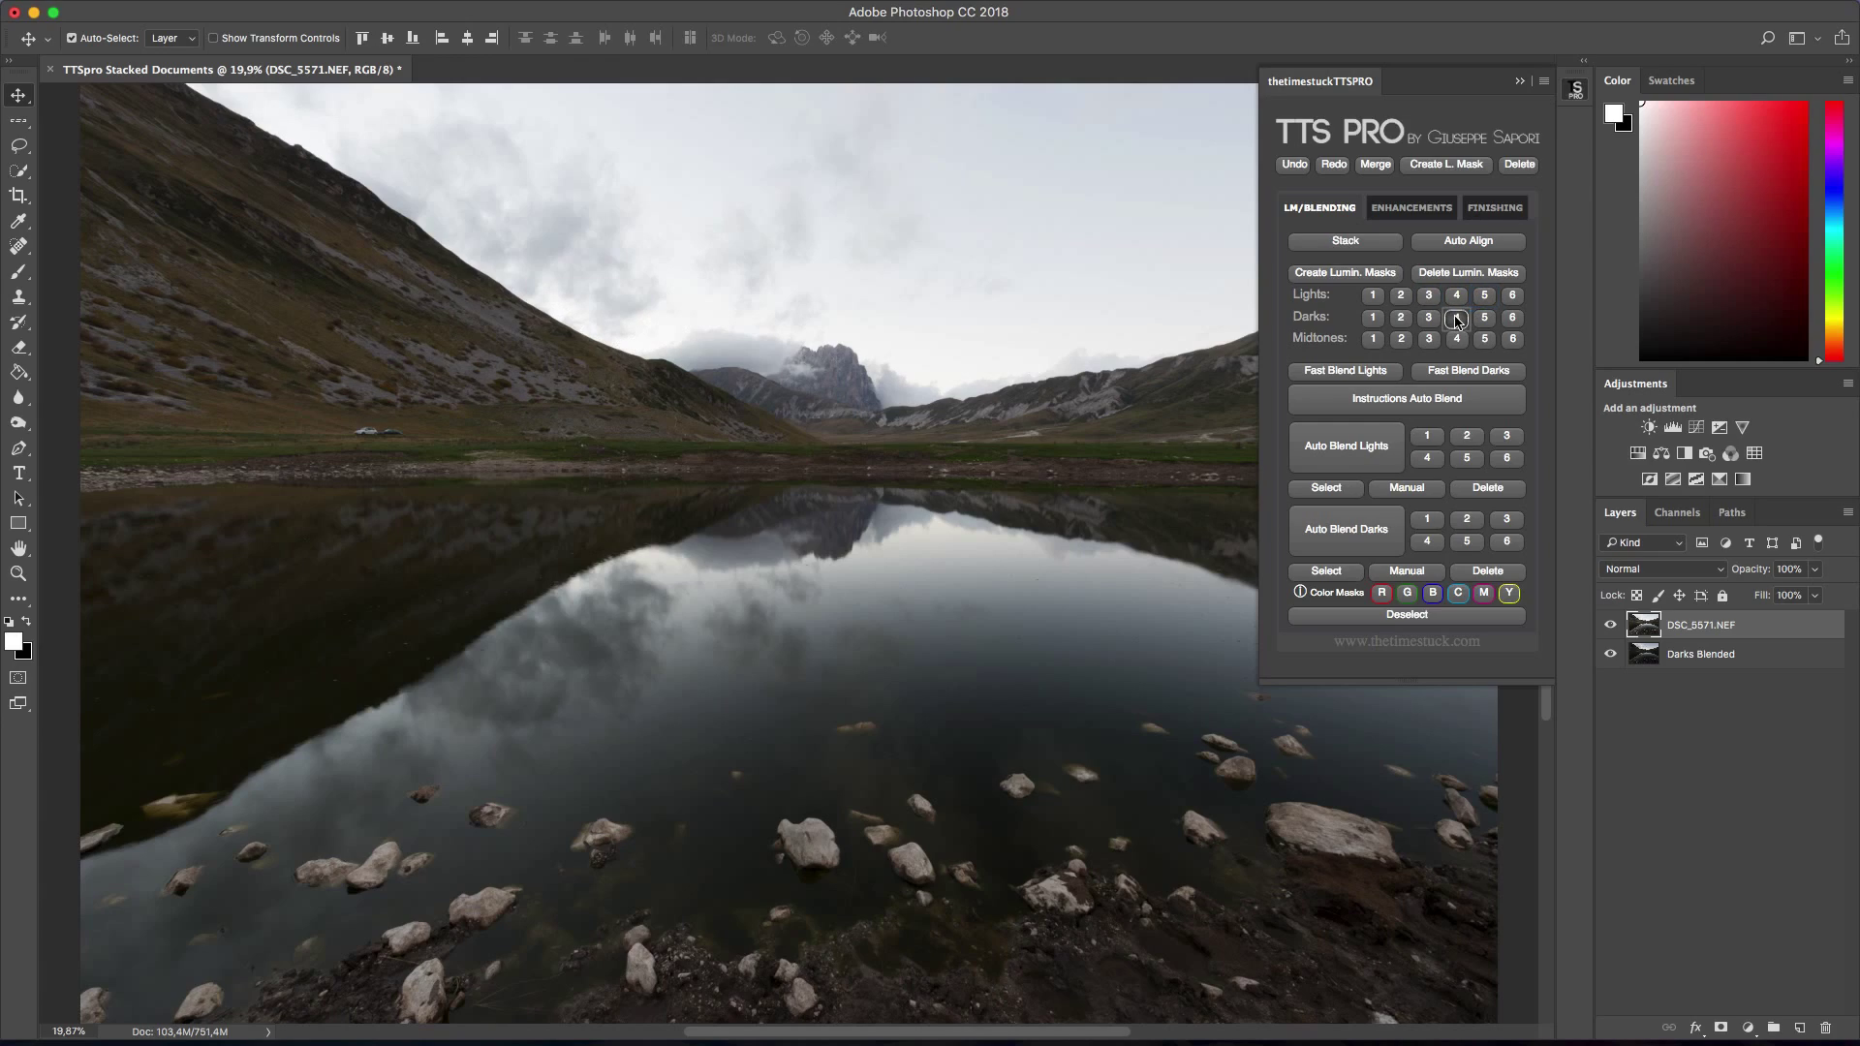
pyautogui.click(1425, 320)
pyautogui.click(1428, 340)
pyautogui.click(1457, 340)
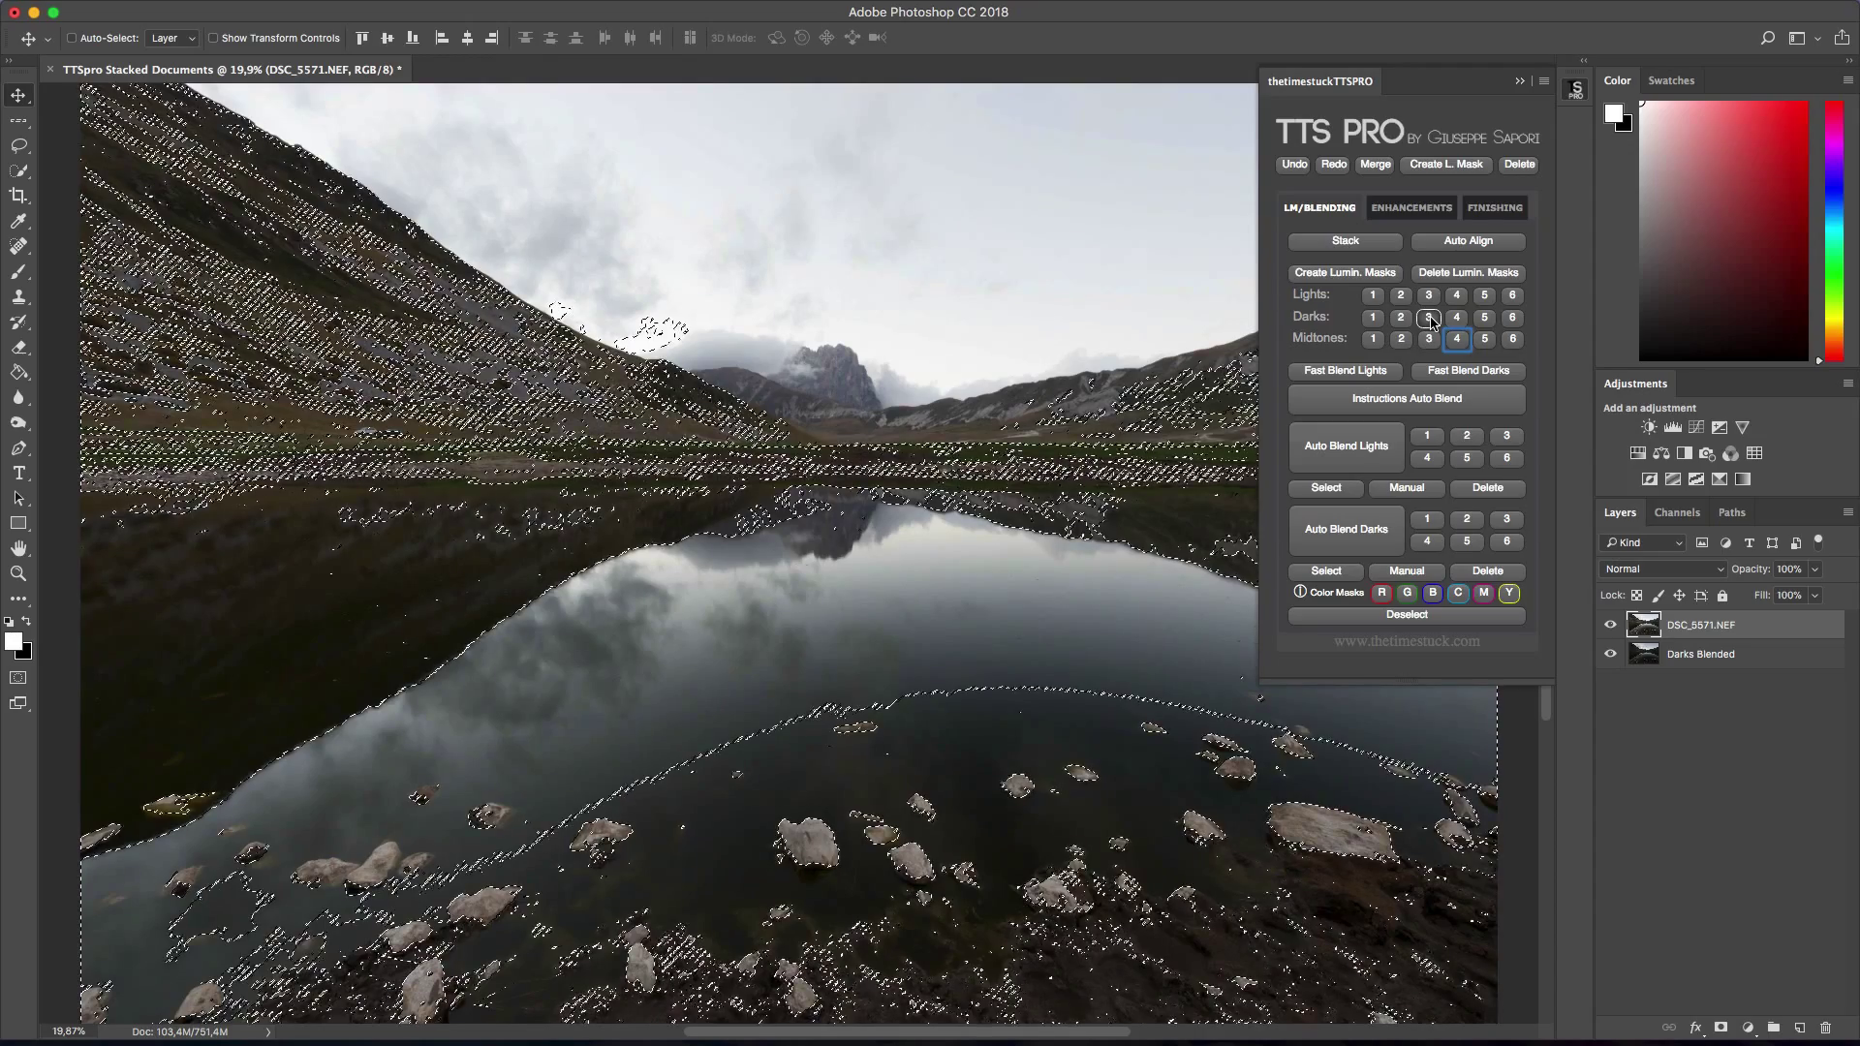
pyautogui.click(1429, 317)
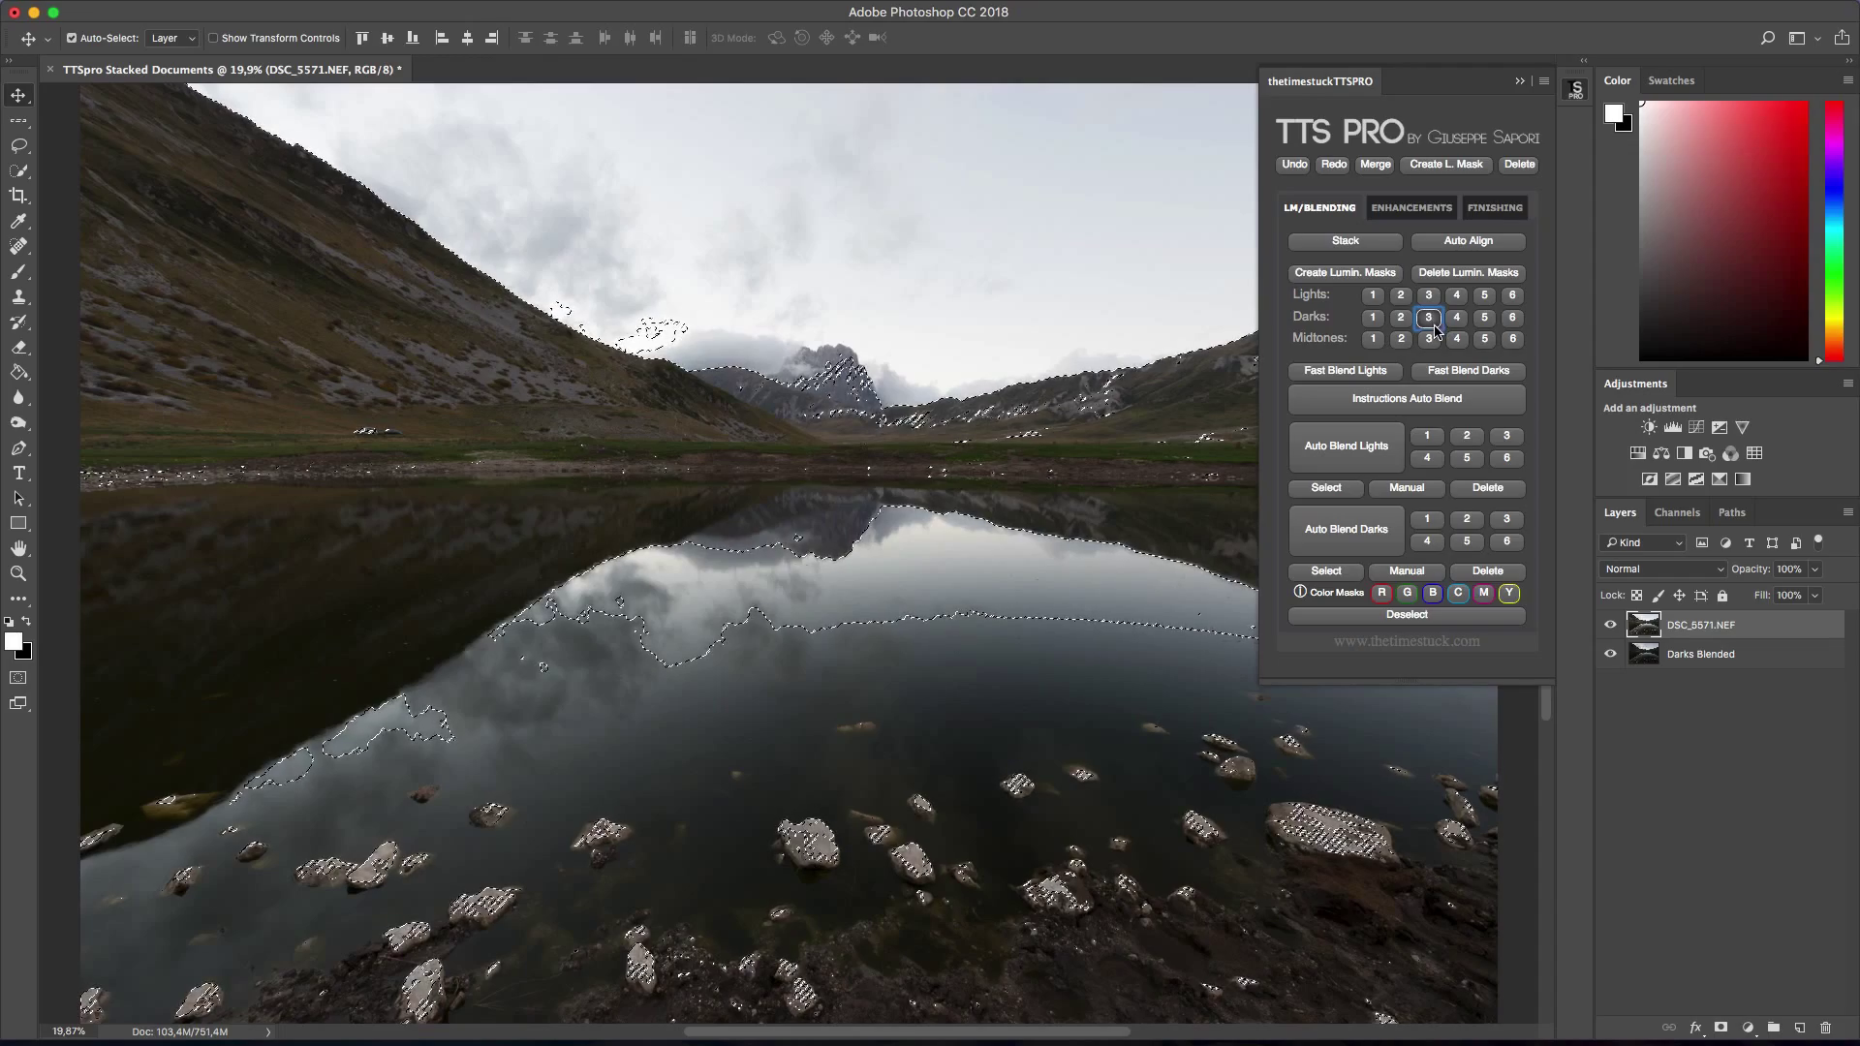
pyautogui.click(1429, 340)
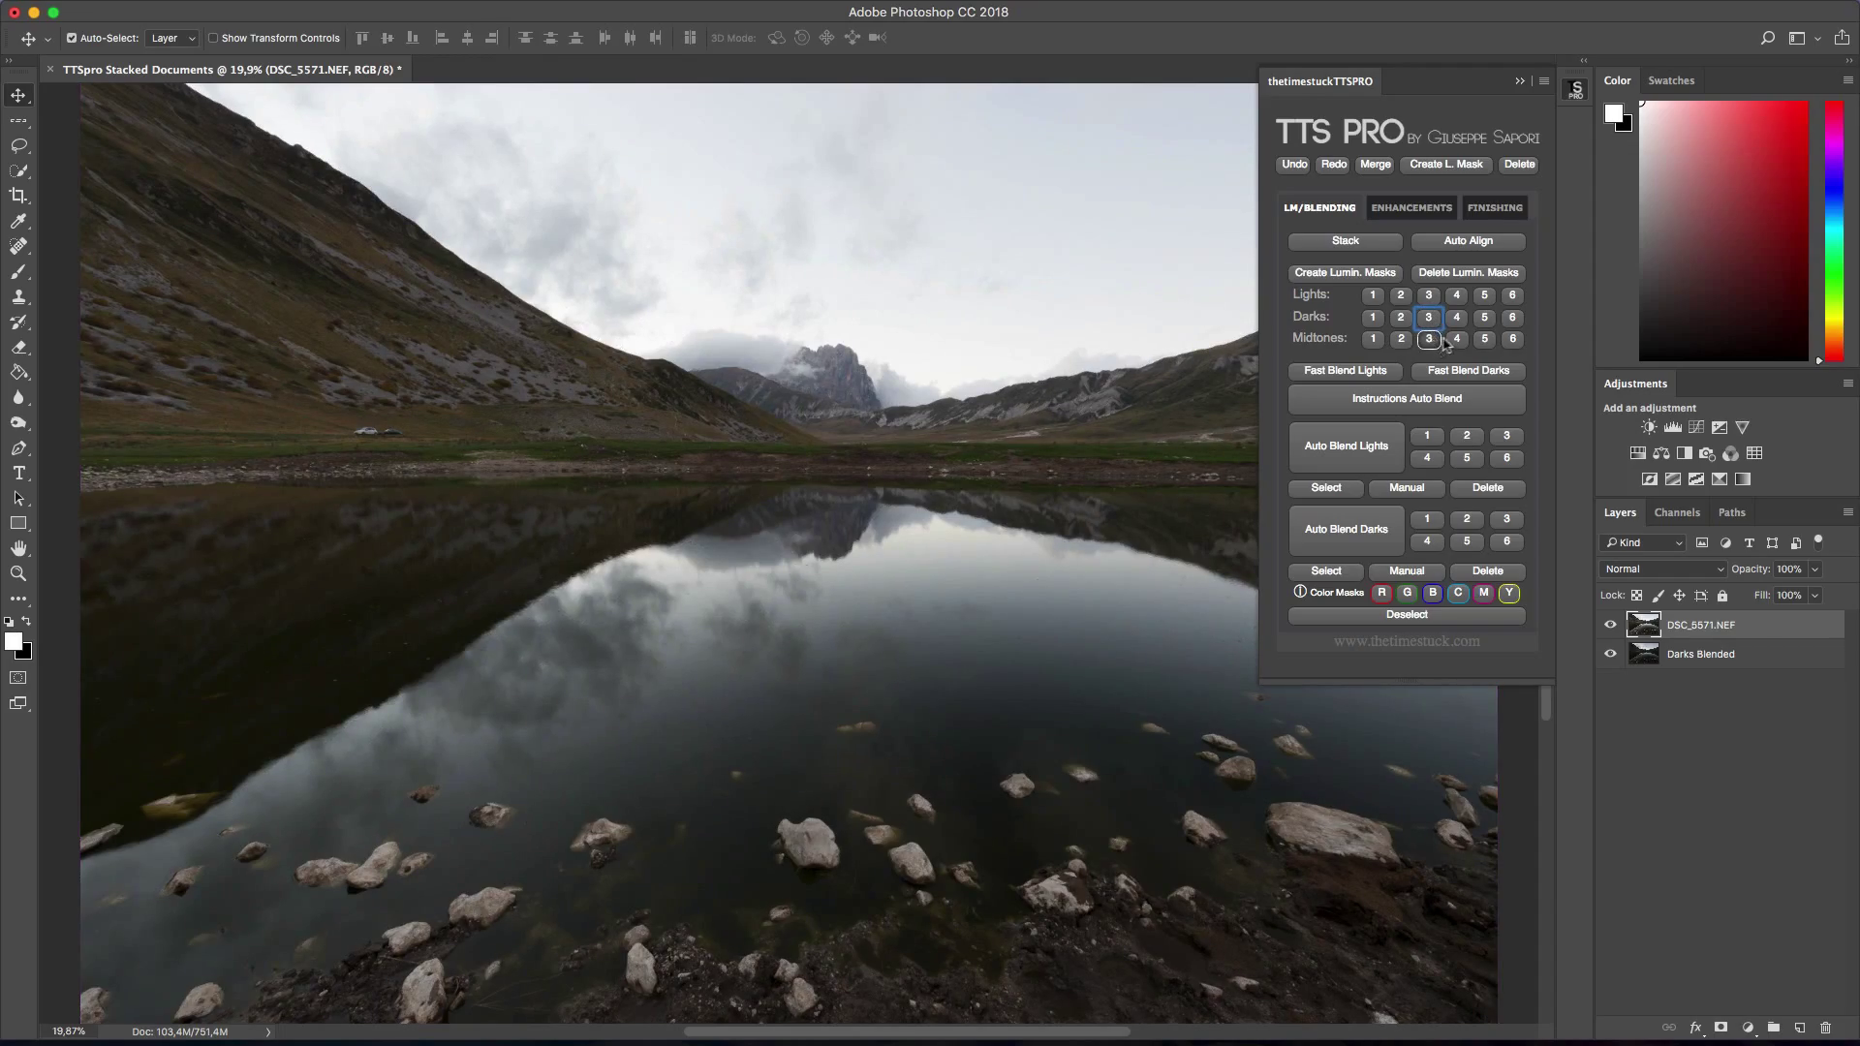
# - Load the Darks 3 selection and add an Orton effect details group to the bridge photo
pyautogui.click(1428, 320)
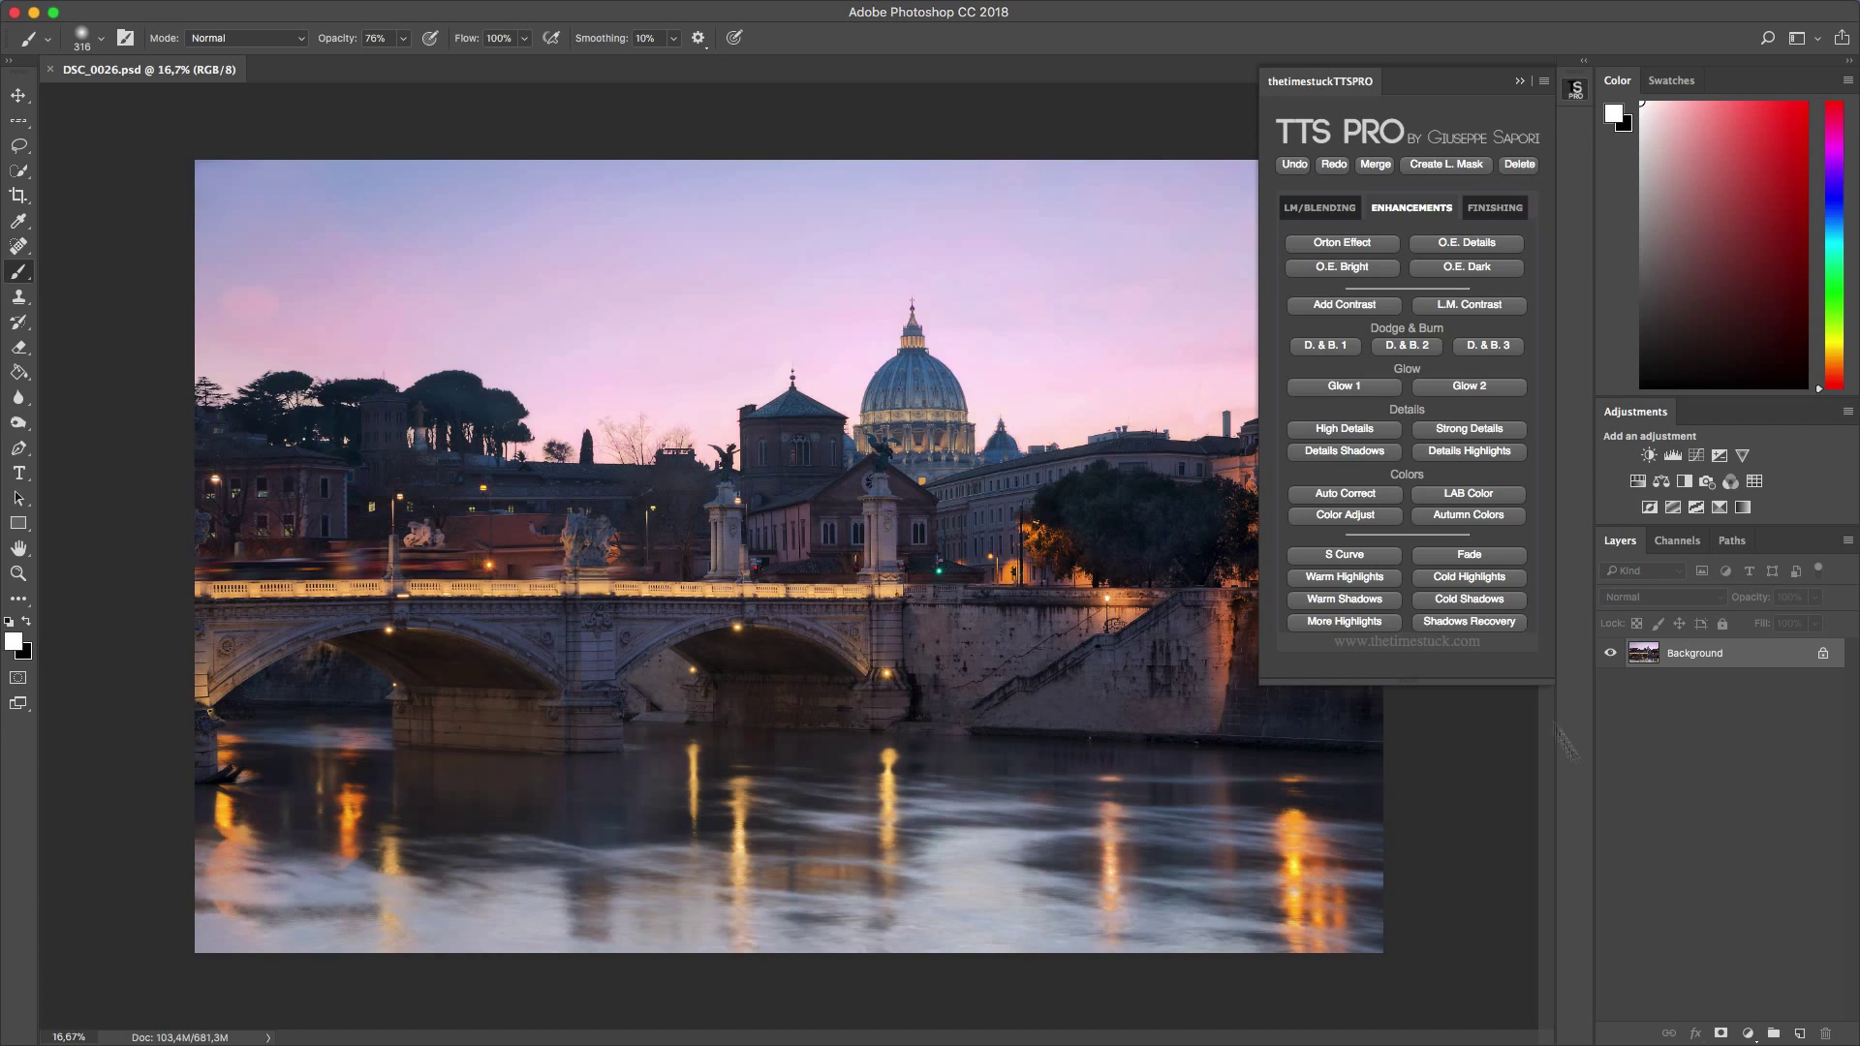
pyautogui.click(1338, 431)
pyautogui.click(1475, 249)
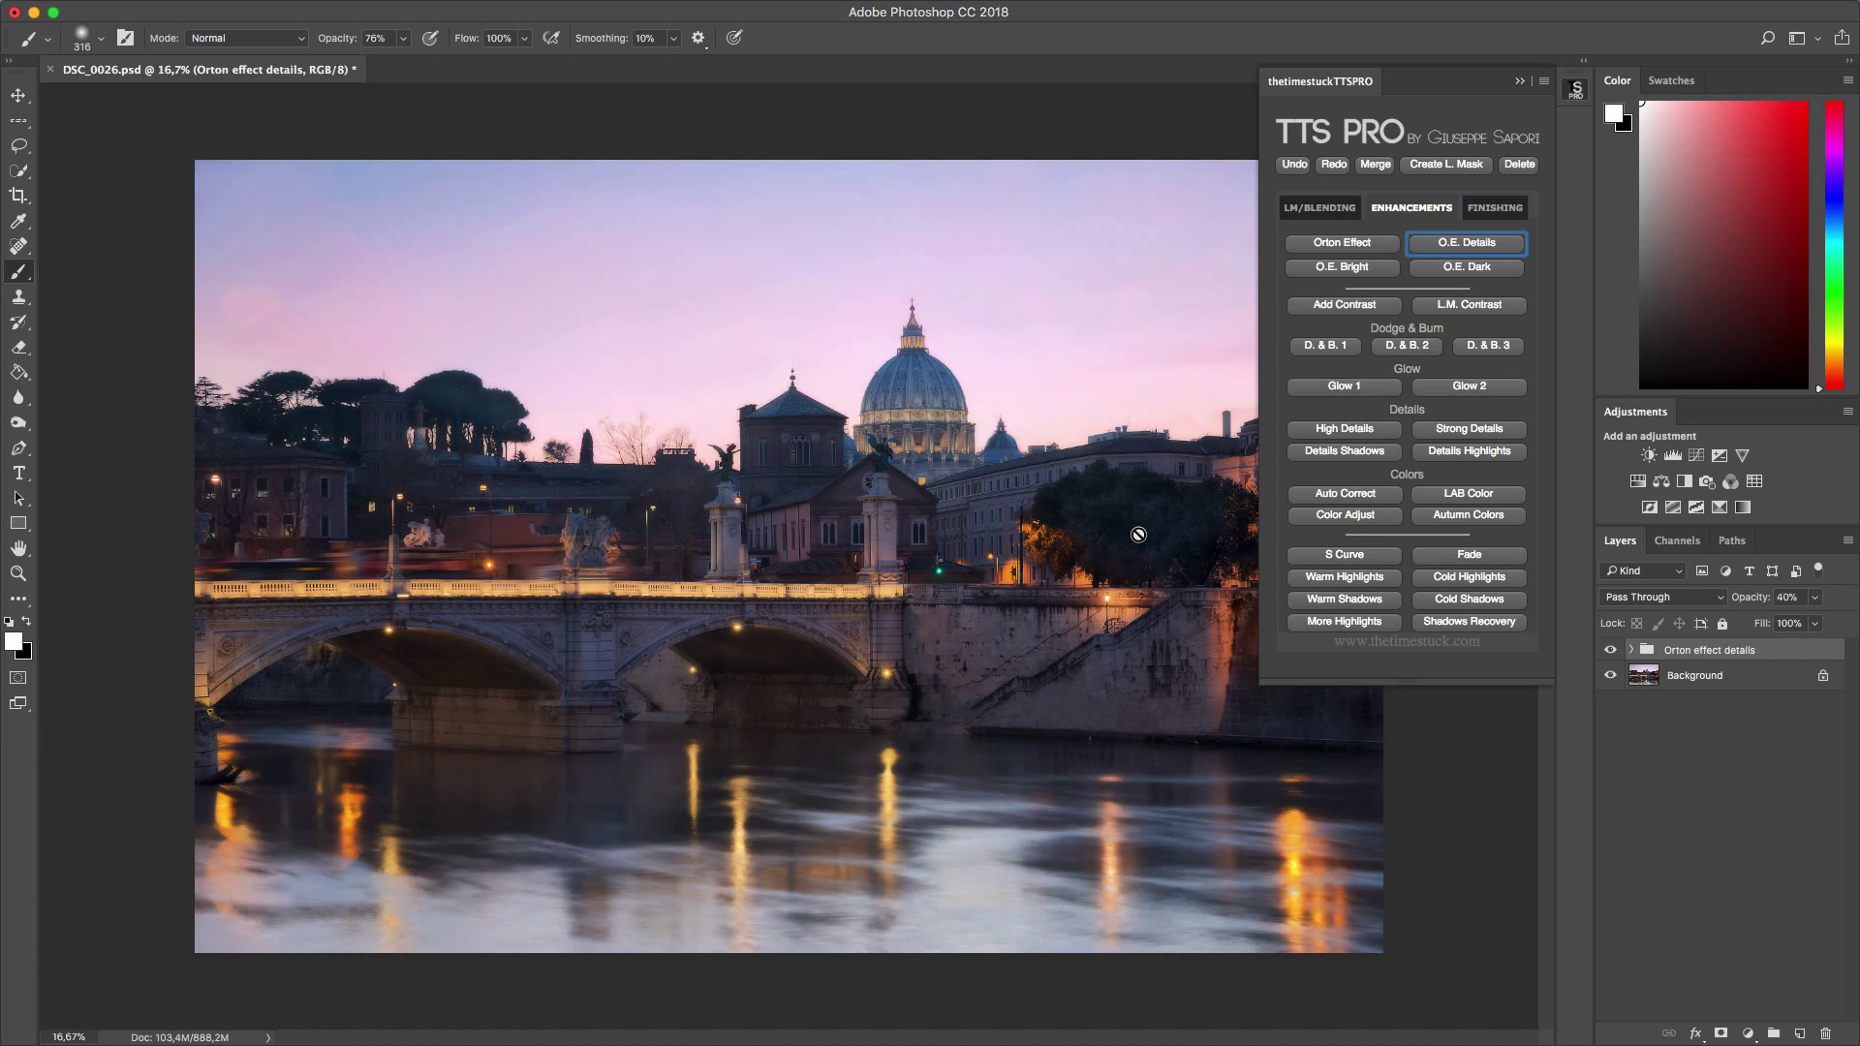
# - Lower the Orton group opacity to 18% and merge visible layers into Layer 1
pyautogui.click(1814, 598)
pyautogui.moveTo(1792, 622); pyautogui.dragTo(1775, 632)
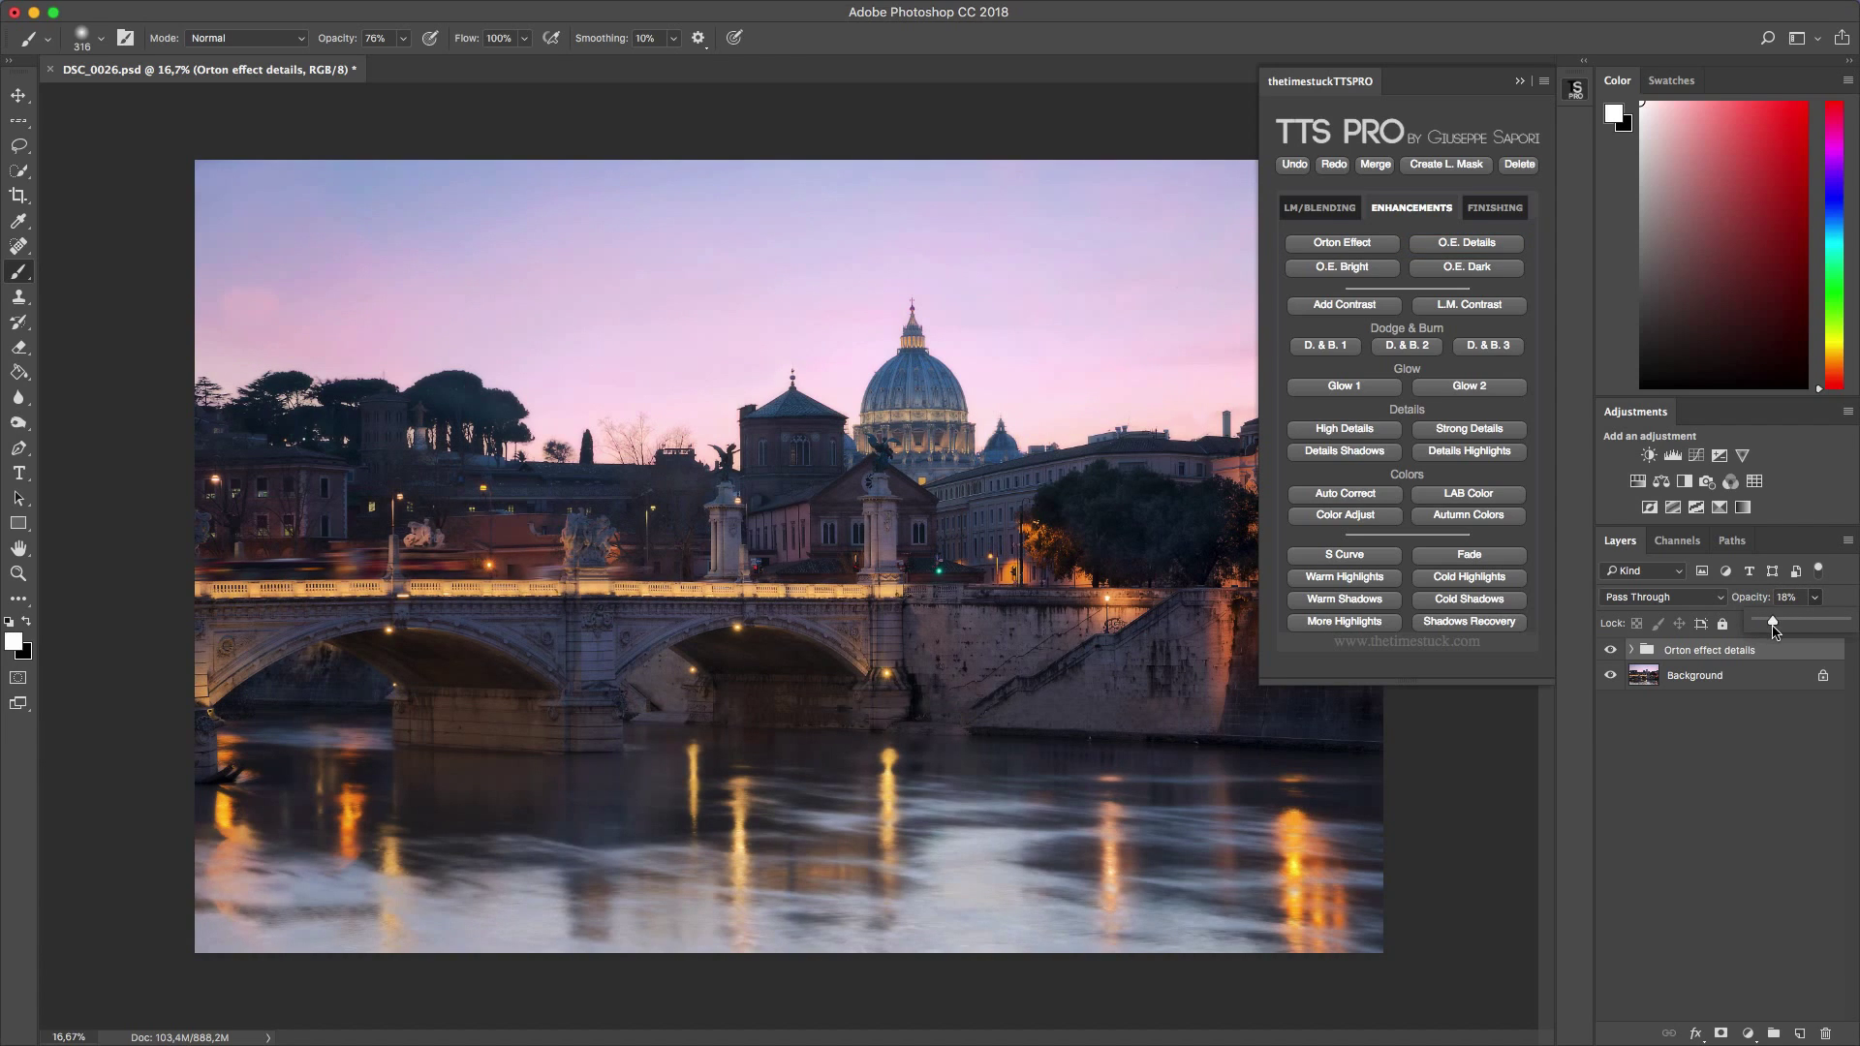
pyautogui.click(1780, 462)
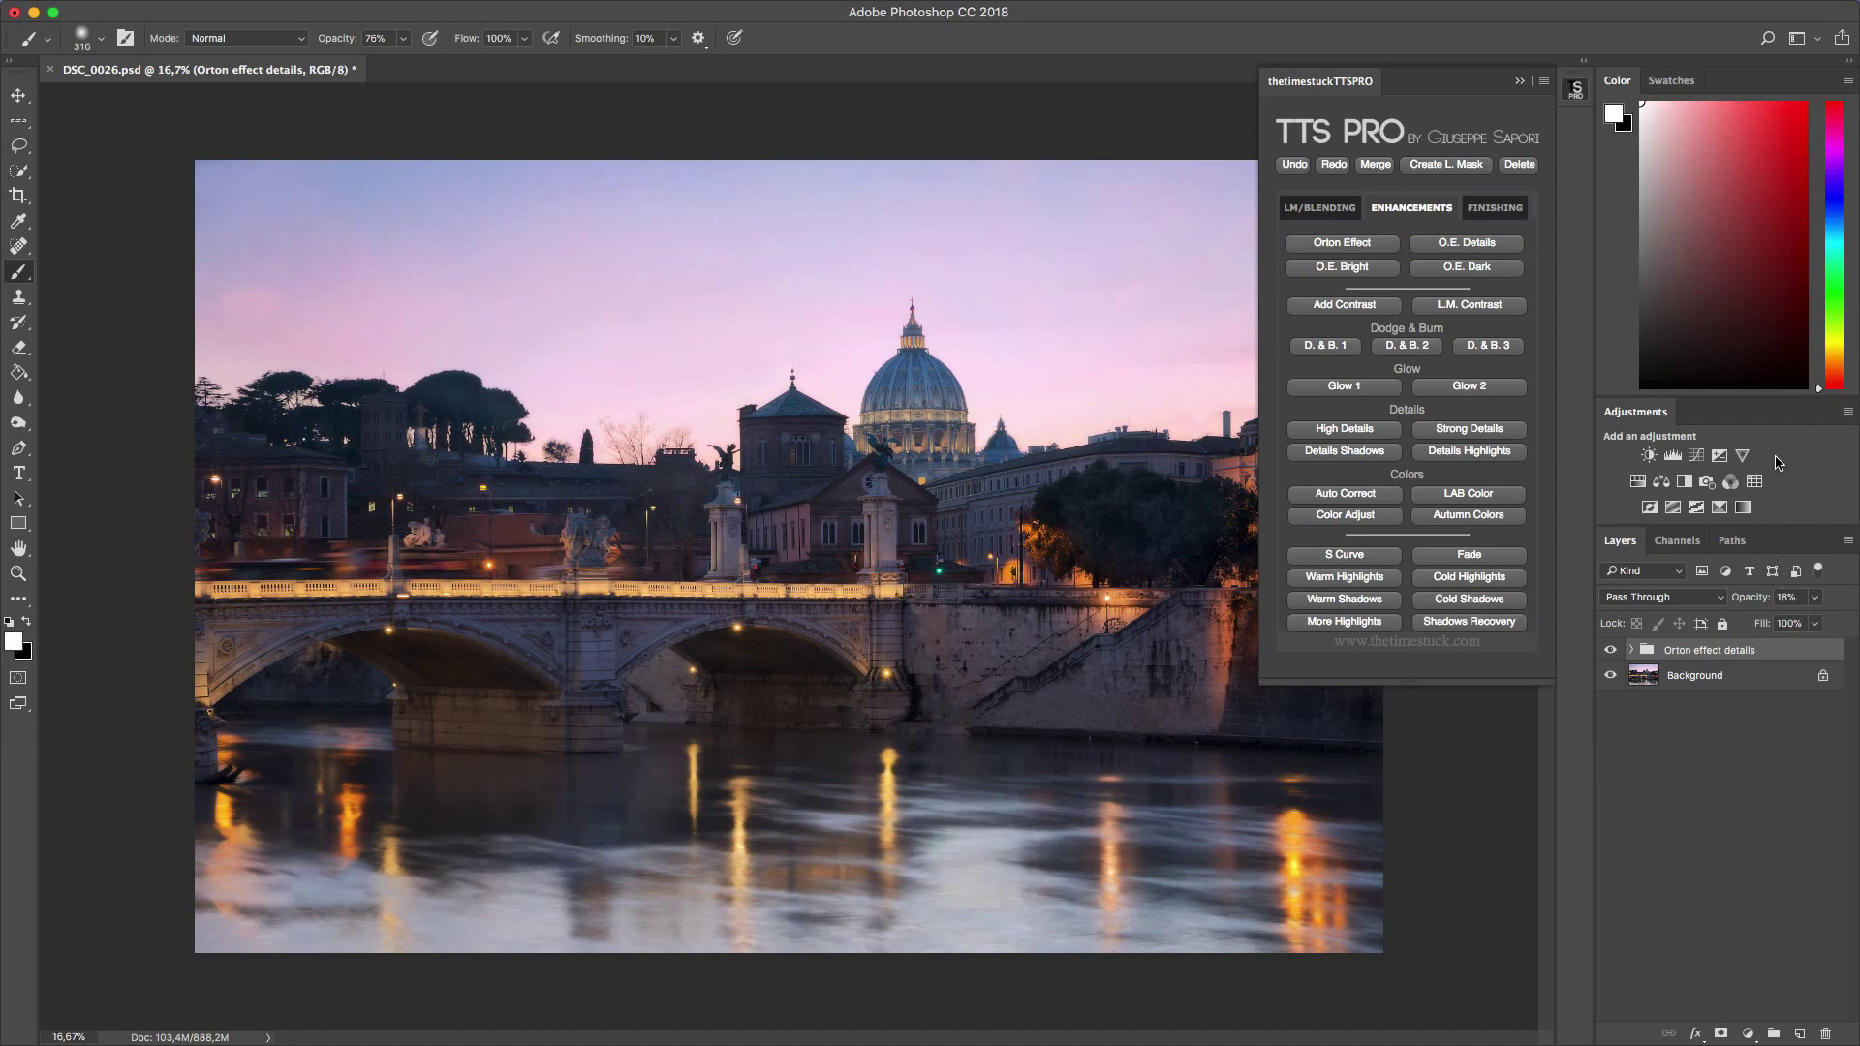
pyautogui.click(1376, 165)
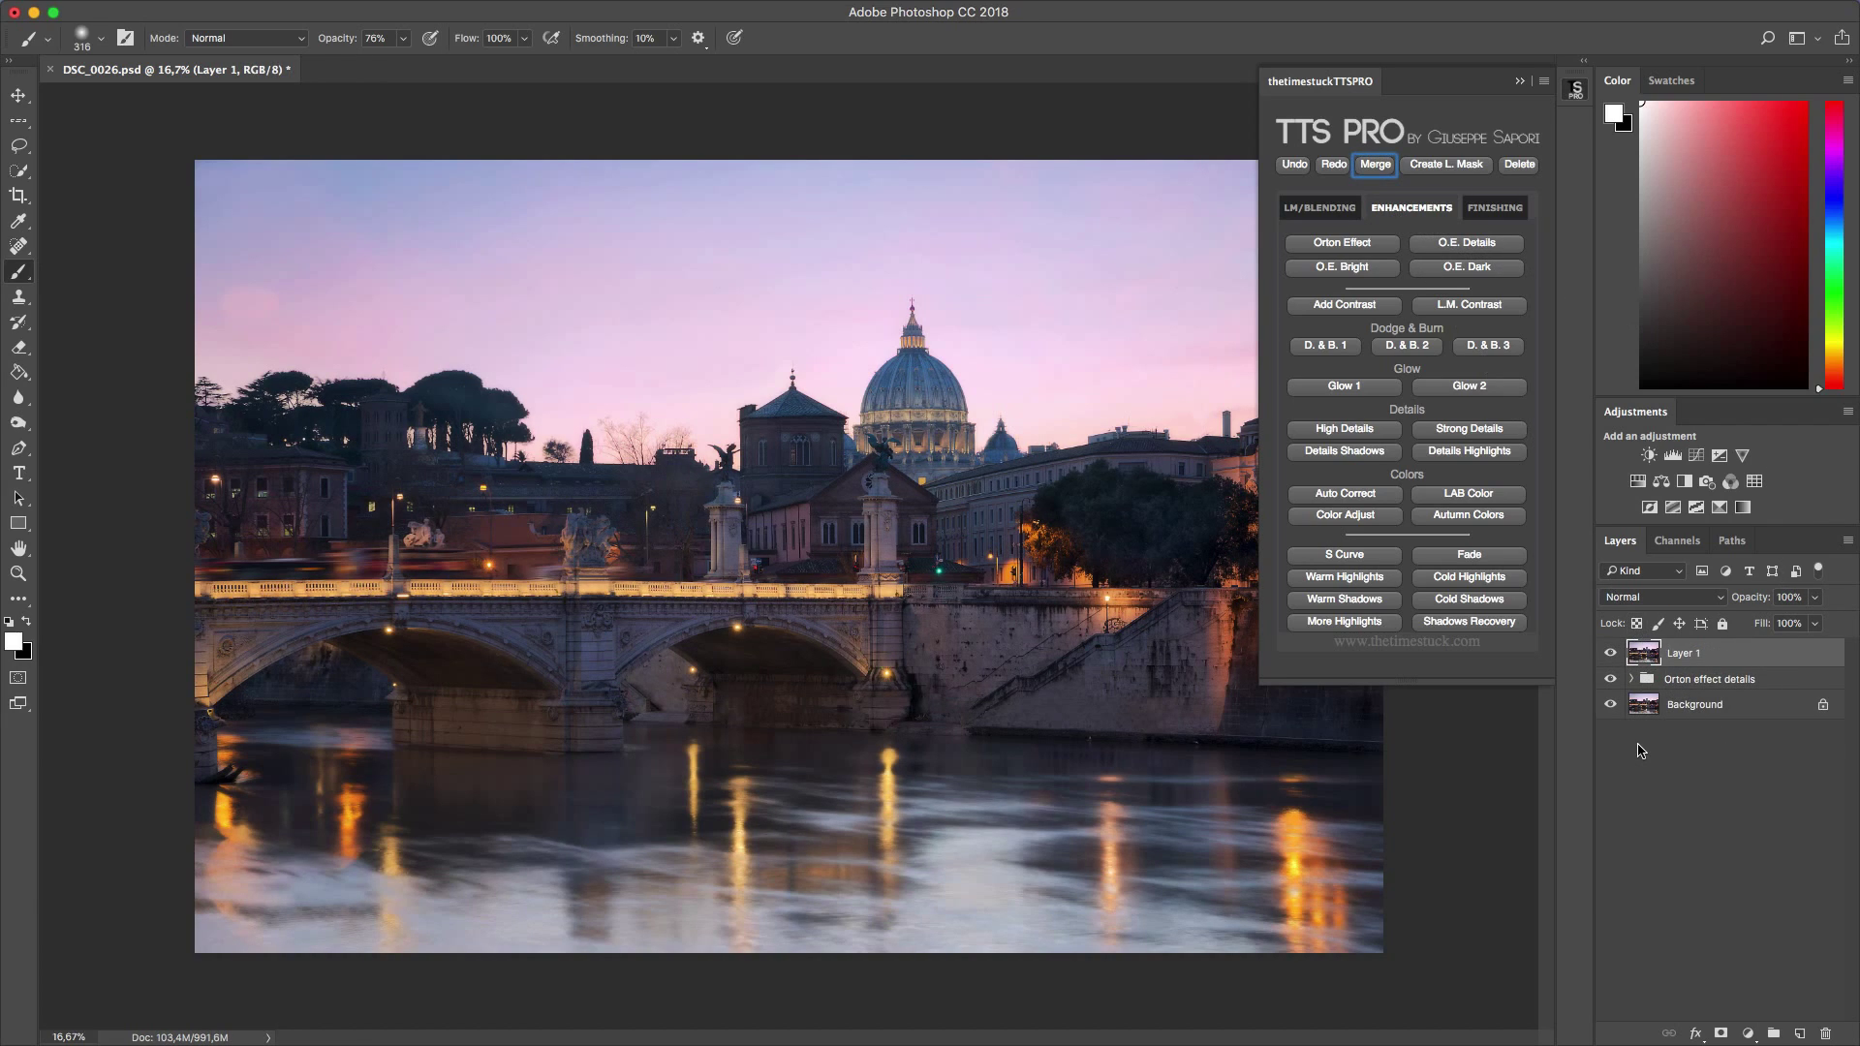
# - Add the L.M. Contrast group and shape the Midtones Contrast curve into an S-curve
pyautogui.click(1470, 306)
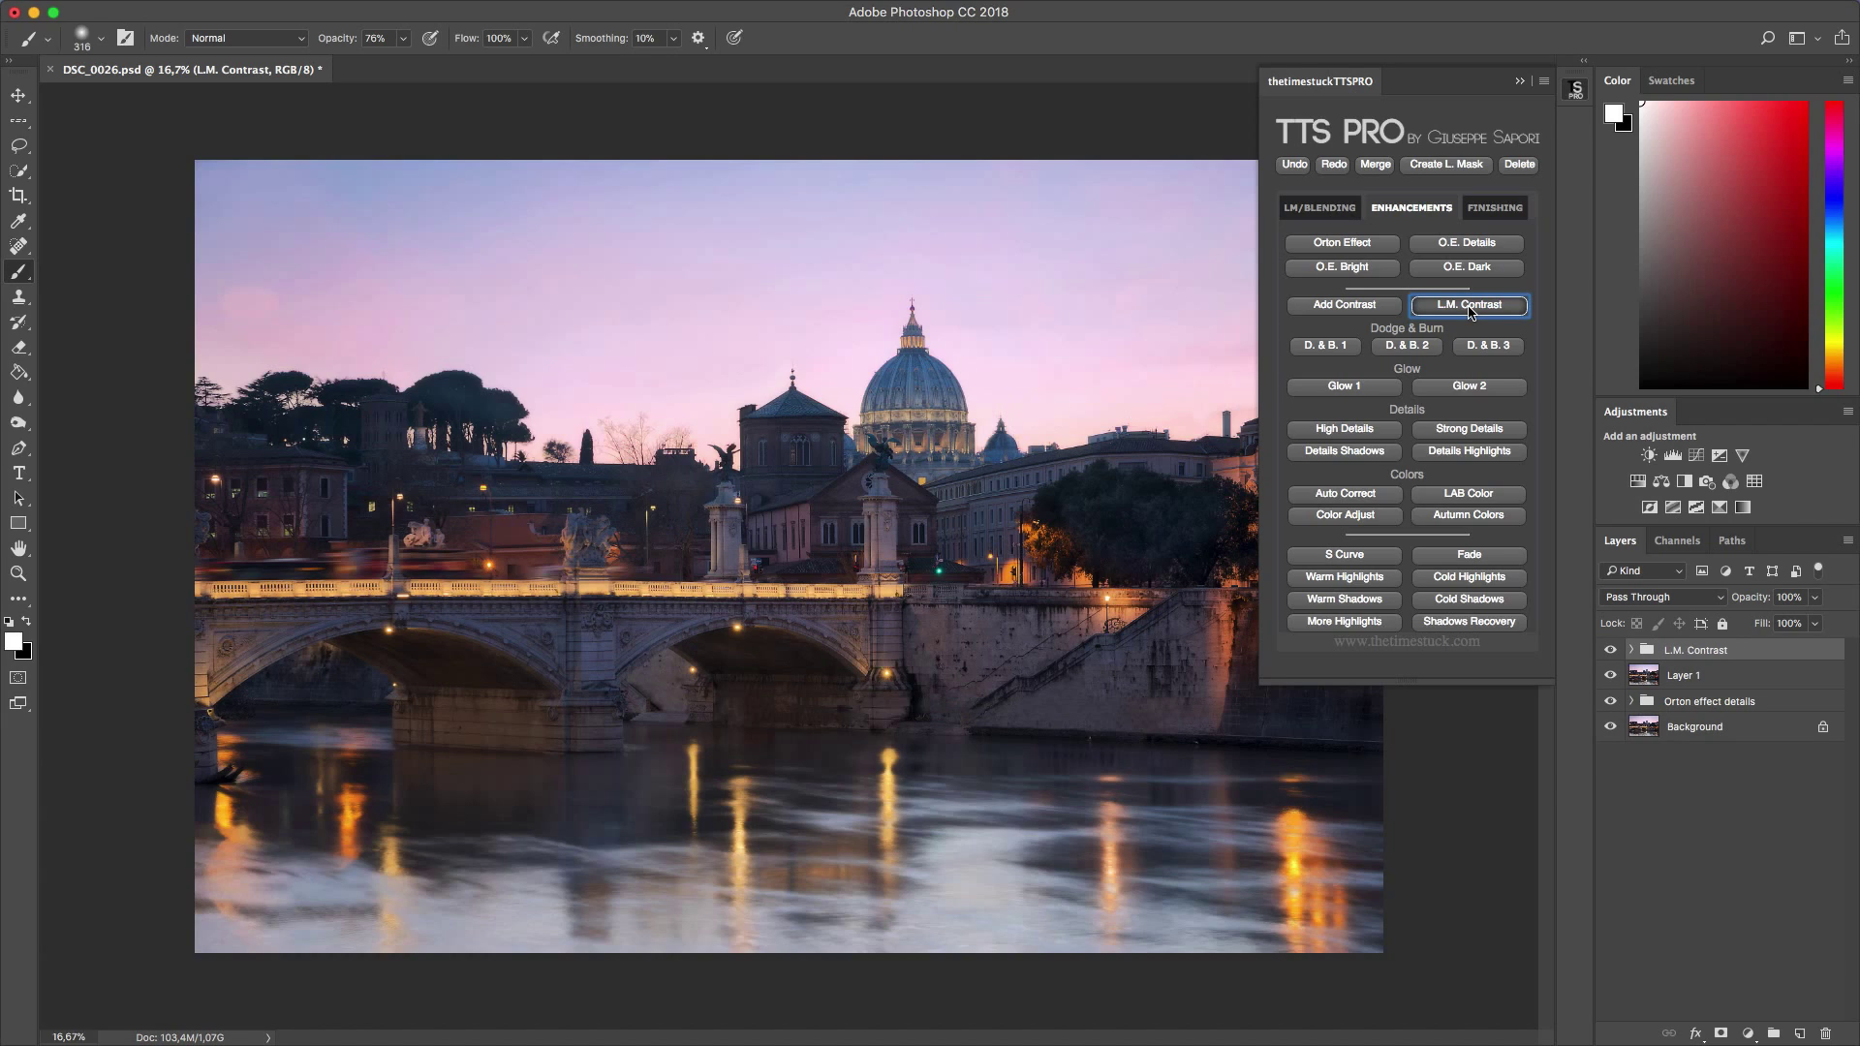
pyautogui.click(1631, 650)
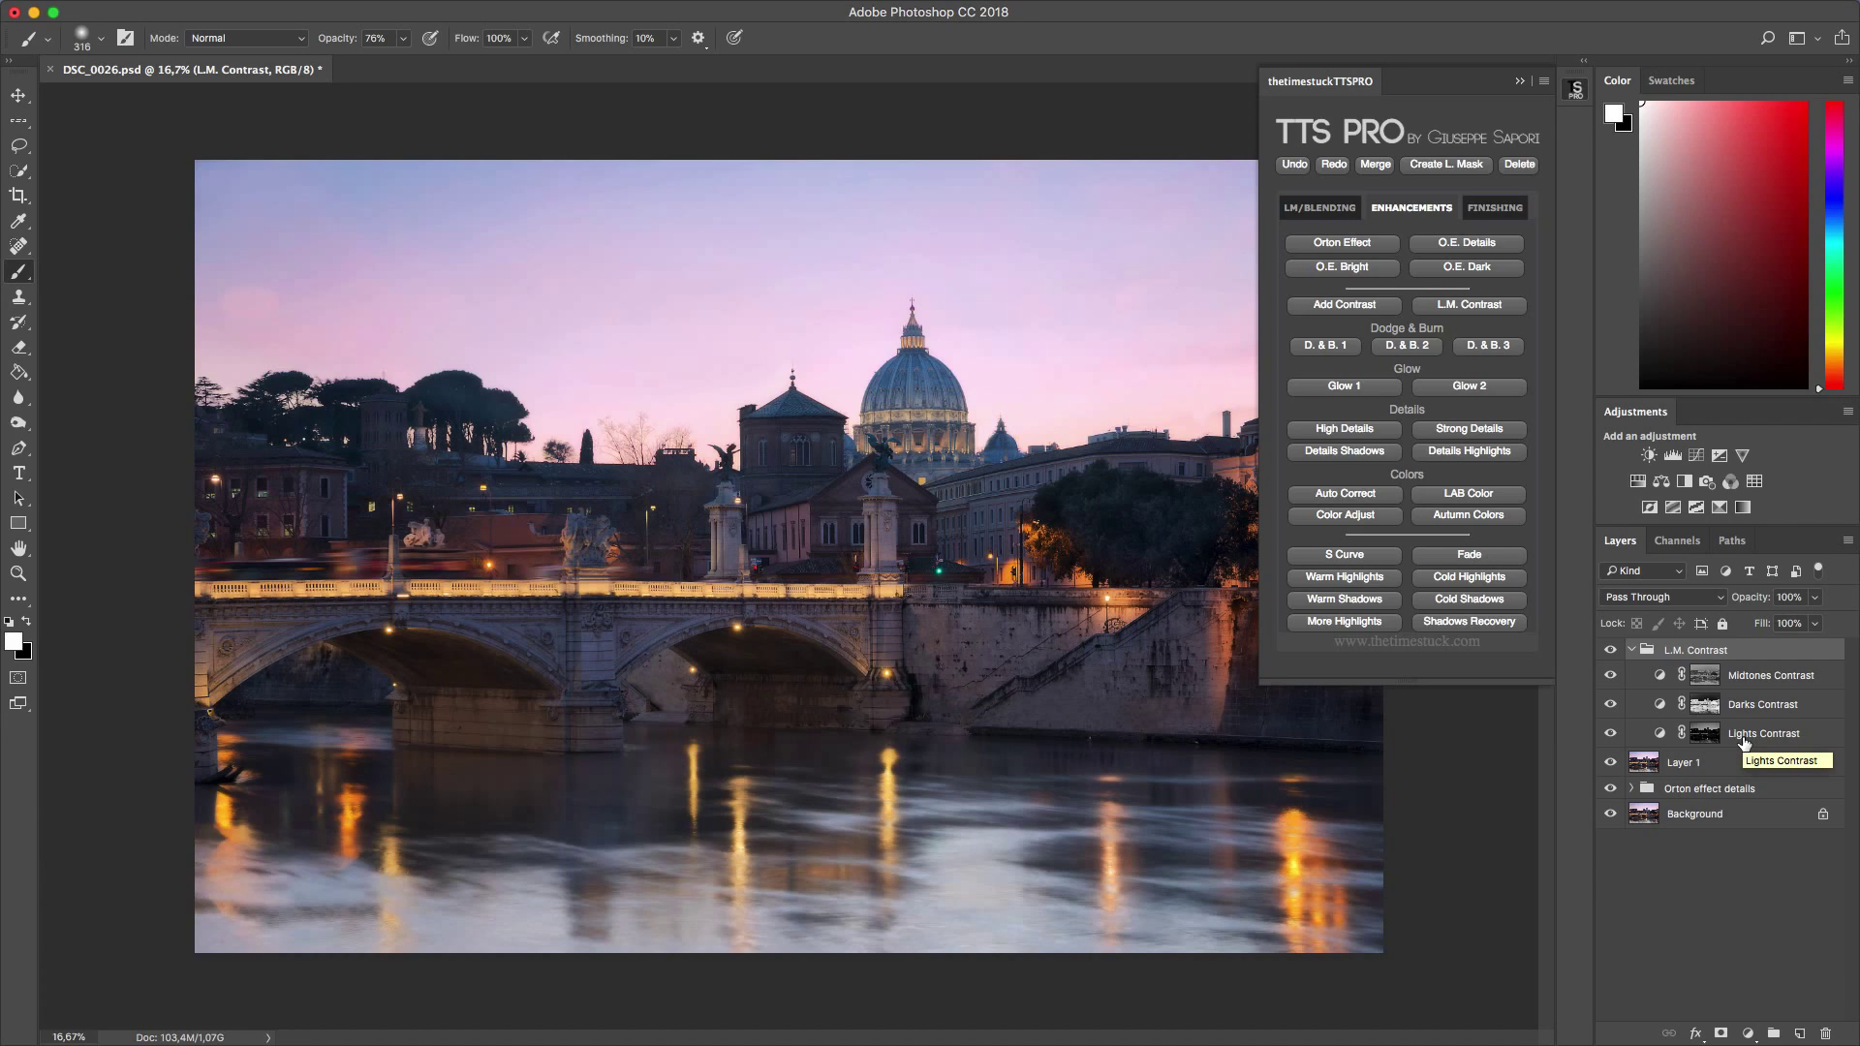
pyautogui.doubleClick(1660, 676)
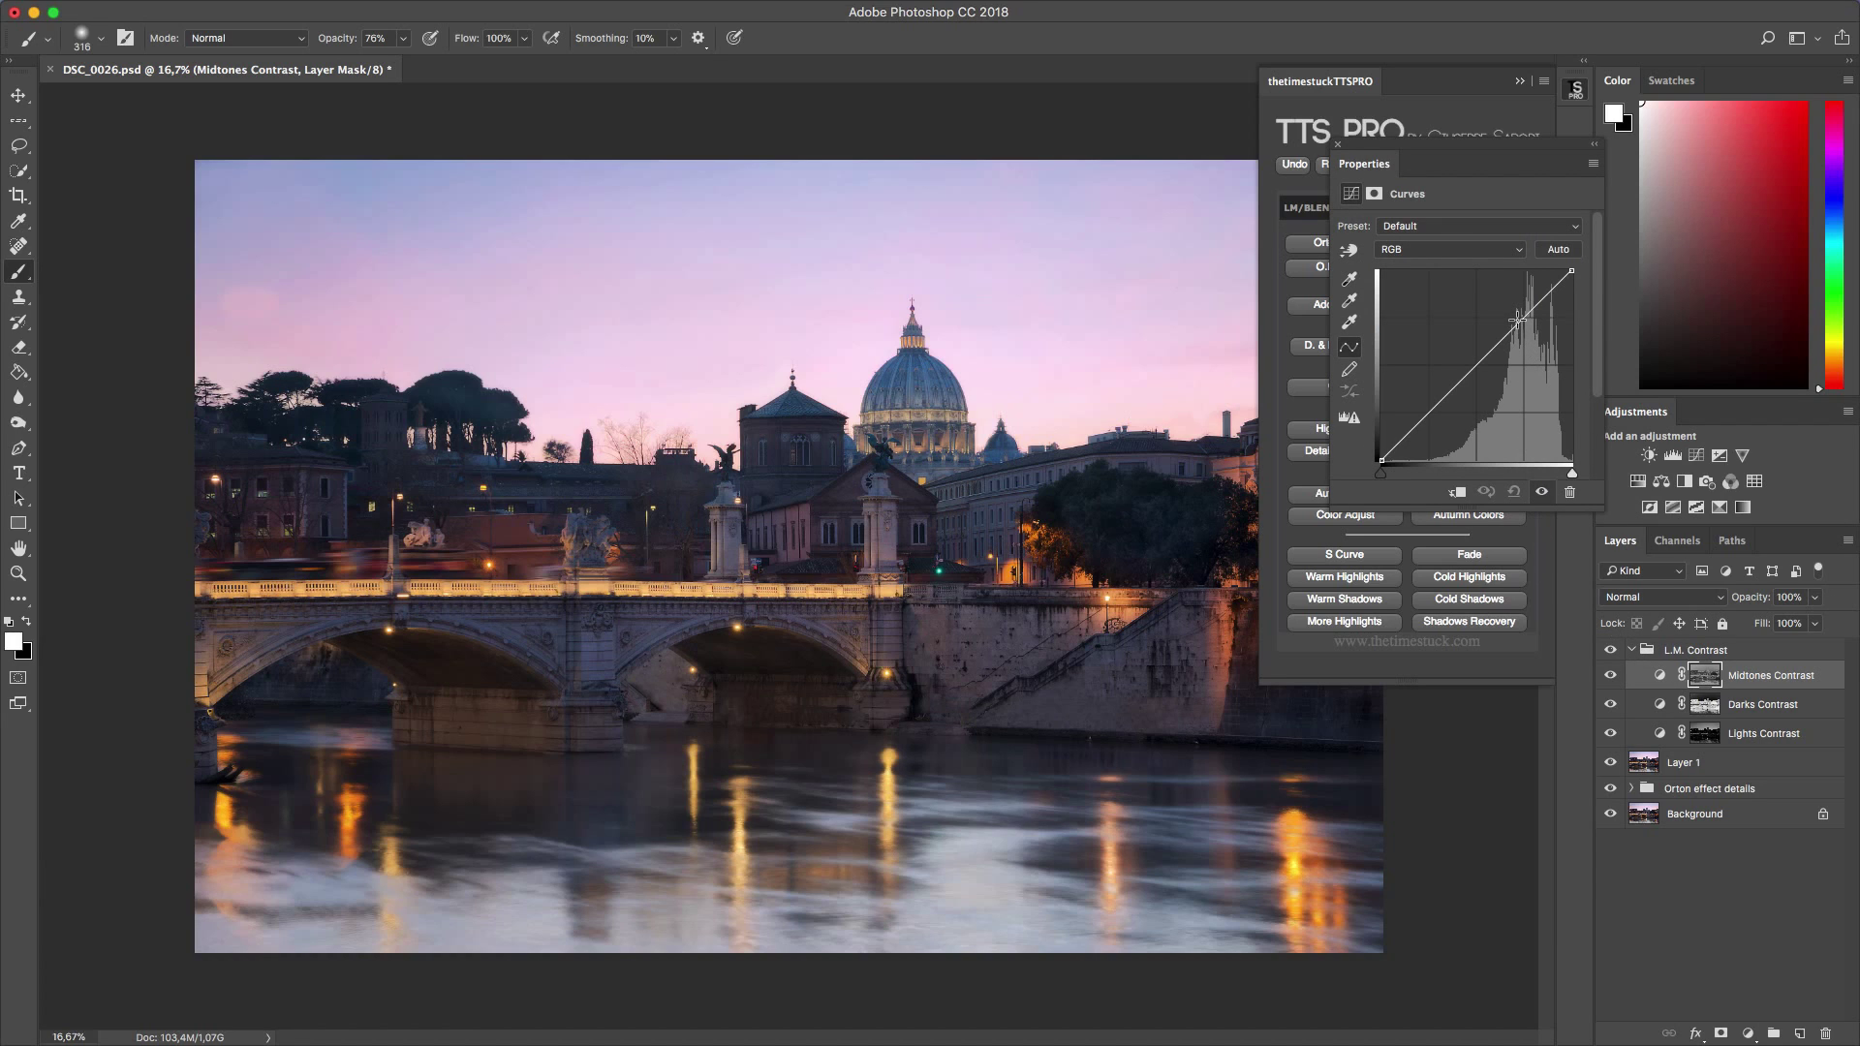
pyautogui.moveTo(1517, 320); pyautogui.dragTo(1515, 312)
pyautogui.moveTo(1421, 416); pyautogui.dragTo(1421, 431)
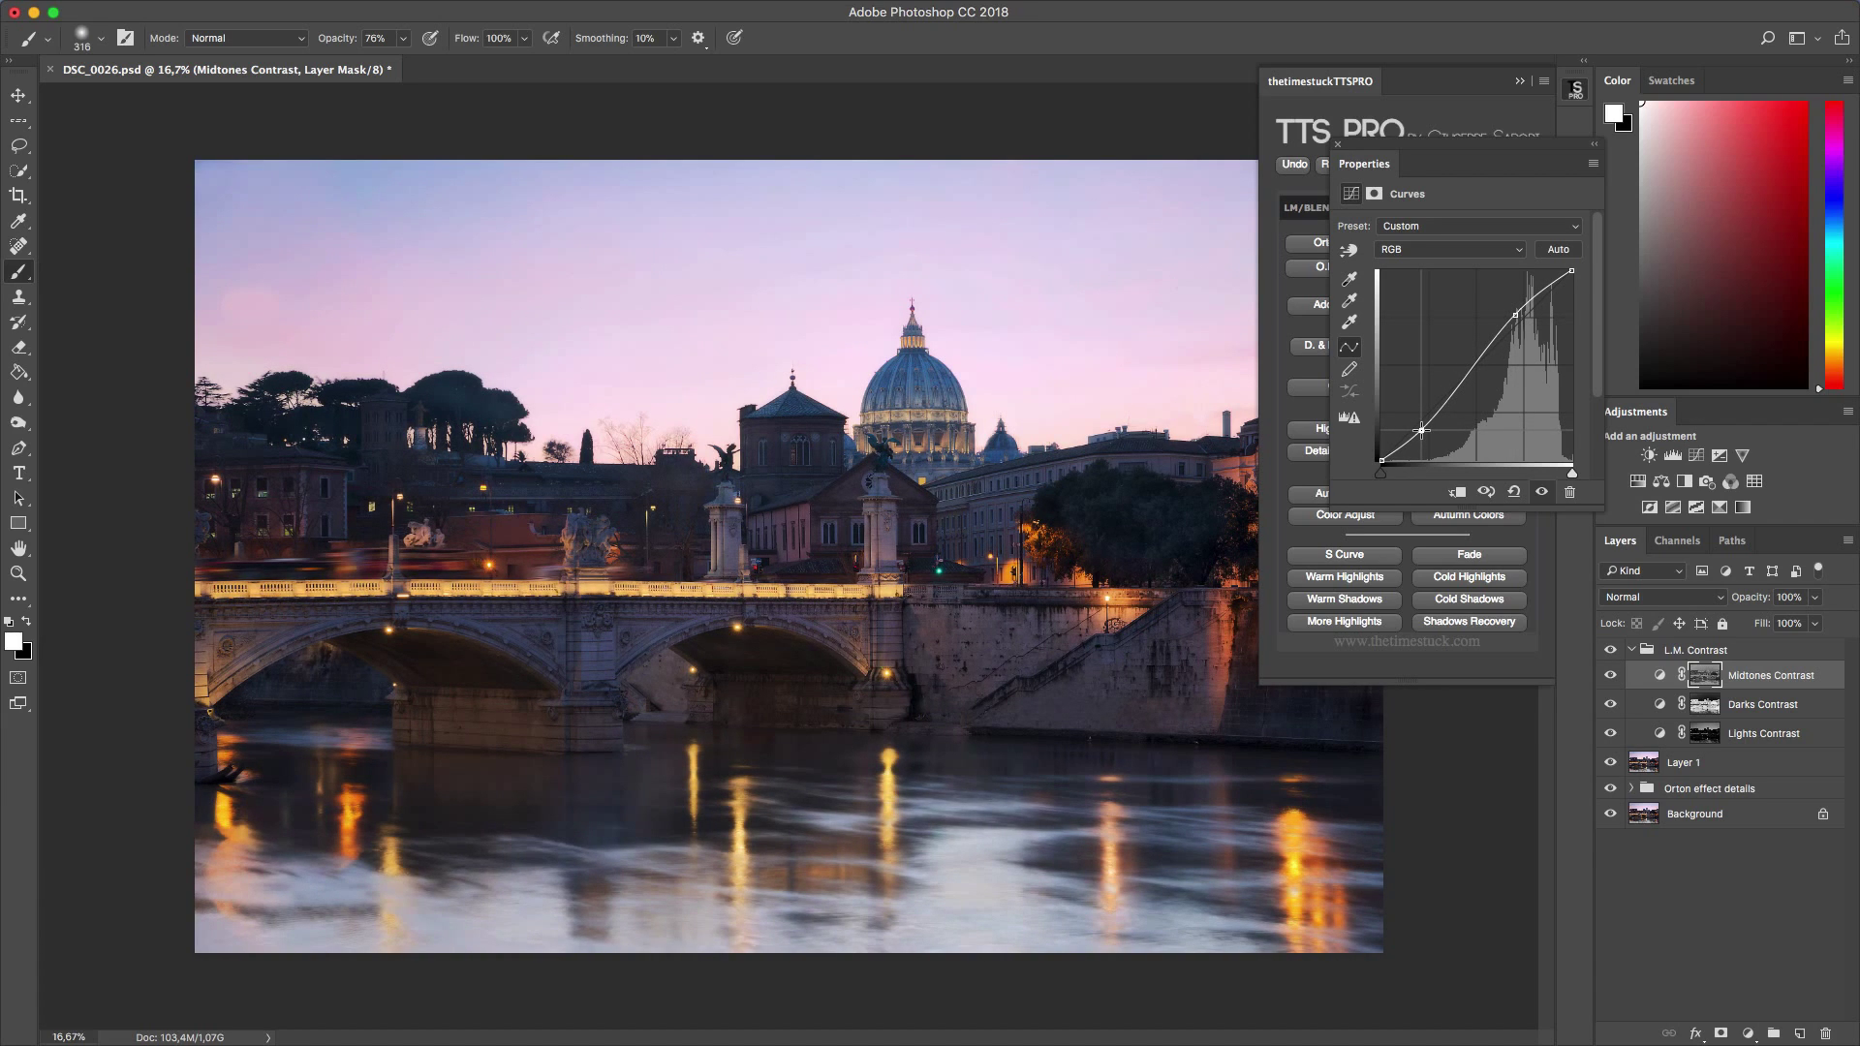
# - Brighten the Darks Contrast curve slightly and bend the Lights Contrast curve downward
pyautogui.click(1660, 706)
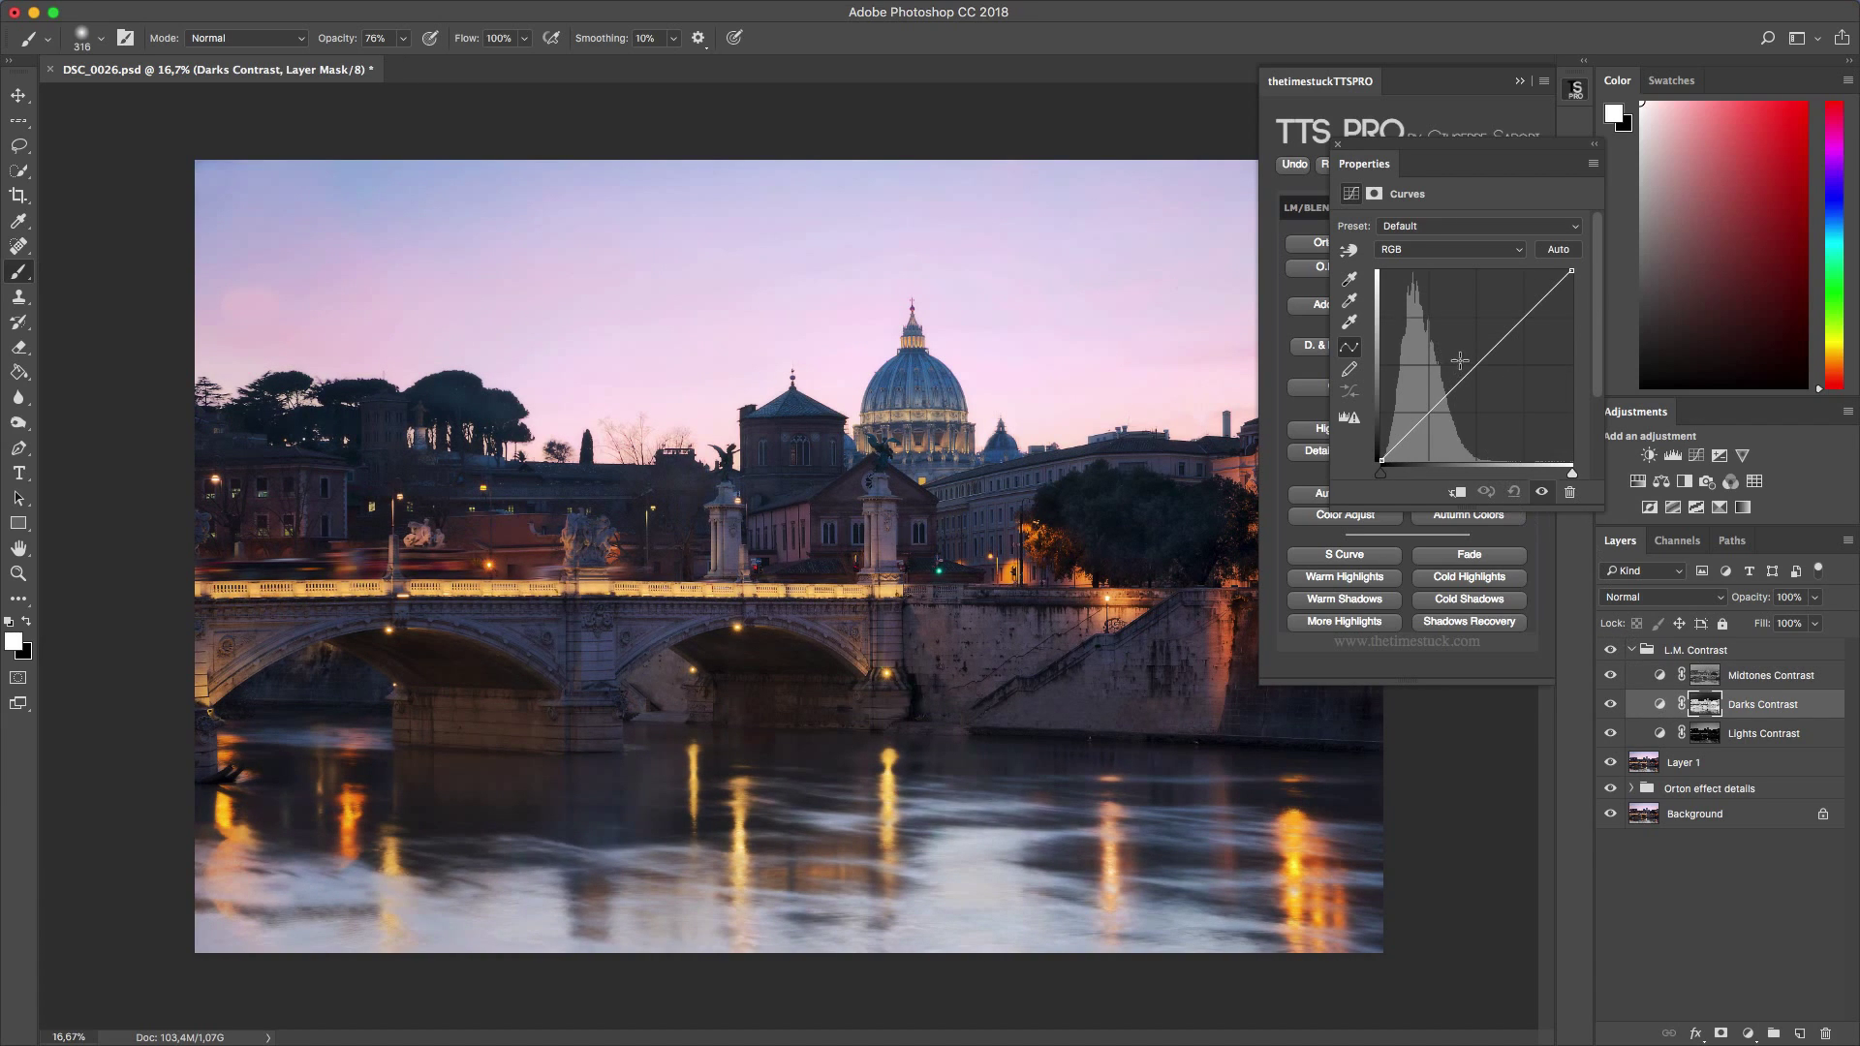
pyautogui.moveTo(1464, 362); pyautogui.dragTo(1464, 363)
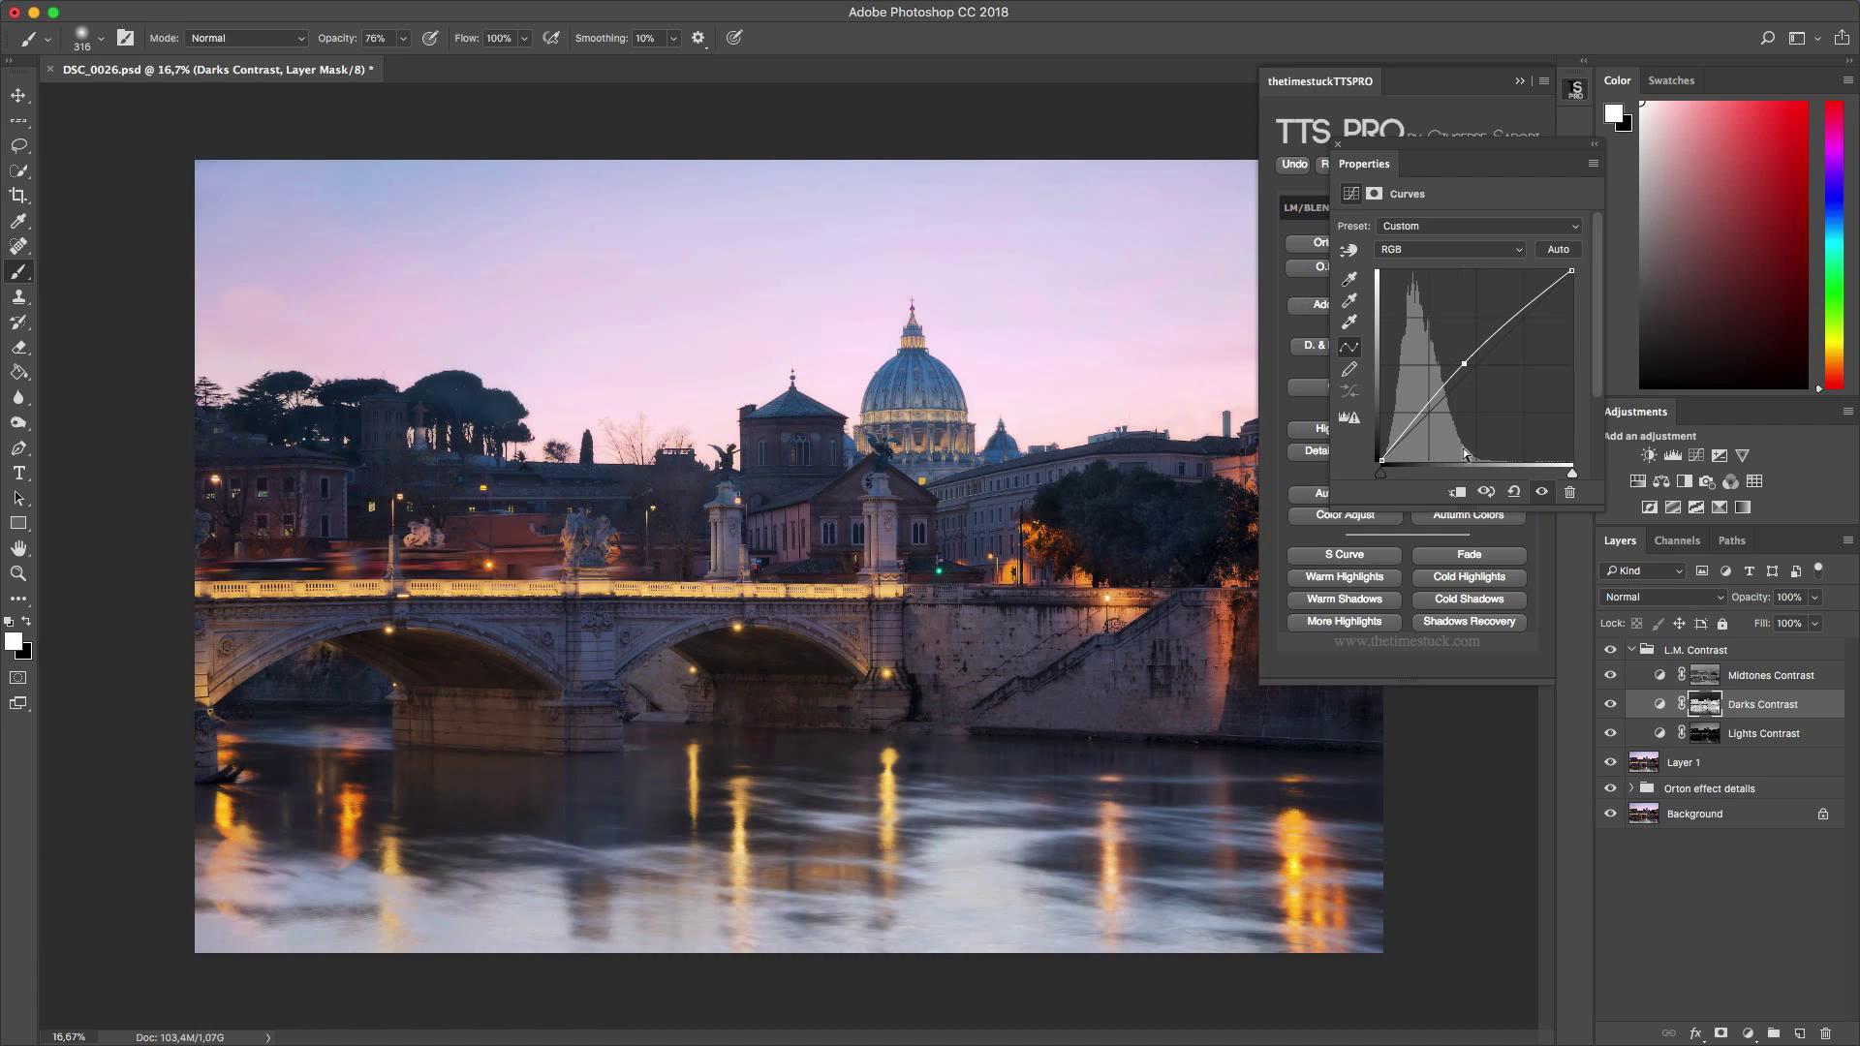
pyautogui.click(1659, 734)
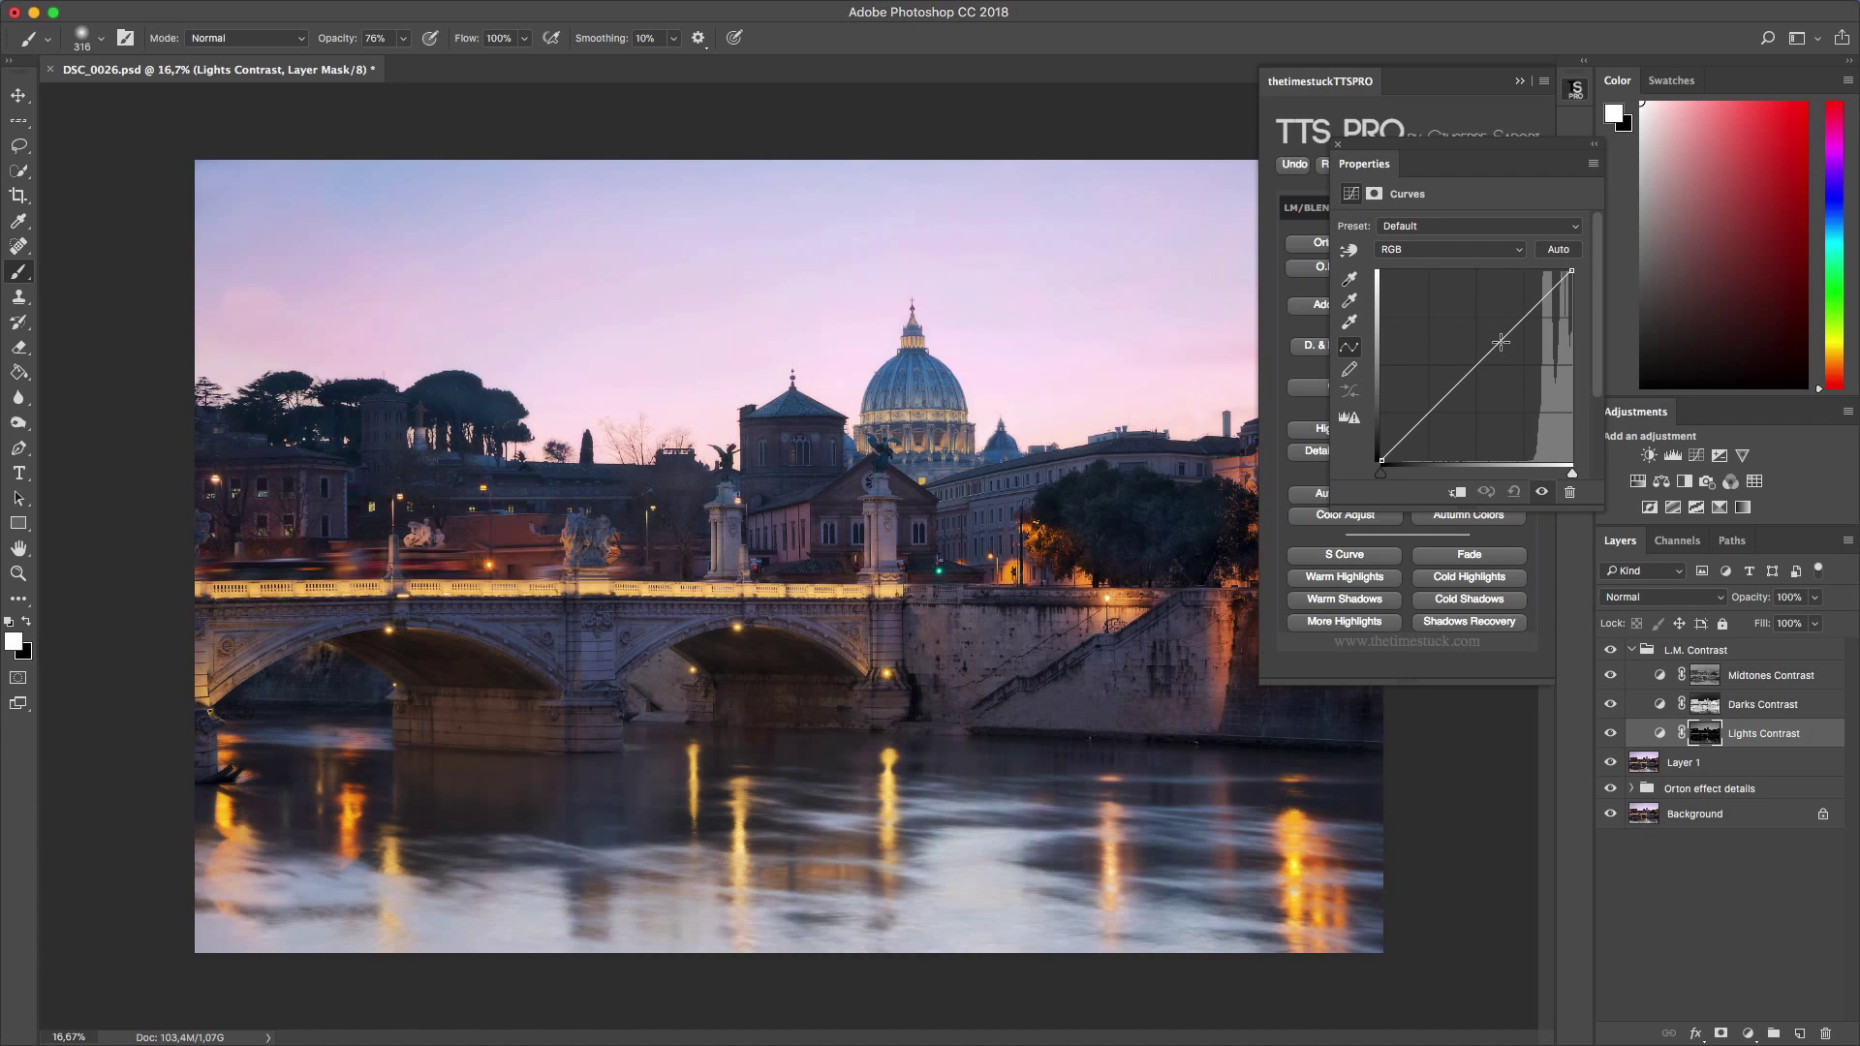
pyautogui.moveTo(1499, 340)
pyautogui.mouseDown()
pyautogui.moveTo(1508, 382)
pyautogui.moveTo(1506, 334)
pyautogui.moveTo(1502, 352)
pyautogui.mouseUp()
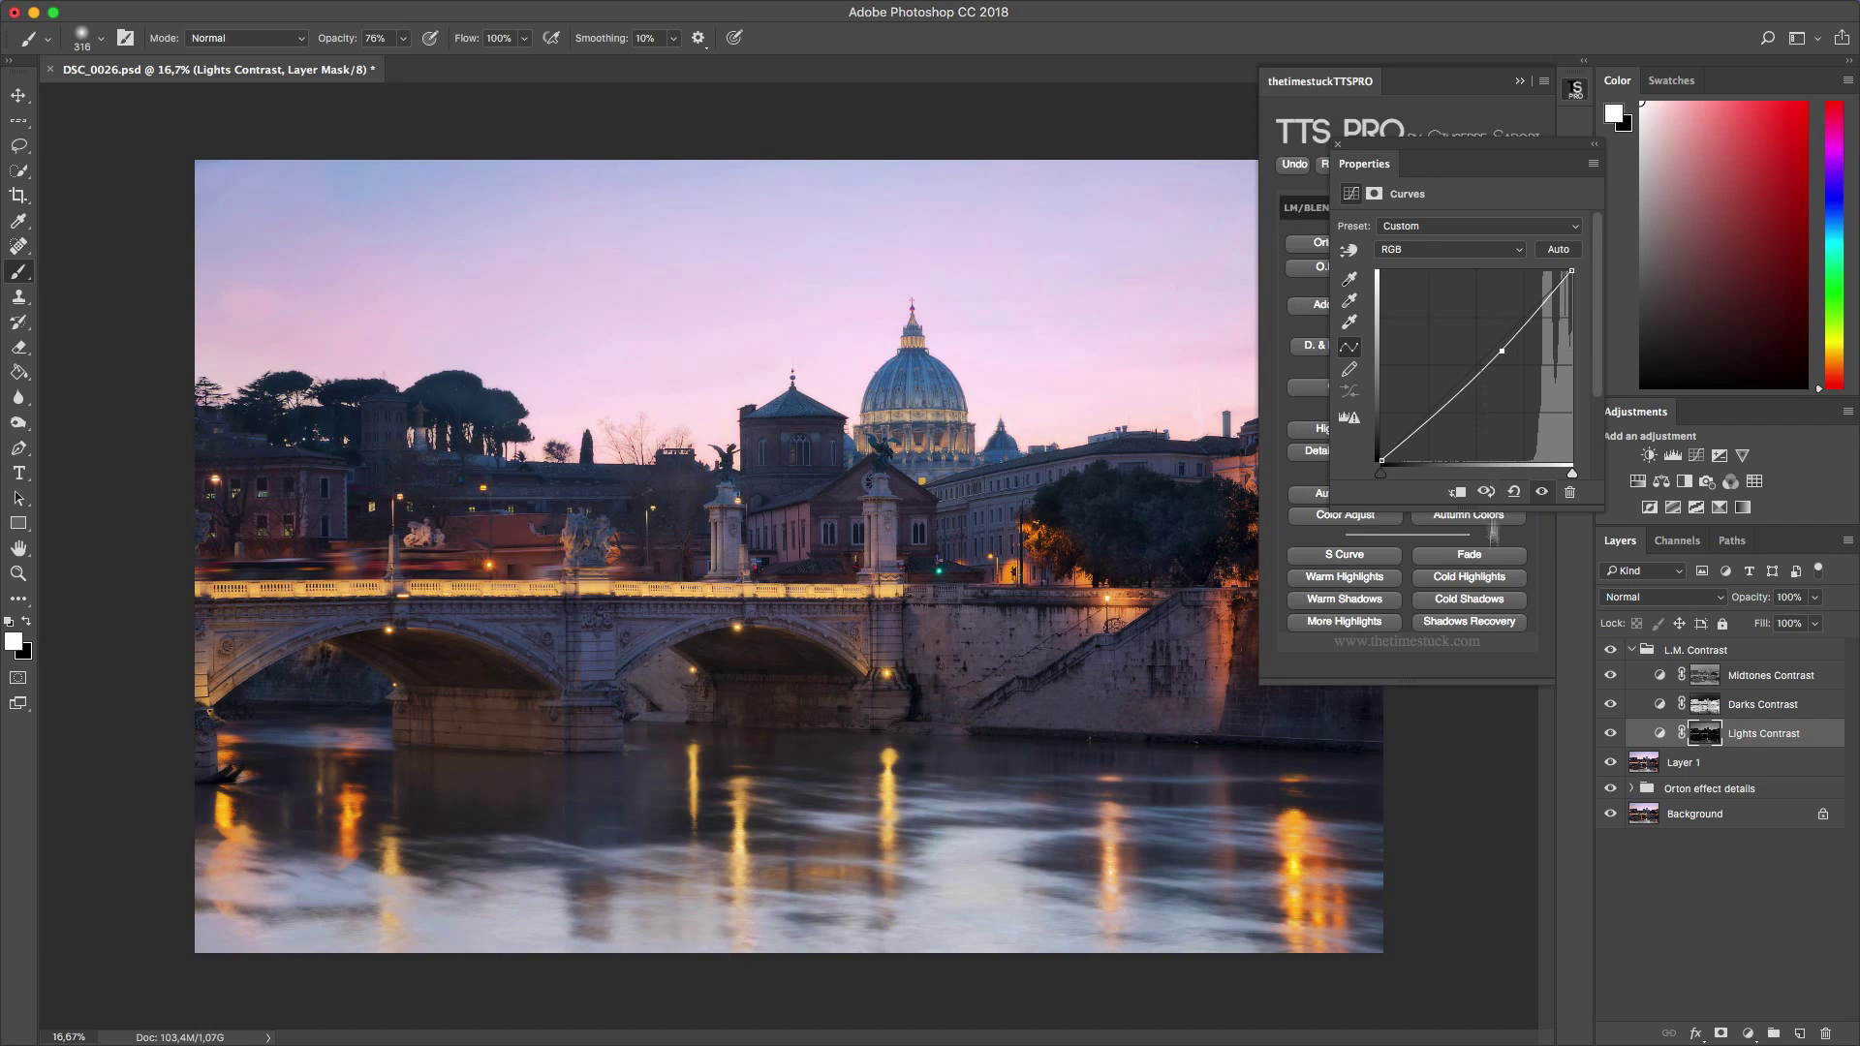
# - Lower the Midtones Contrast layer opacity to 70%
pyautogui.click(1660, 675)
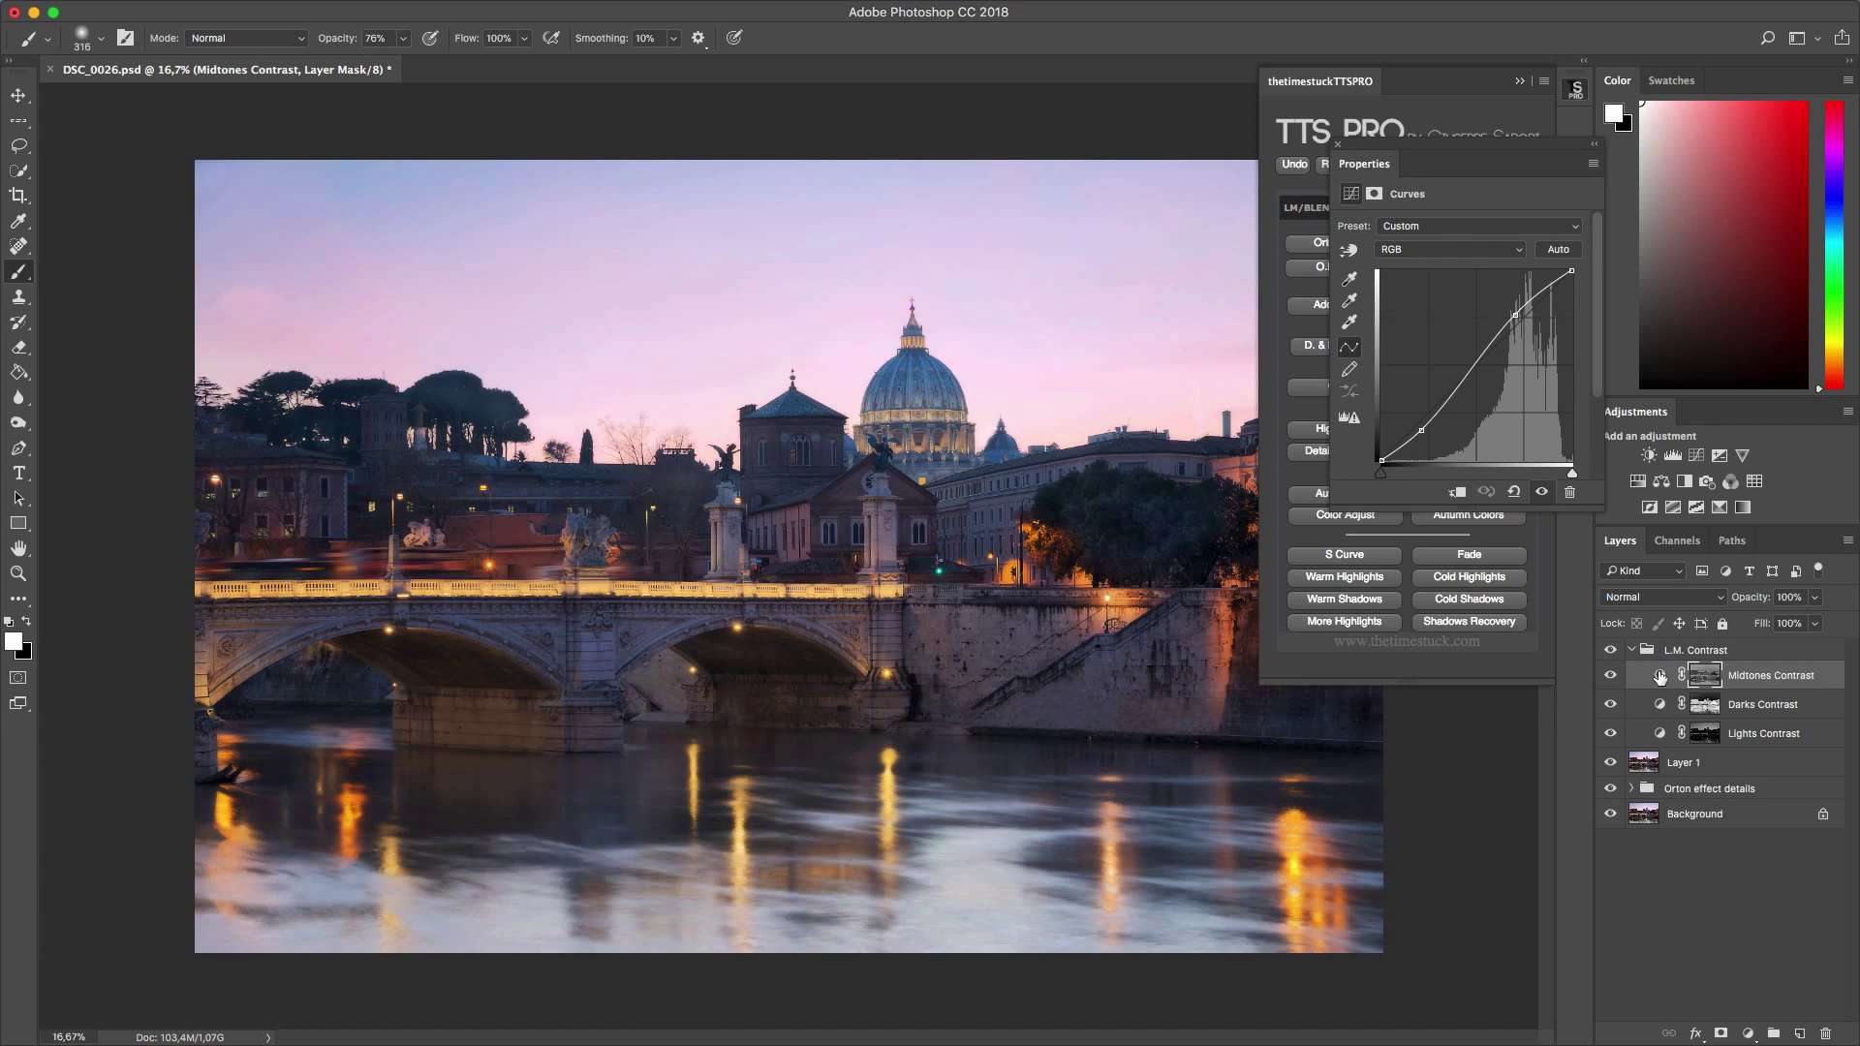
pyautogui.click(1815, 597)
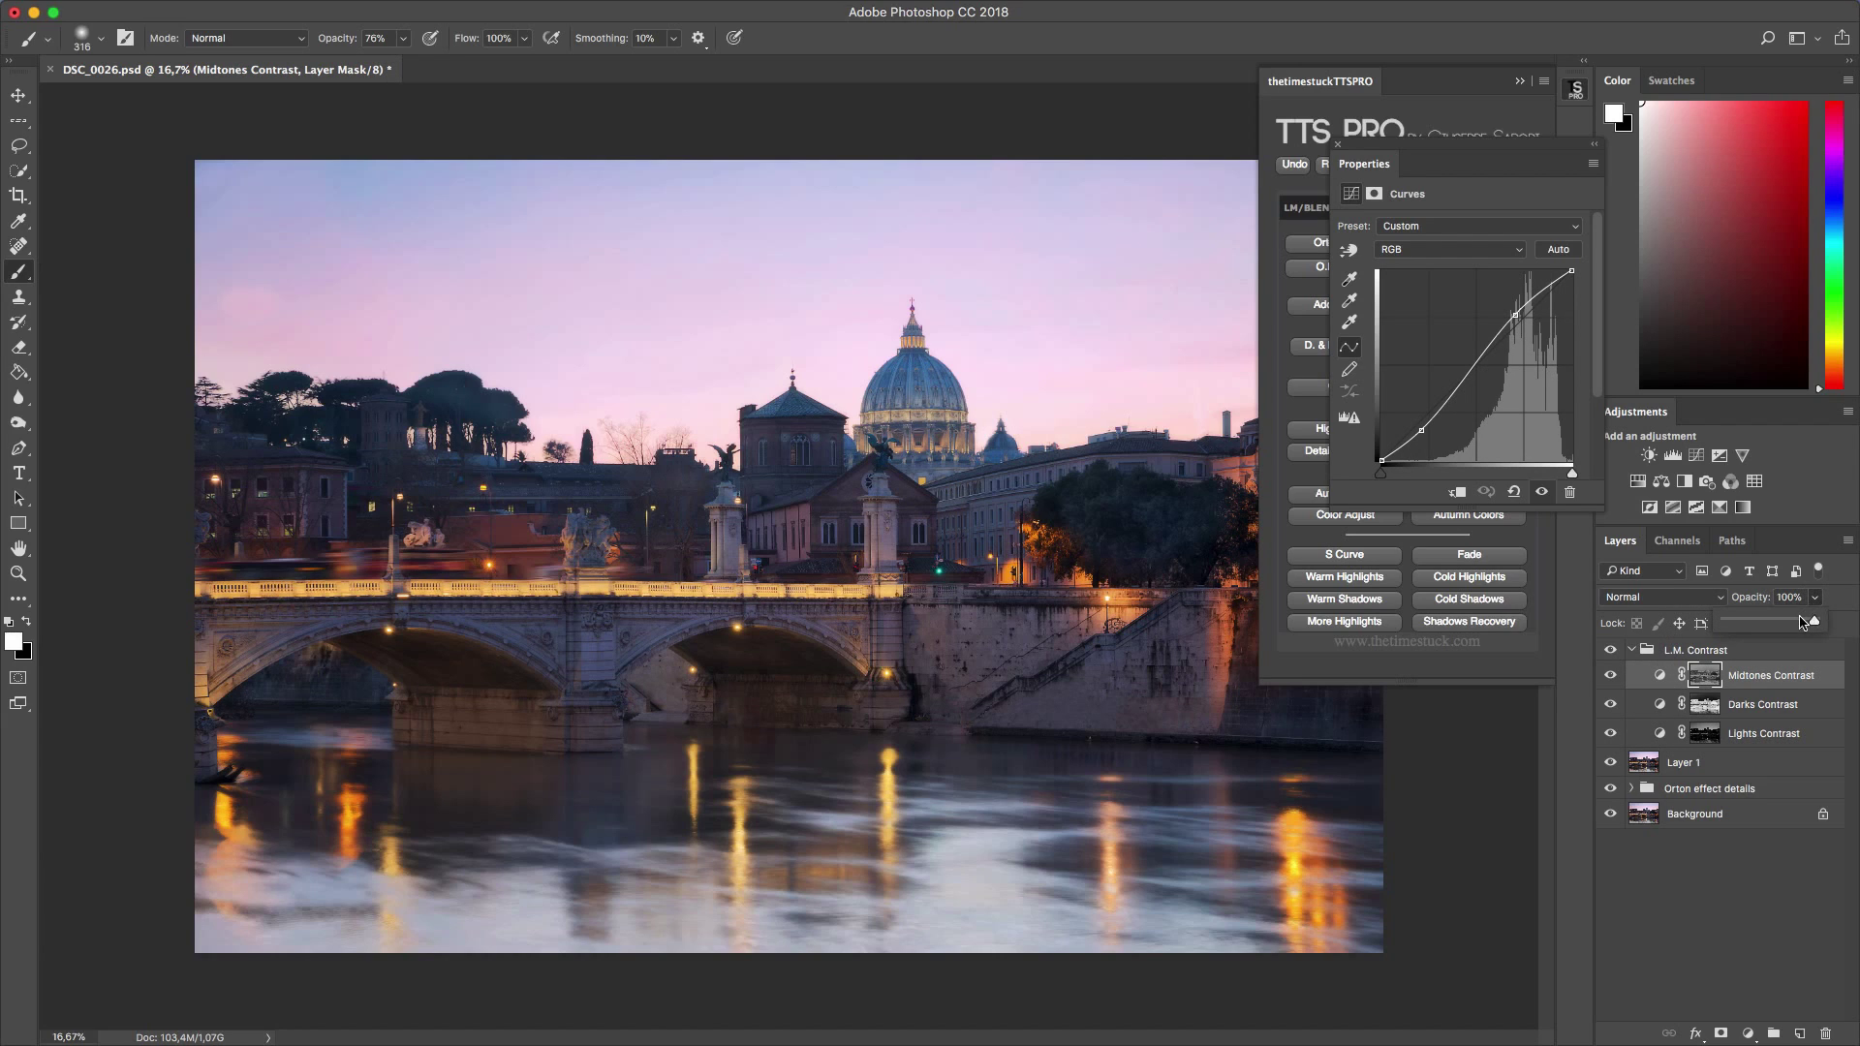
pyautogui.moveTo(1800, 622); pyautogui.dragTo(1787, 622)
pyautogui.click(1804, 513)
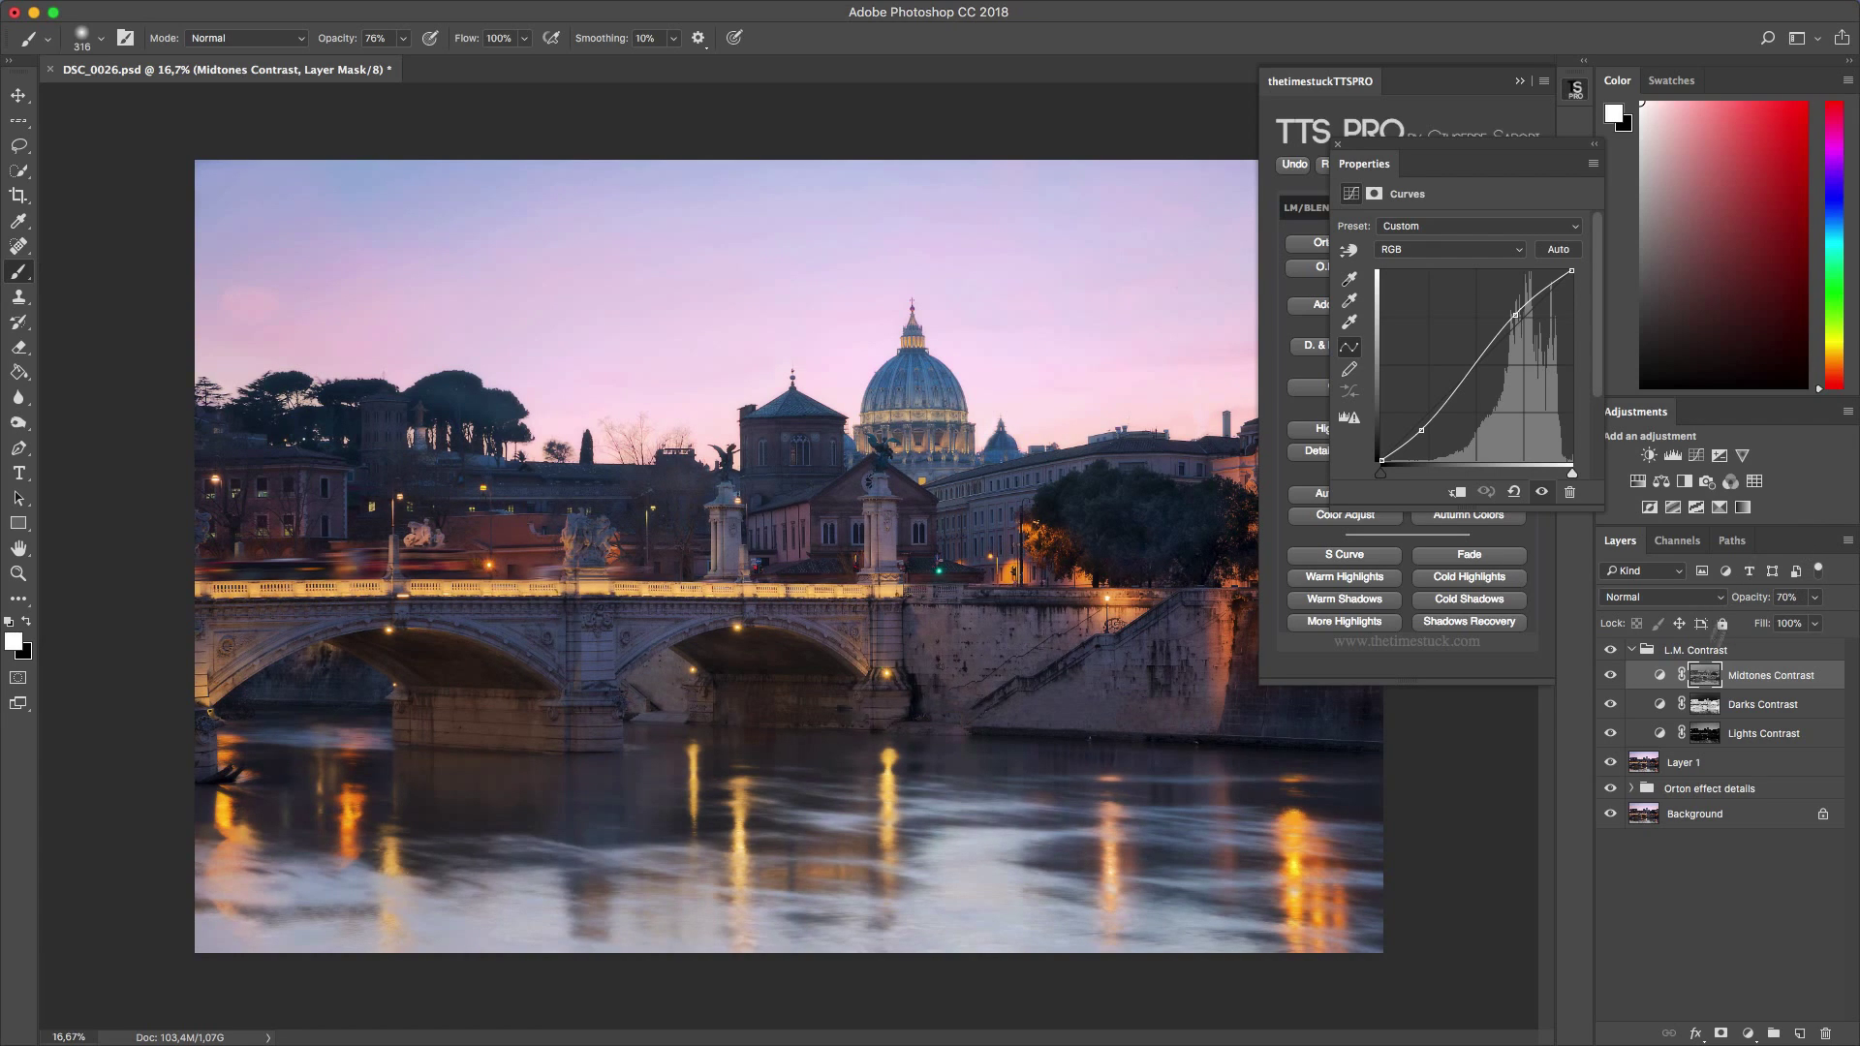
pyautogui.click(1593, 163)
# - Select the L.M. Contrast group and stamp all visible layers into new Layer 2
pyautogui.click(1376, 399)
pyautogui.click(1676, 651)
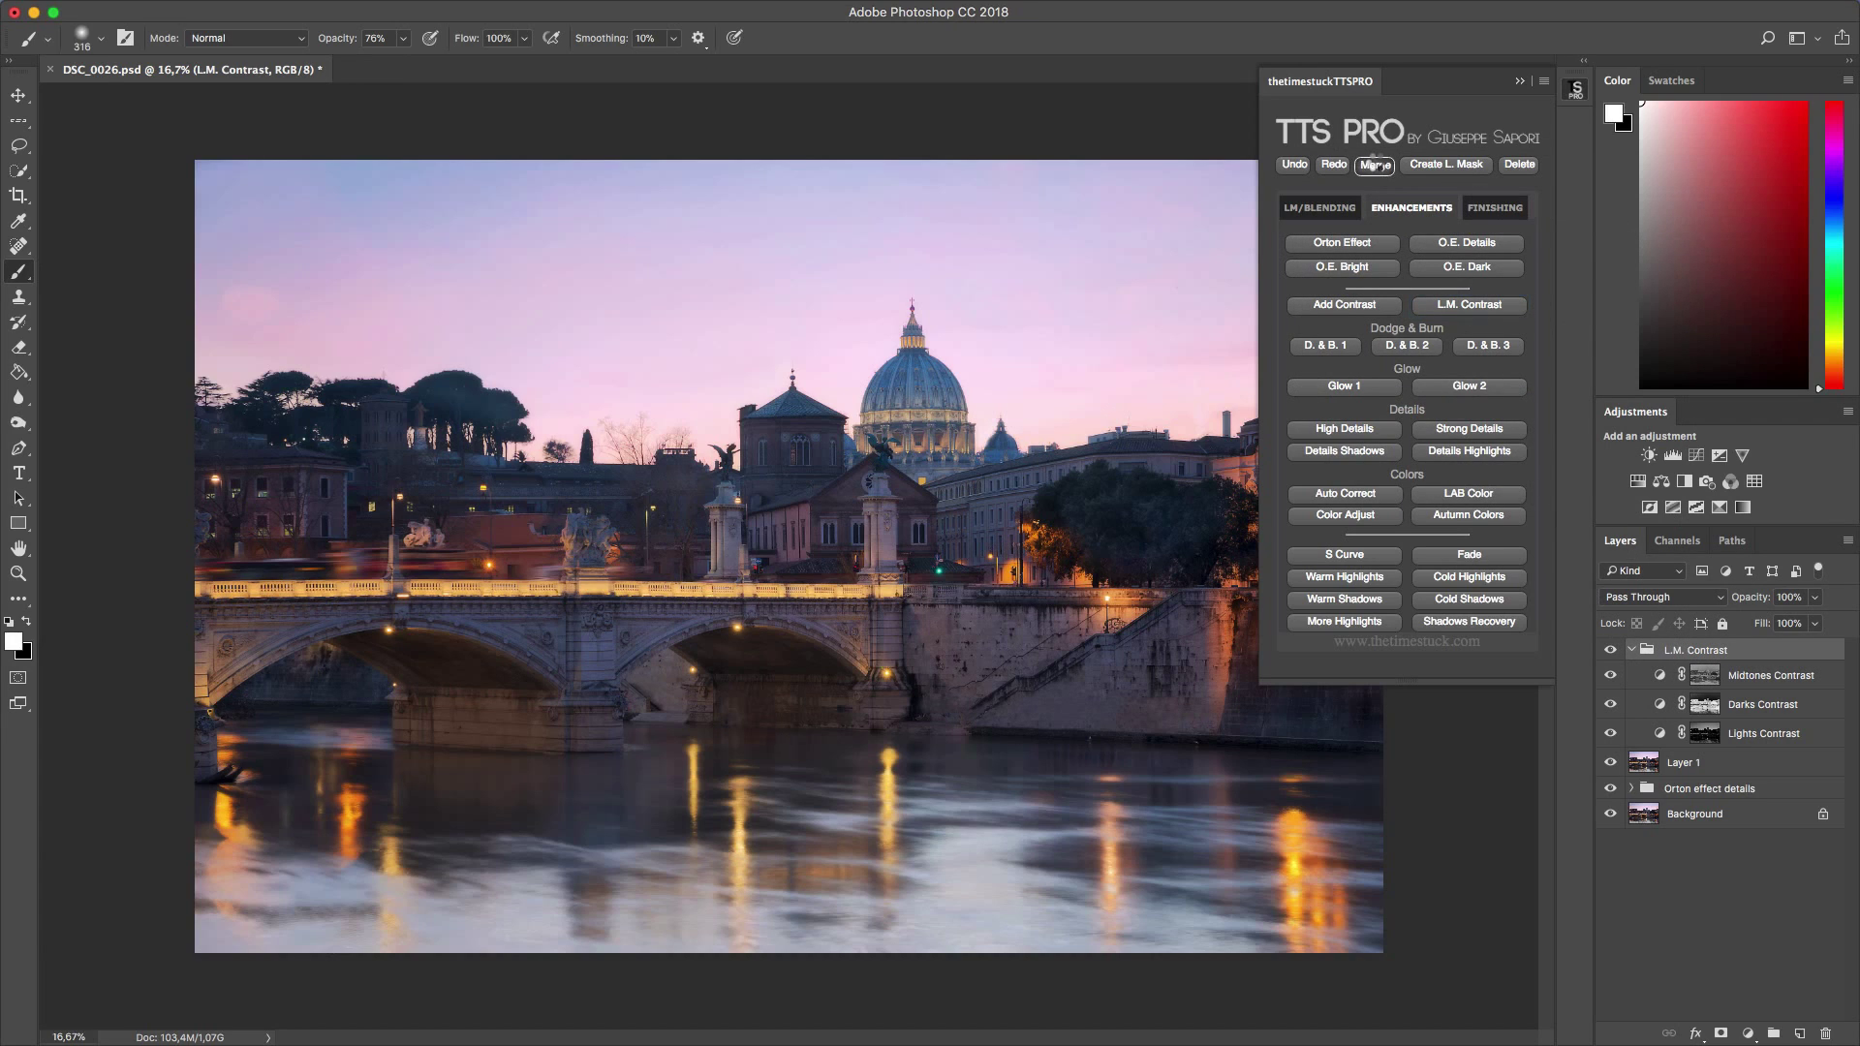
pyautogui.click(1375, 165)
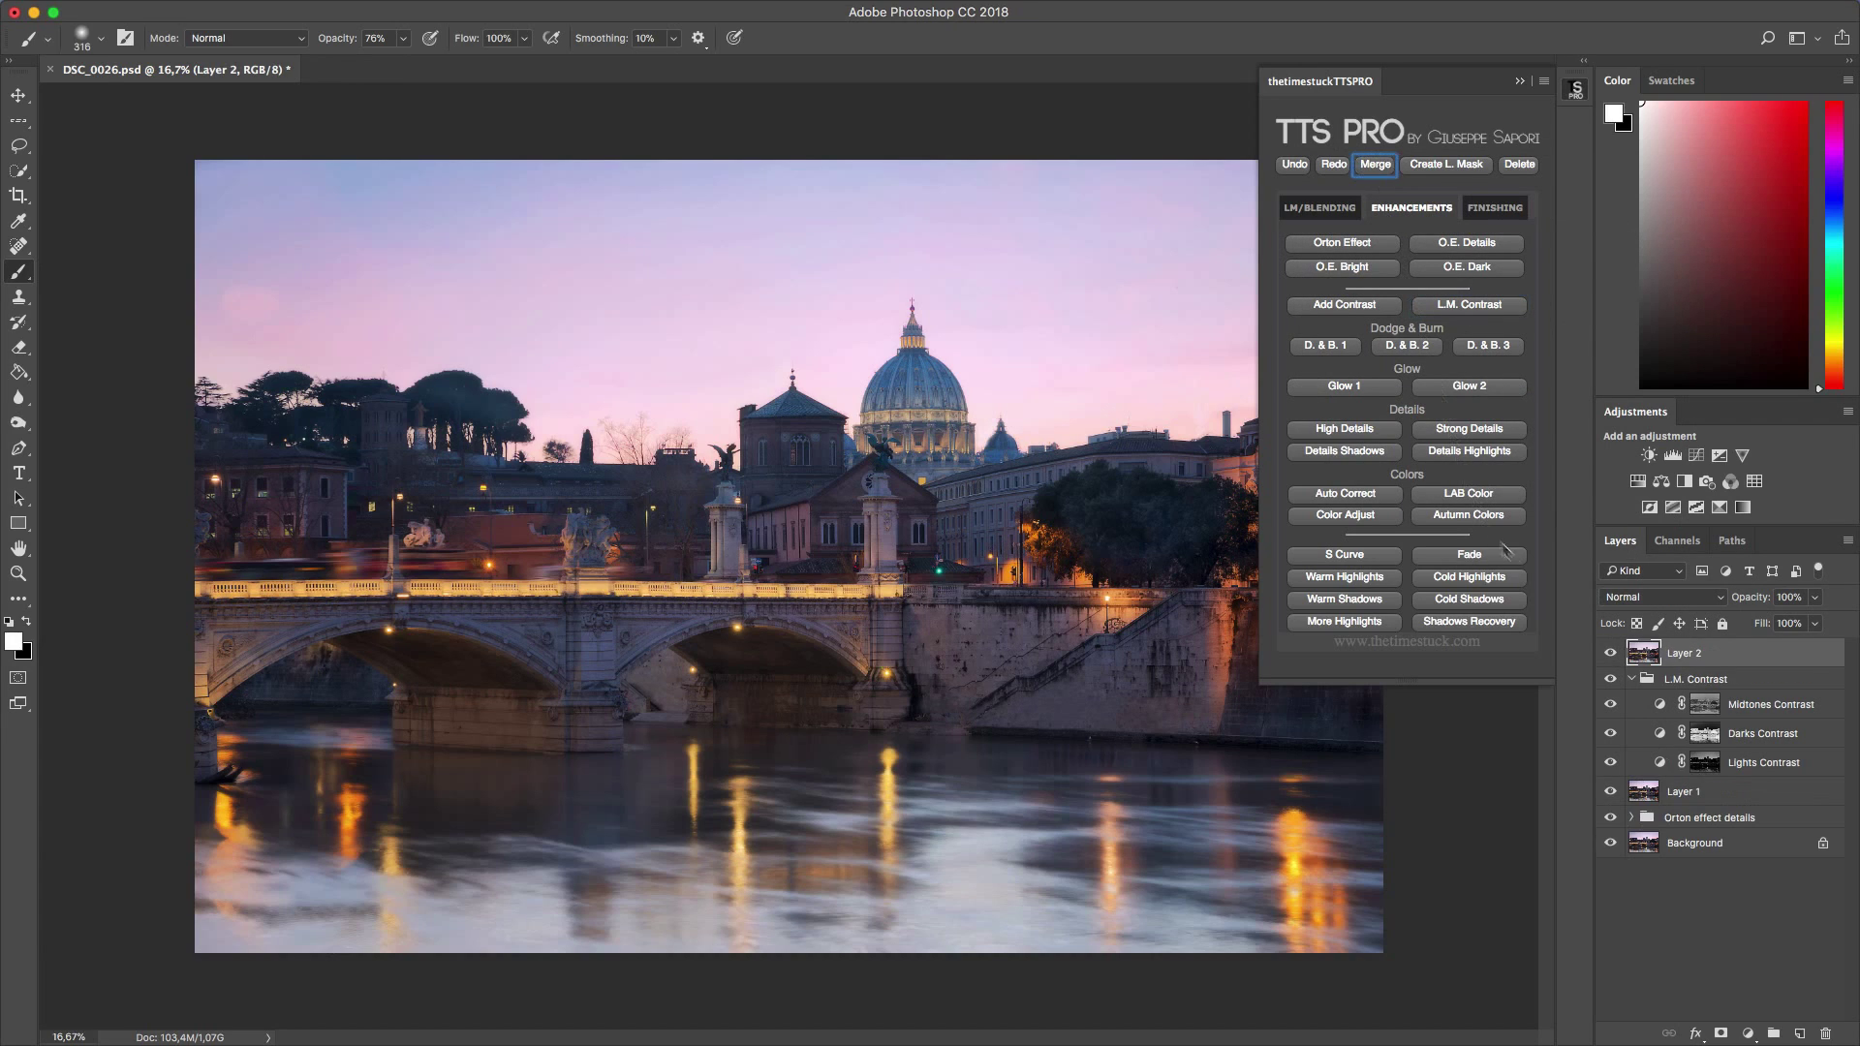
# - Toggle Layer 2 visibility to compare it against the L.M. Contrast group
pyautogui.click(1610, 654)
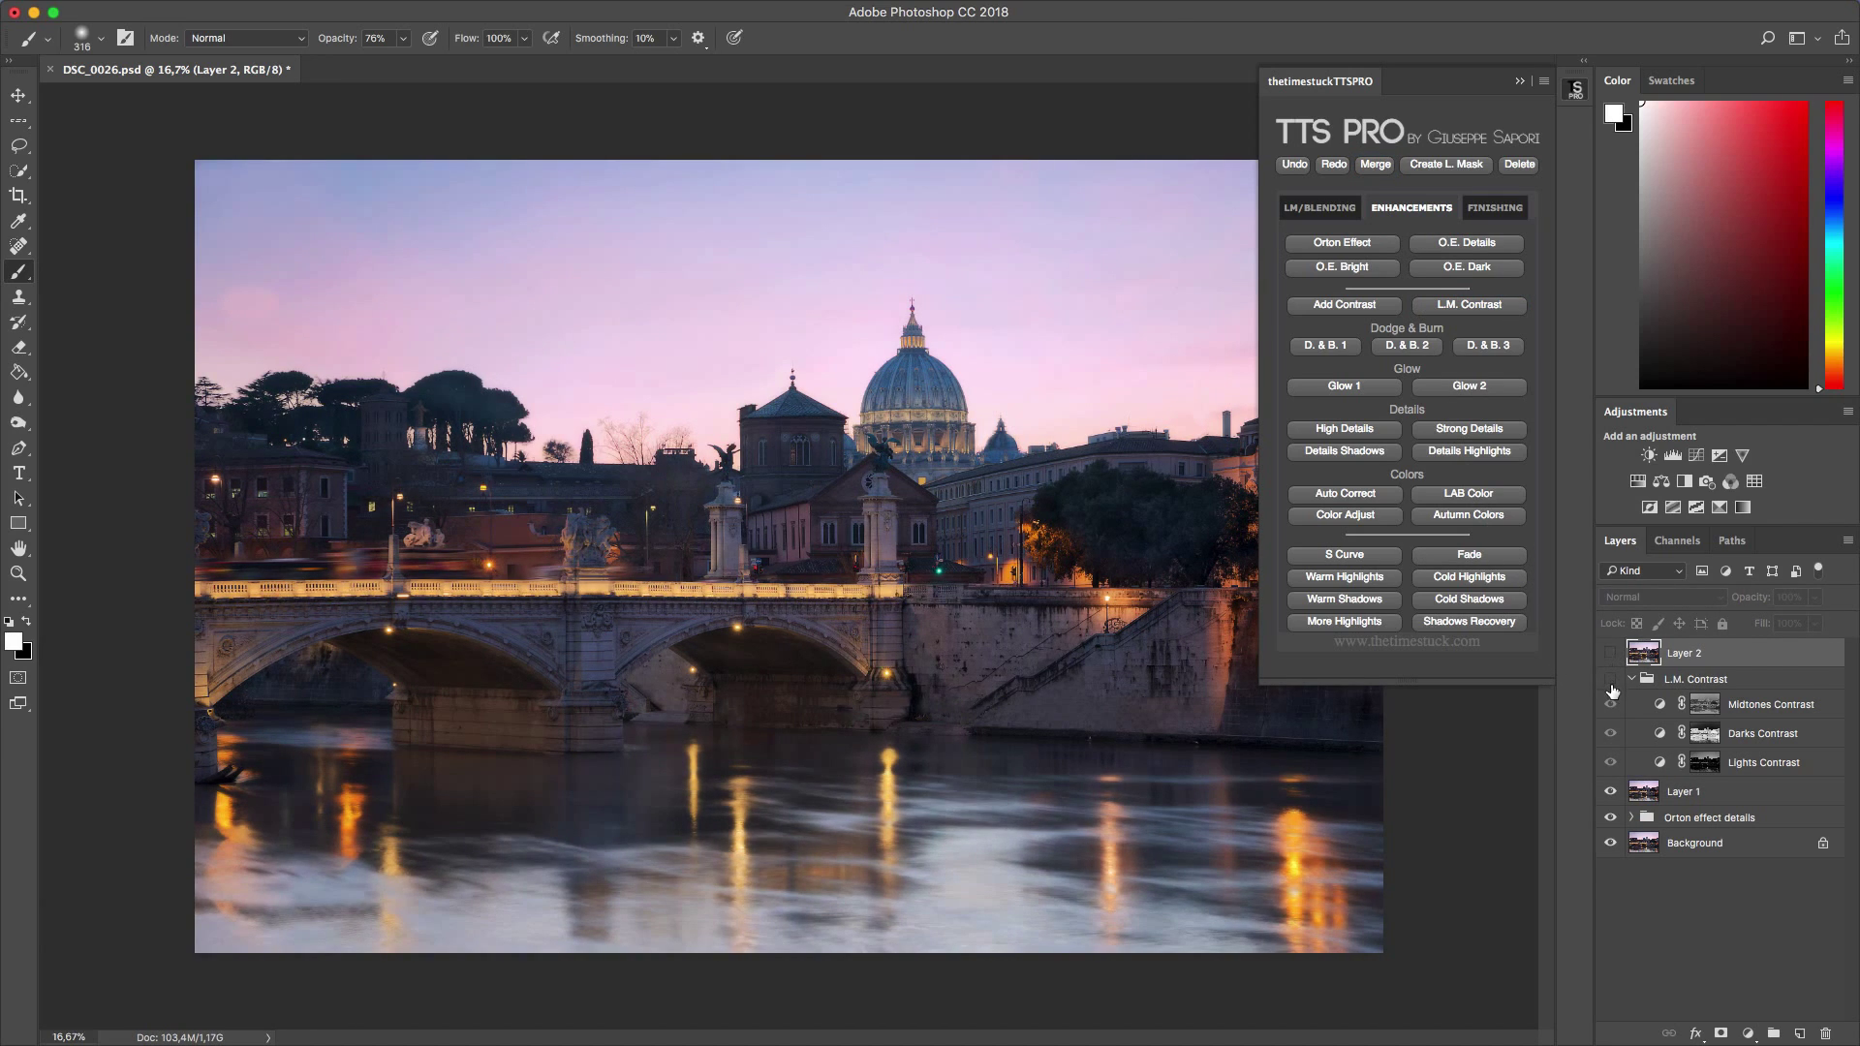
pyautogui.click(1611, 681)
pyautogui.click(1608, 654)
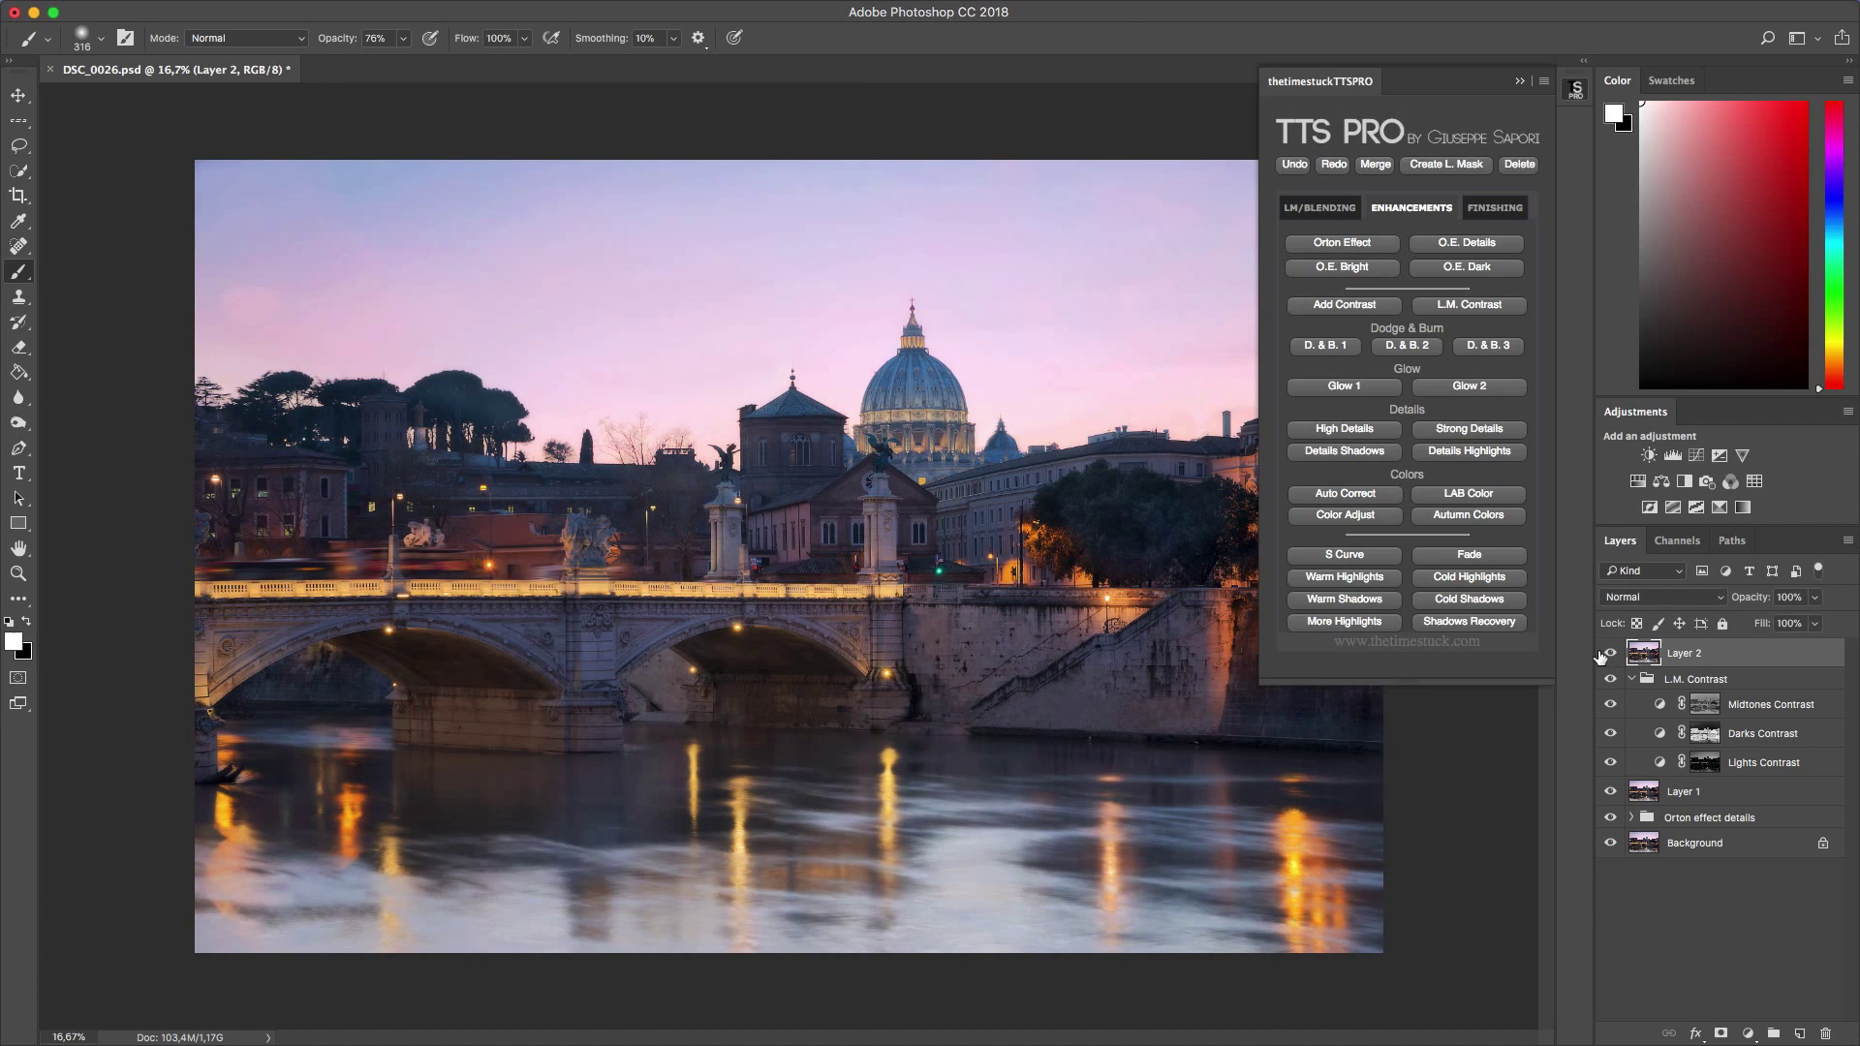
# - Add a Details Highlights layer using a High Pass radius of 4.0 pixels
pyautogui.click(1463, 459)
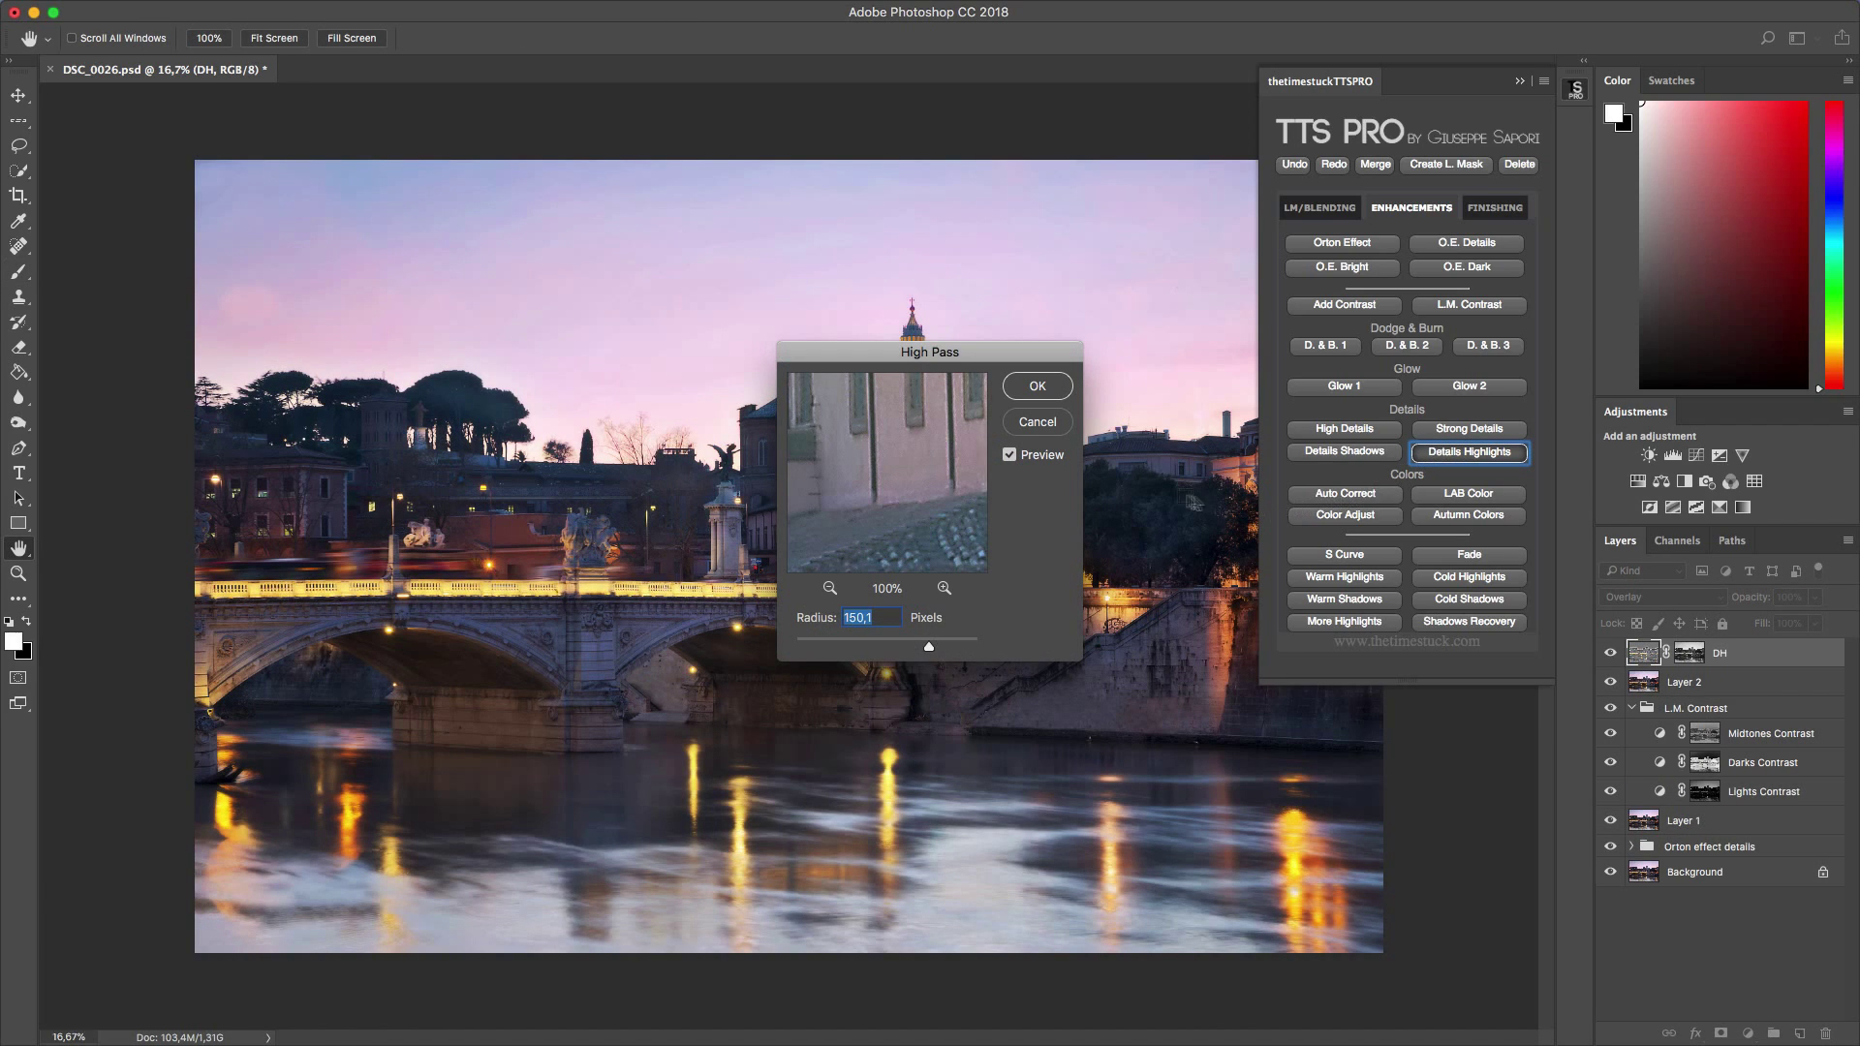
pyautogui.moveTo(988, 357); pyautogui.dragTo(987, 337)
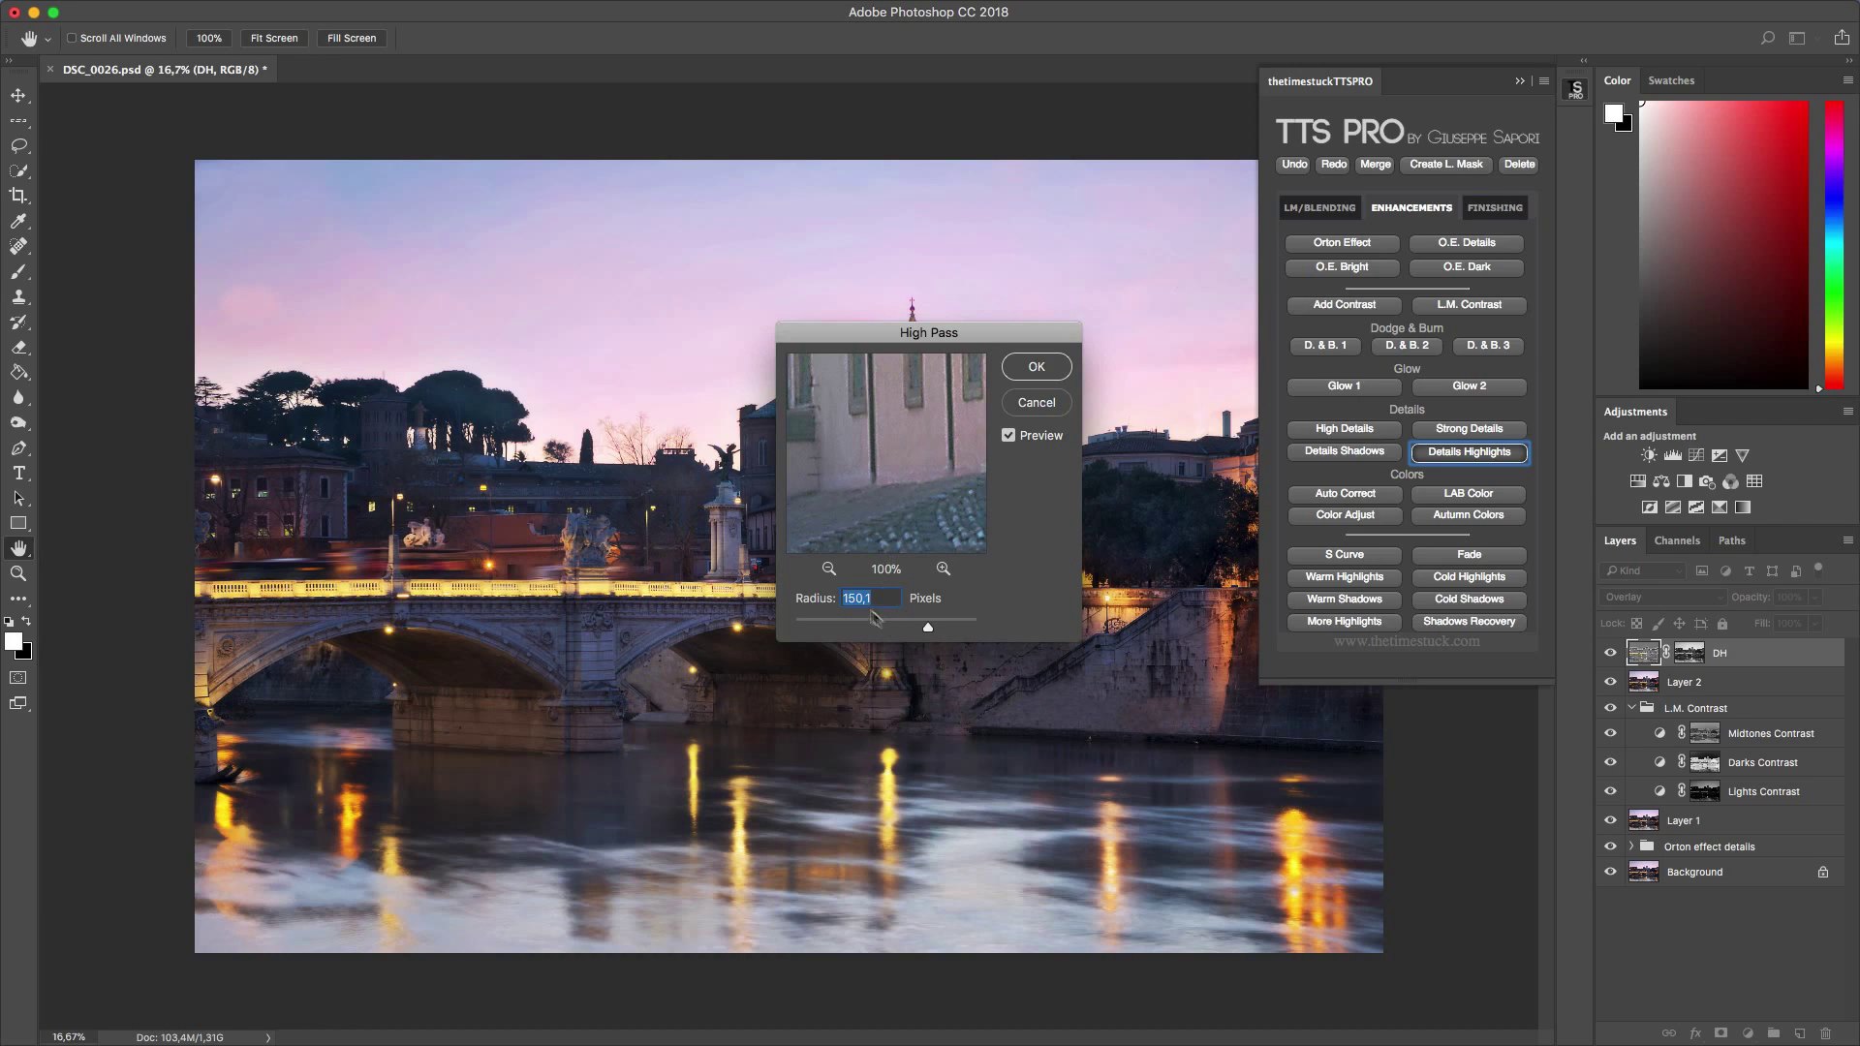
pyautogui.moveTo(927, 630); pyautogui.dragTo(833, 630)
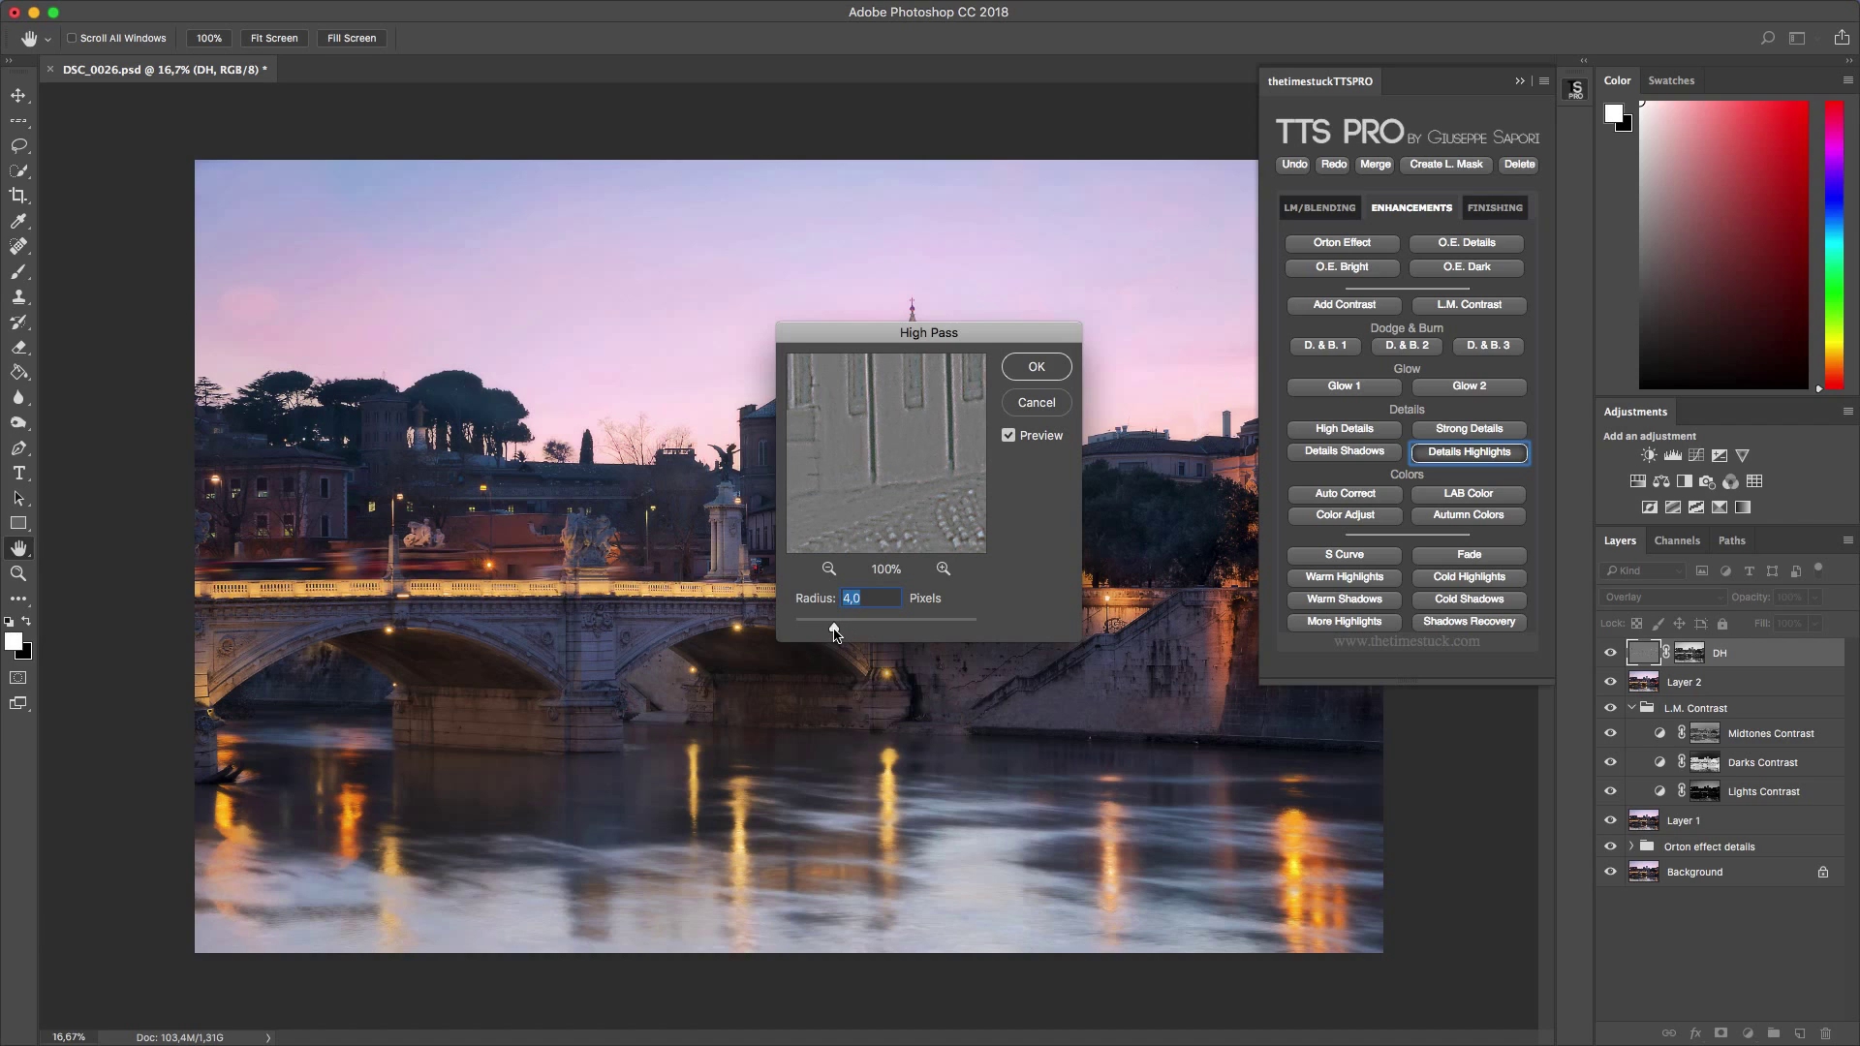
pyautogui.click(1022, 376)
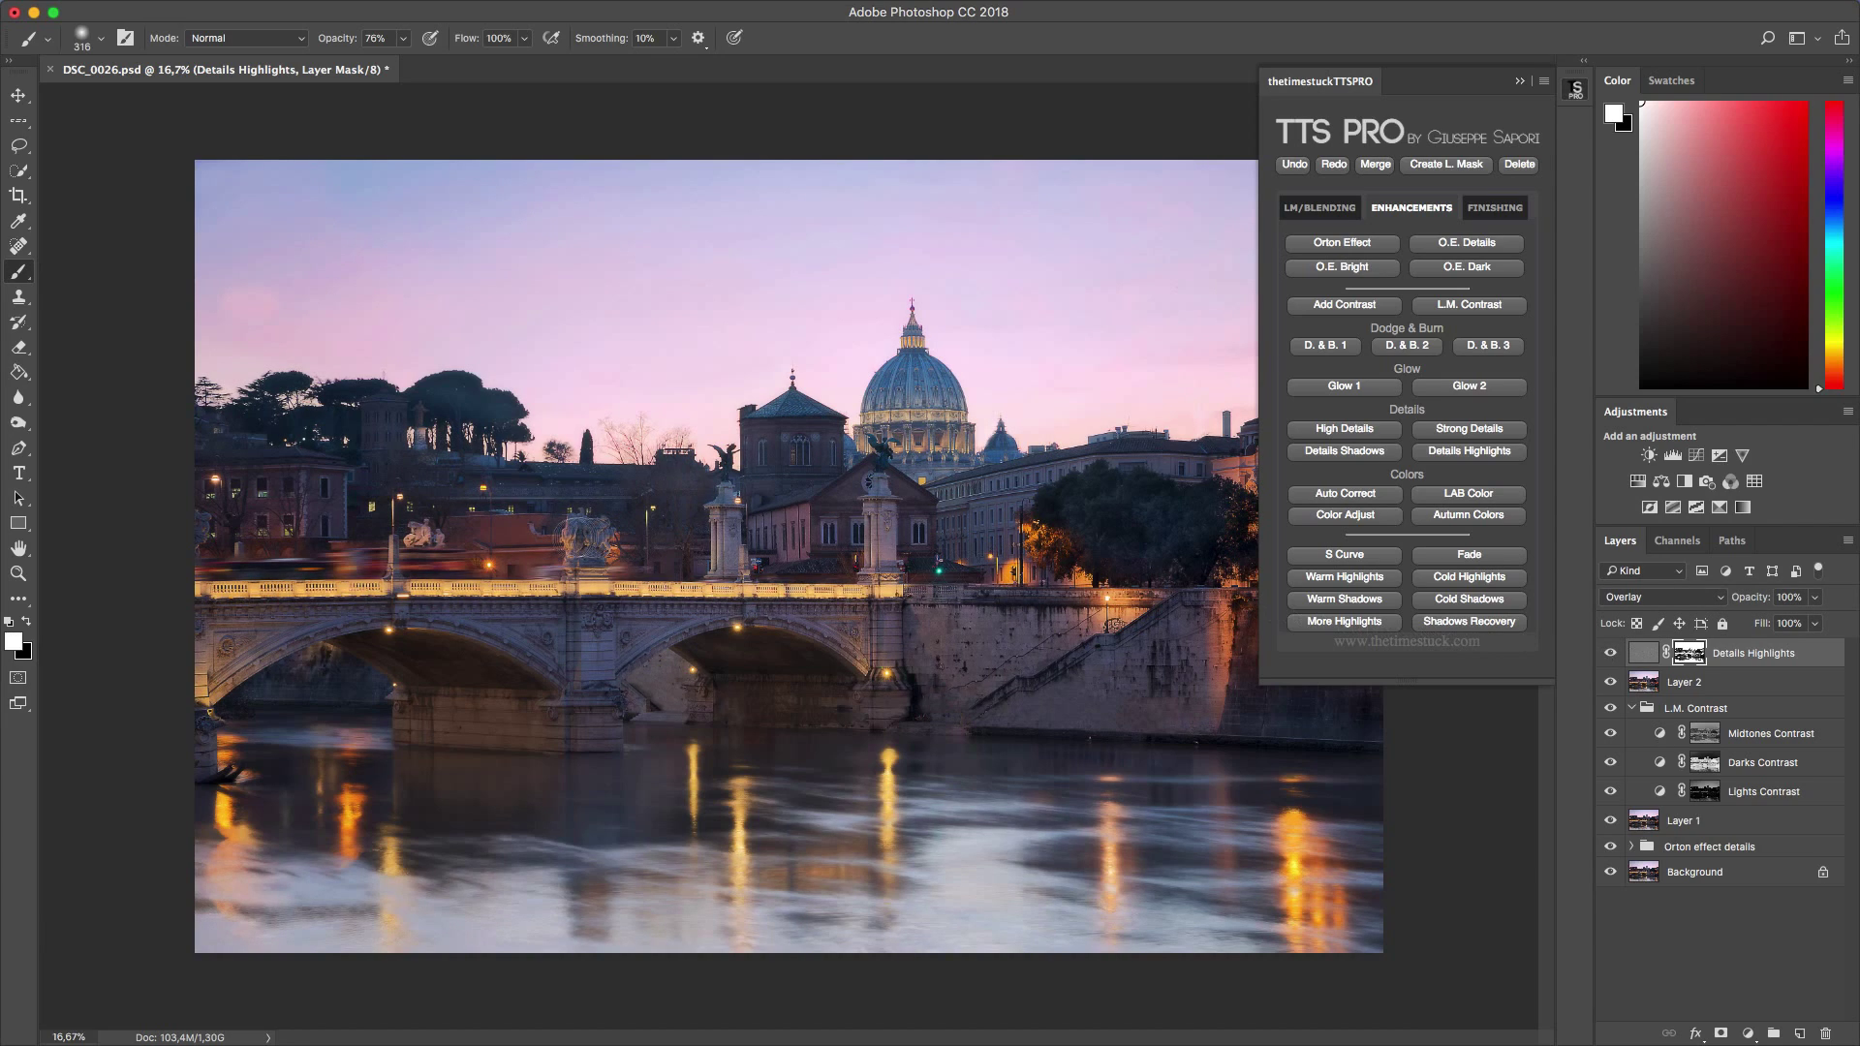
# - Zoom in on the dome and toggle Details Highlights to compare the detail
pyautogui.click(18, 572)
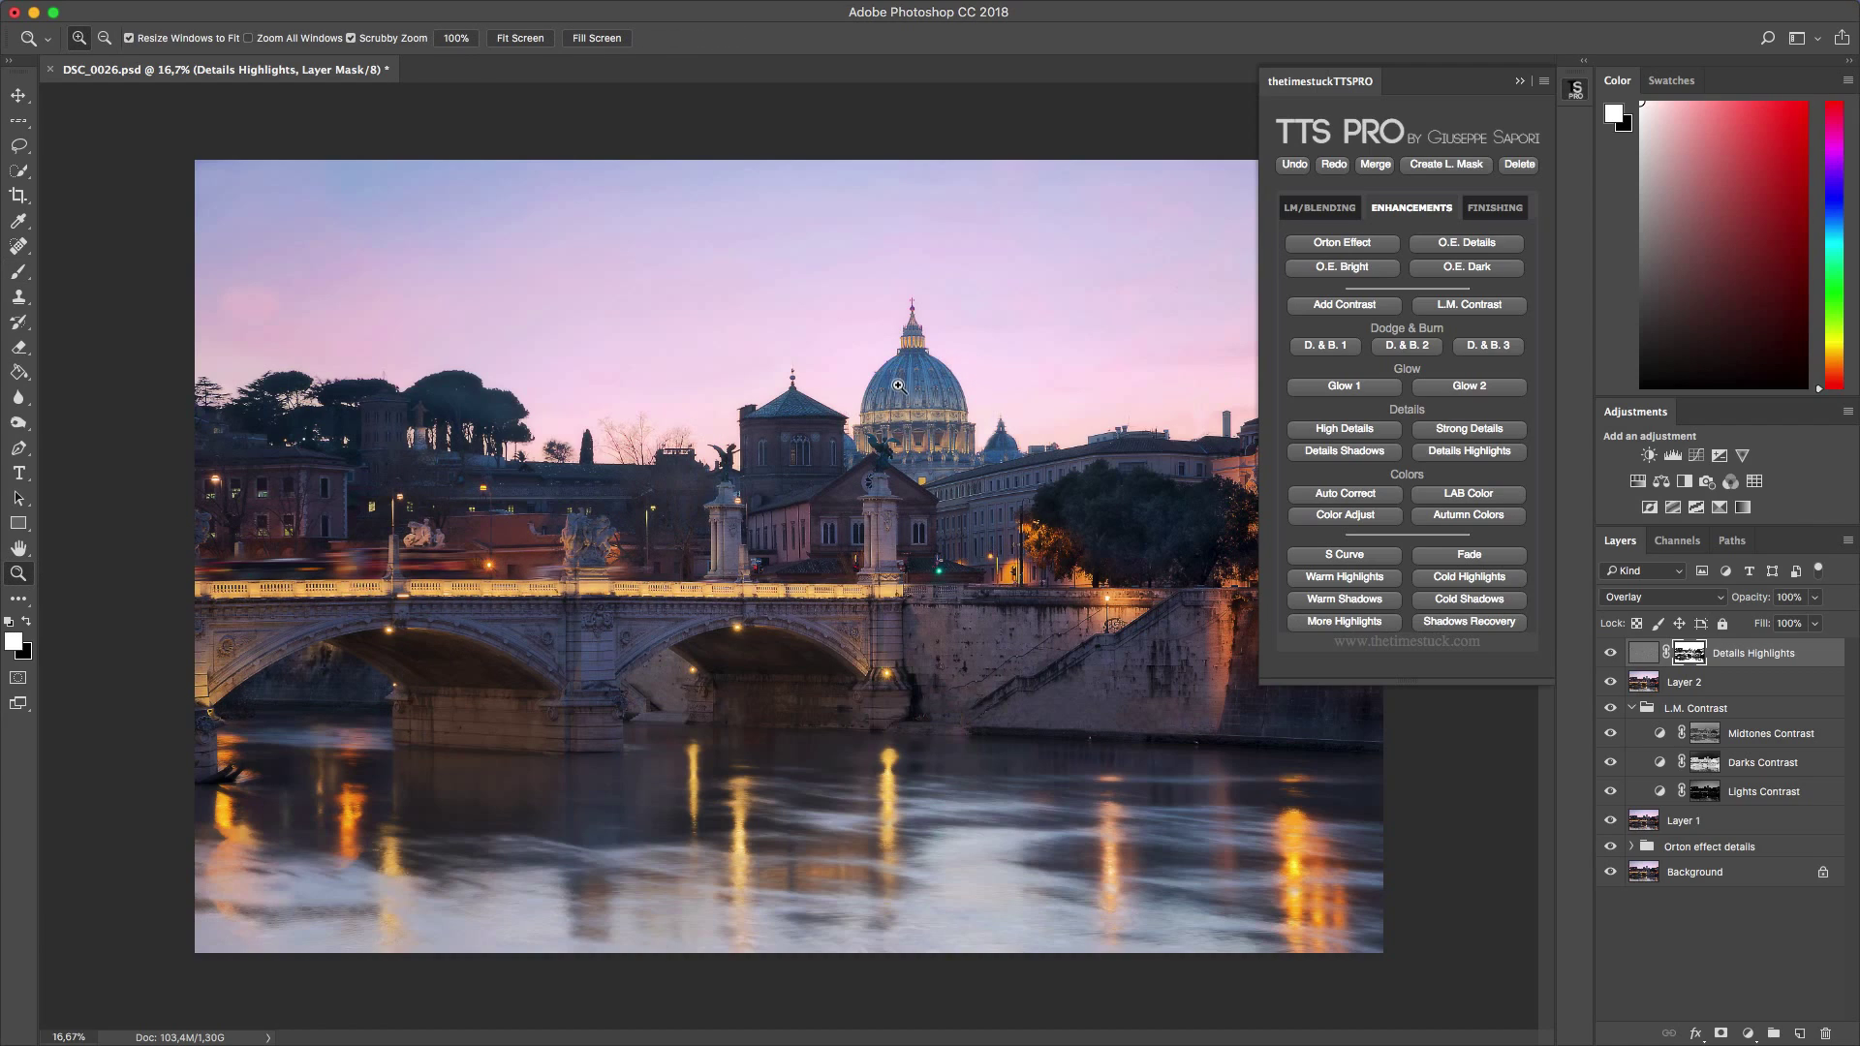
pyautogui.moveTo(896, 383); pyautogui.dragTo(1061, 549)
pyautogui.click(1611, 653)
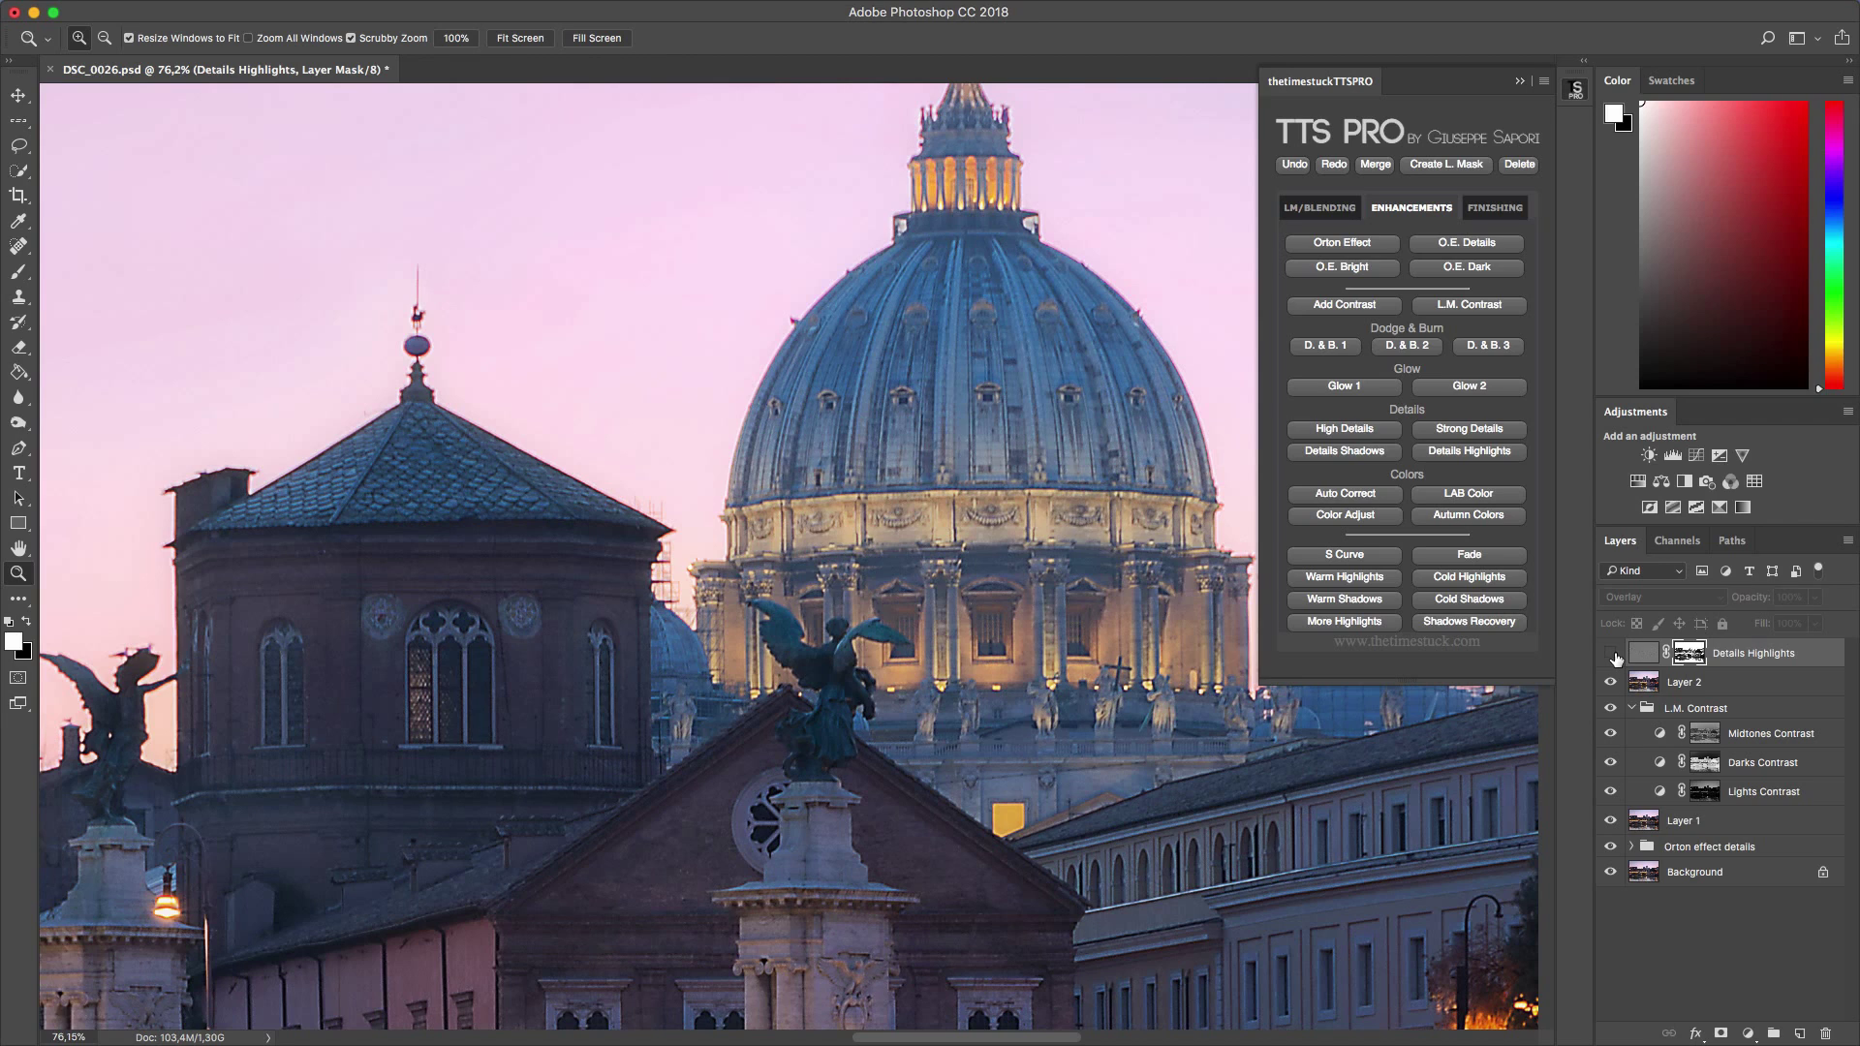
pyautogui.click(1612, 656)
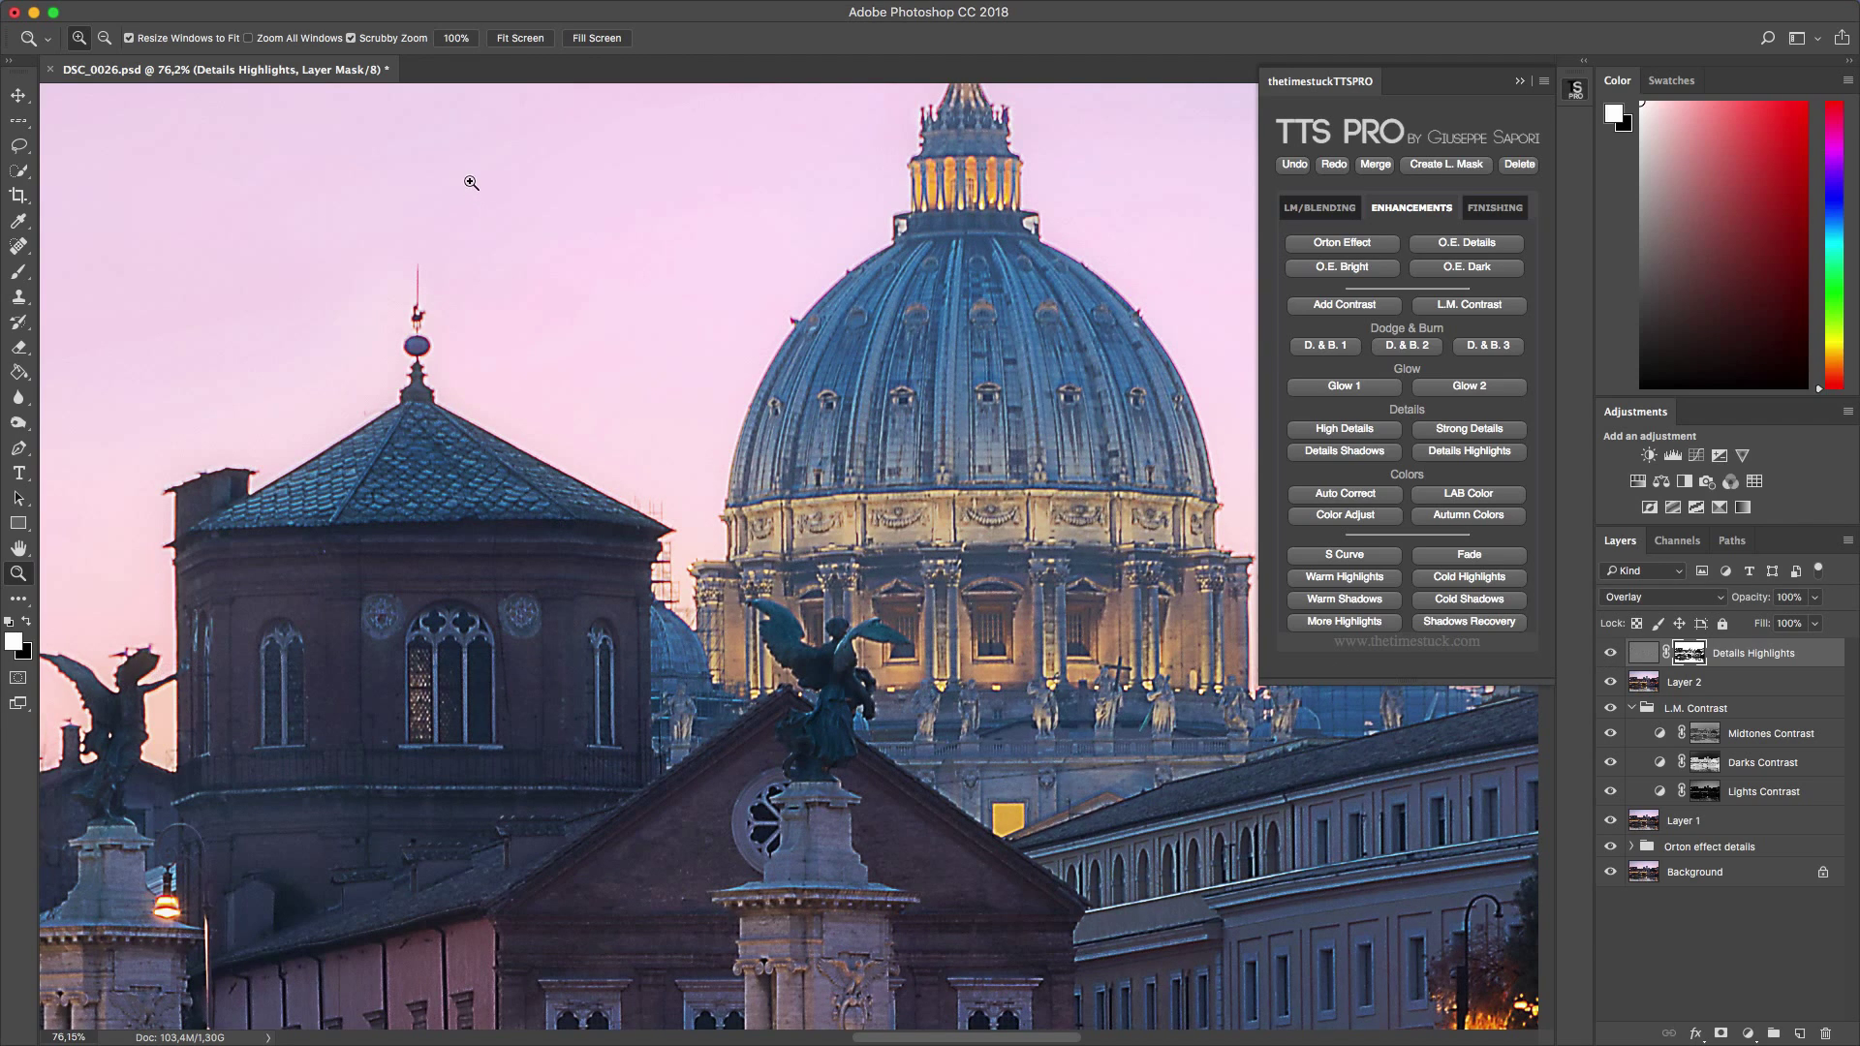
# - Fit the photo to the screen and lower Details Highlights opacity to 55%
pyautogui.click(529, 43)
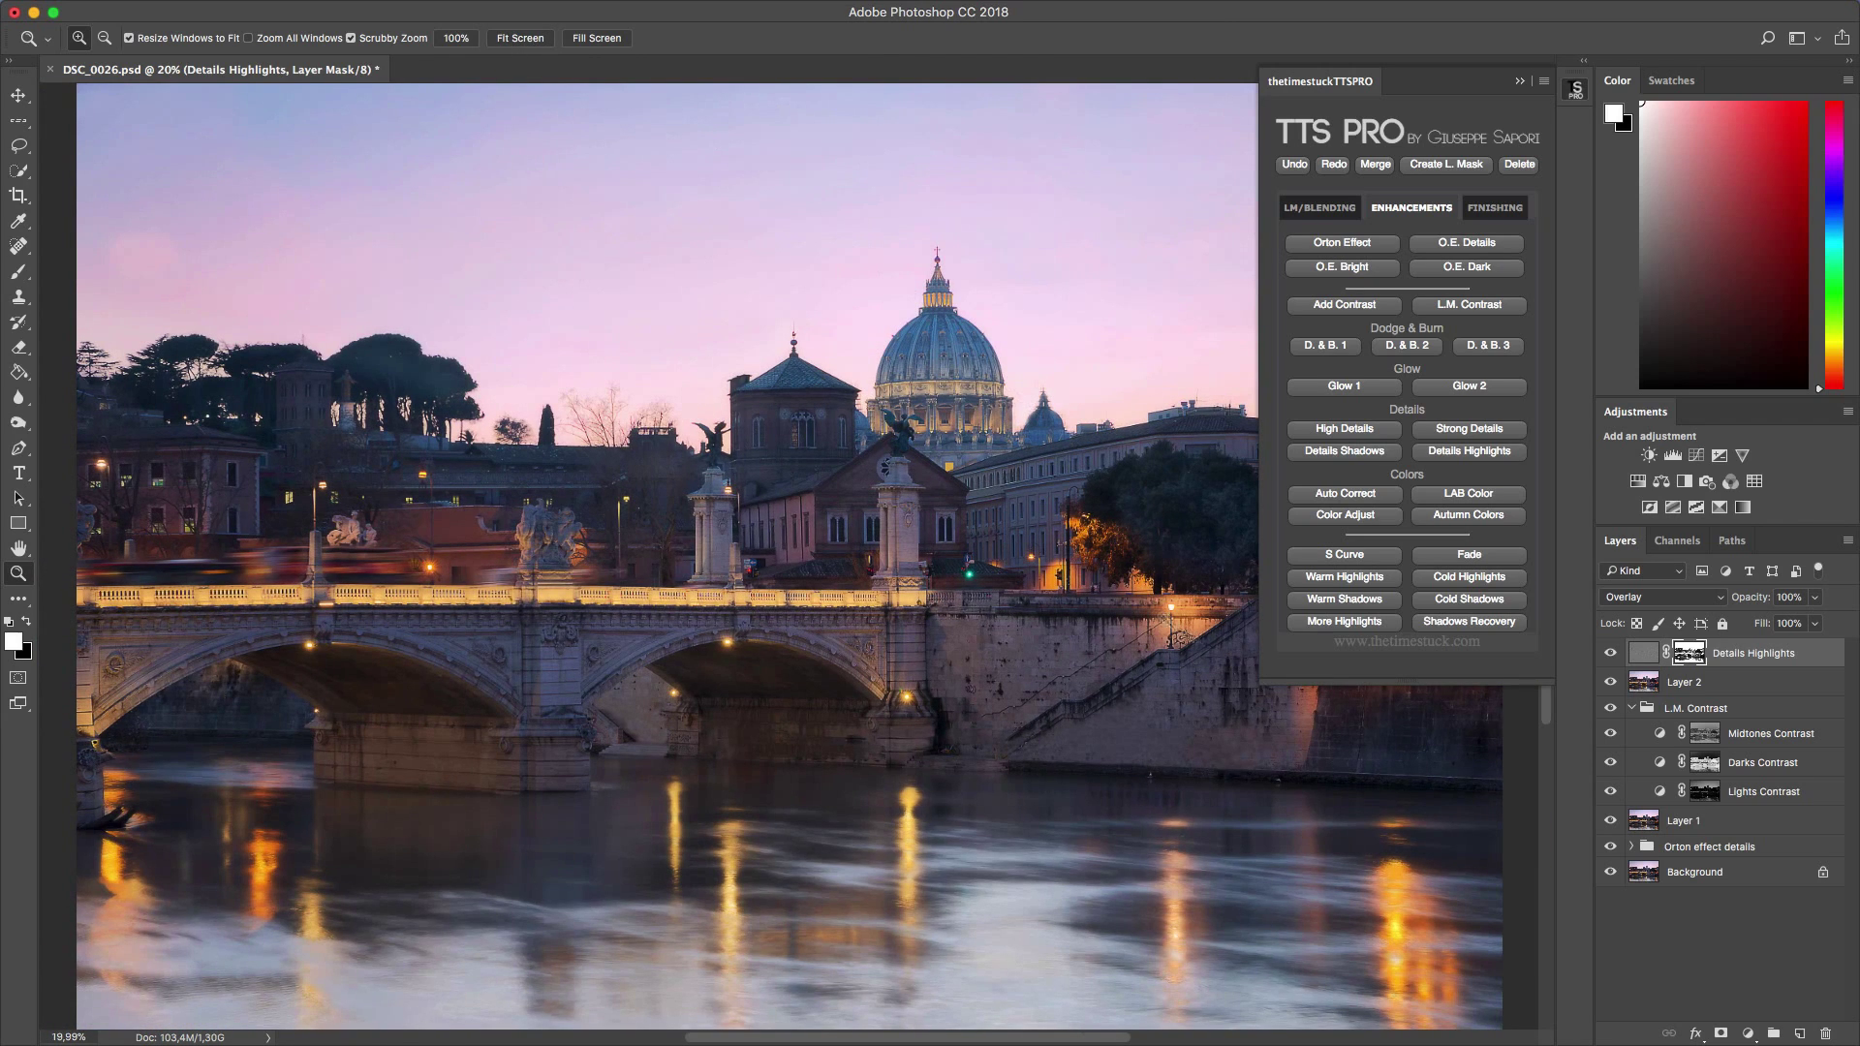
pyautogui.click(1815, 597)
pyautogui.moveTo(1798, 625); pyautogui.dragTo(1777, 630)
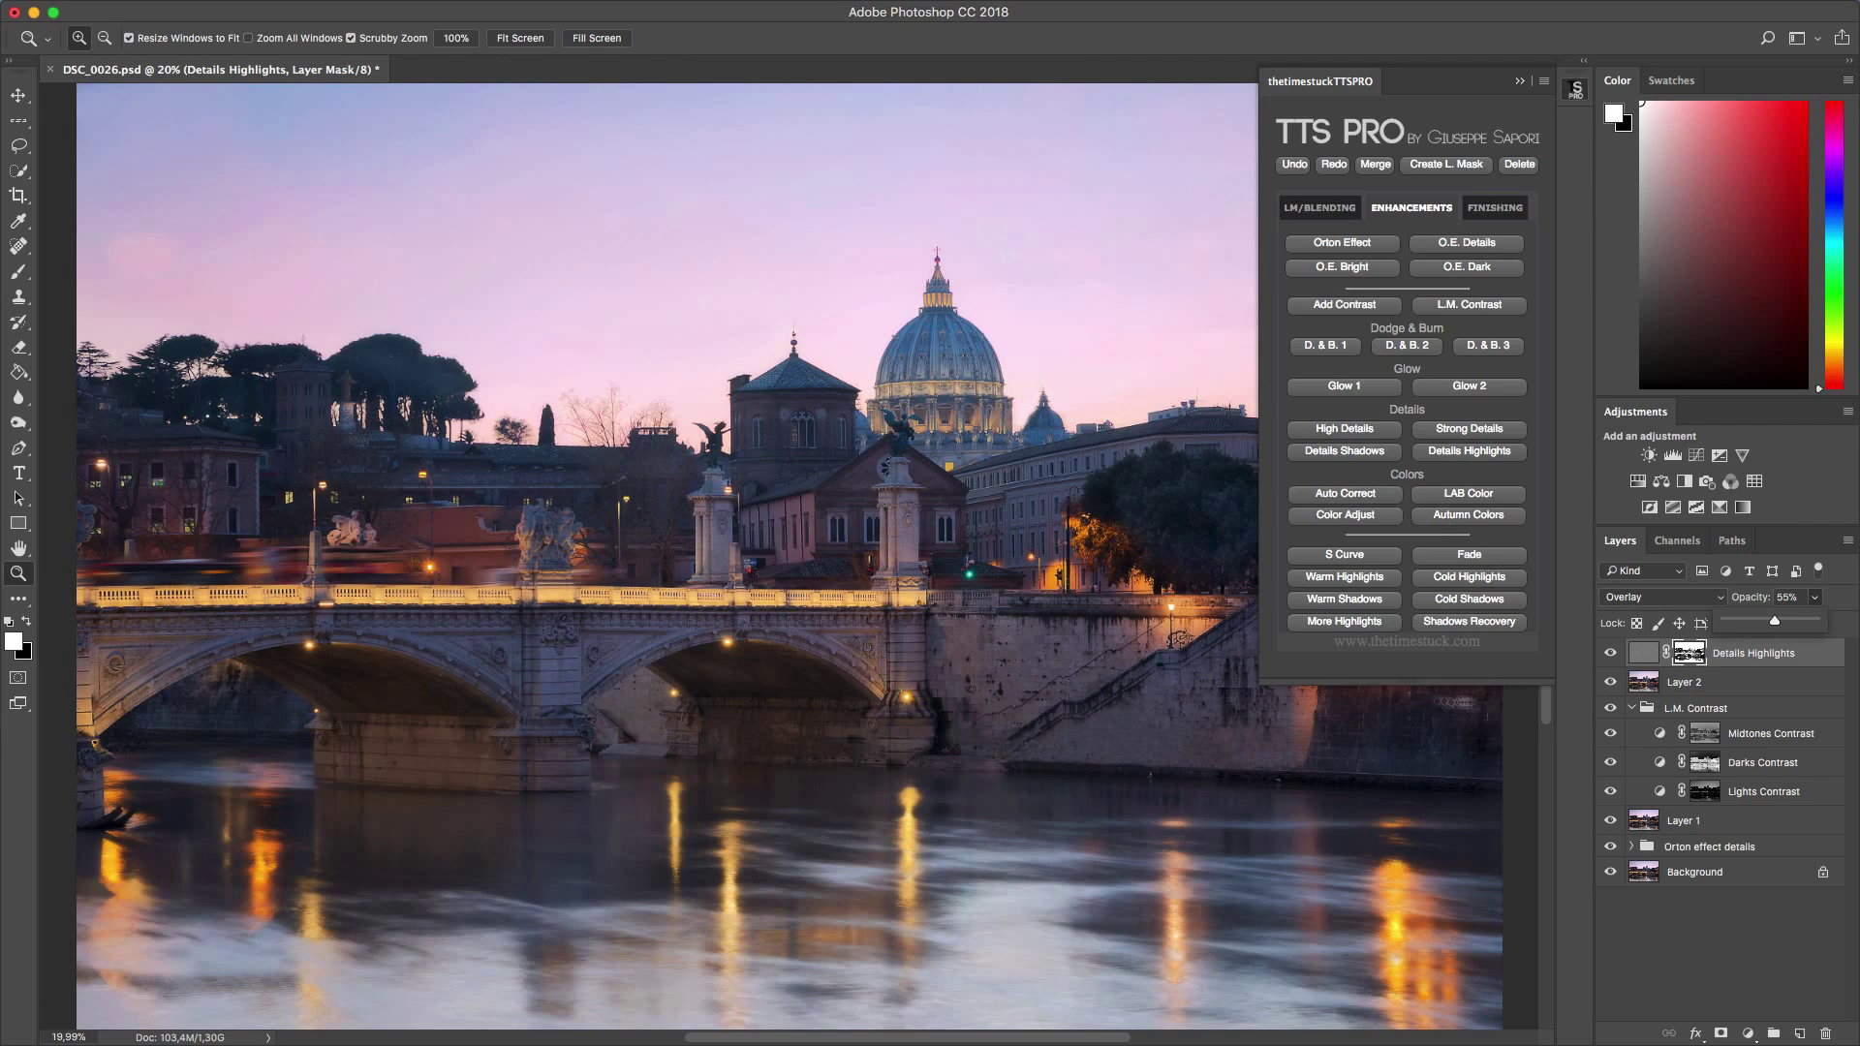
pyautogui.press('b')
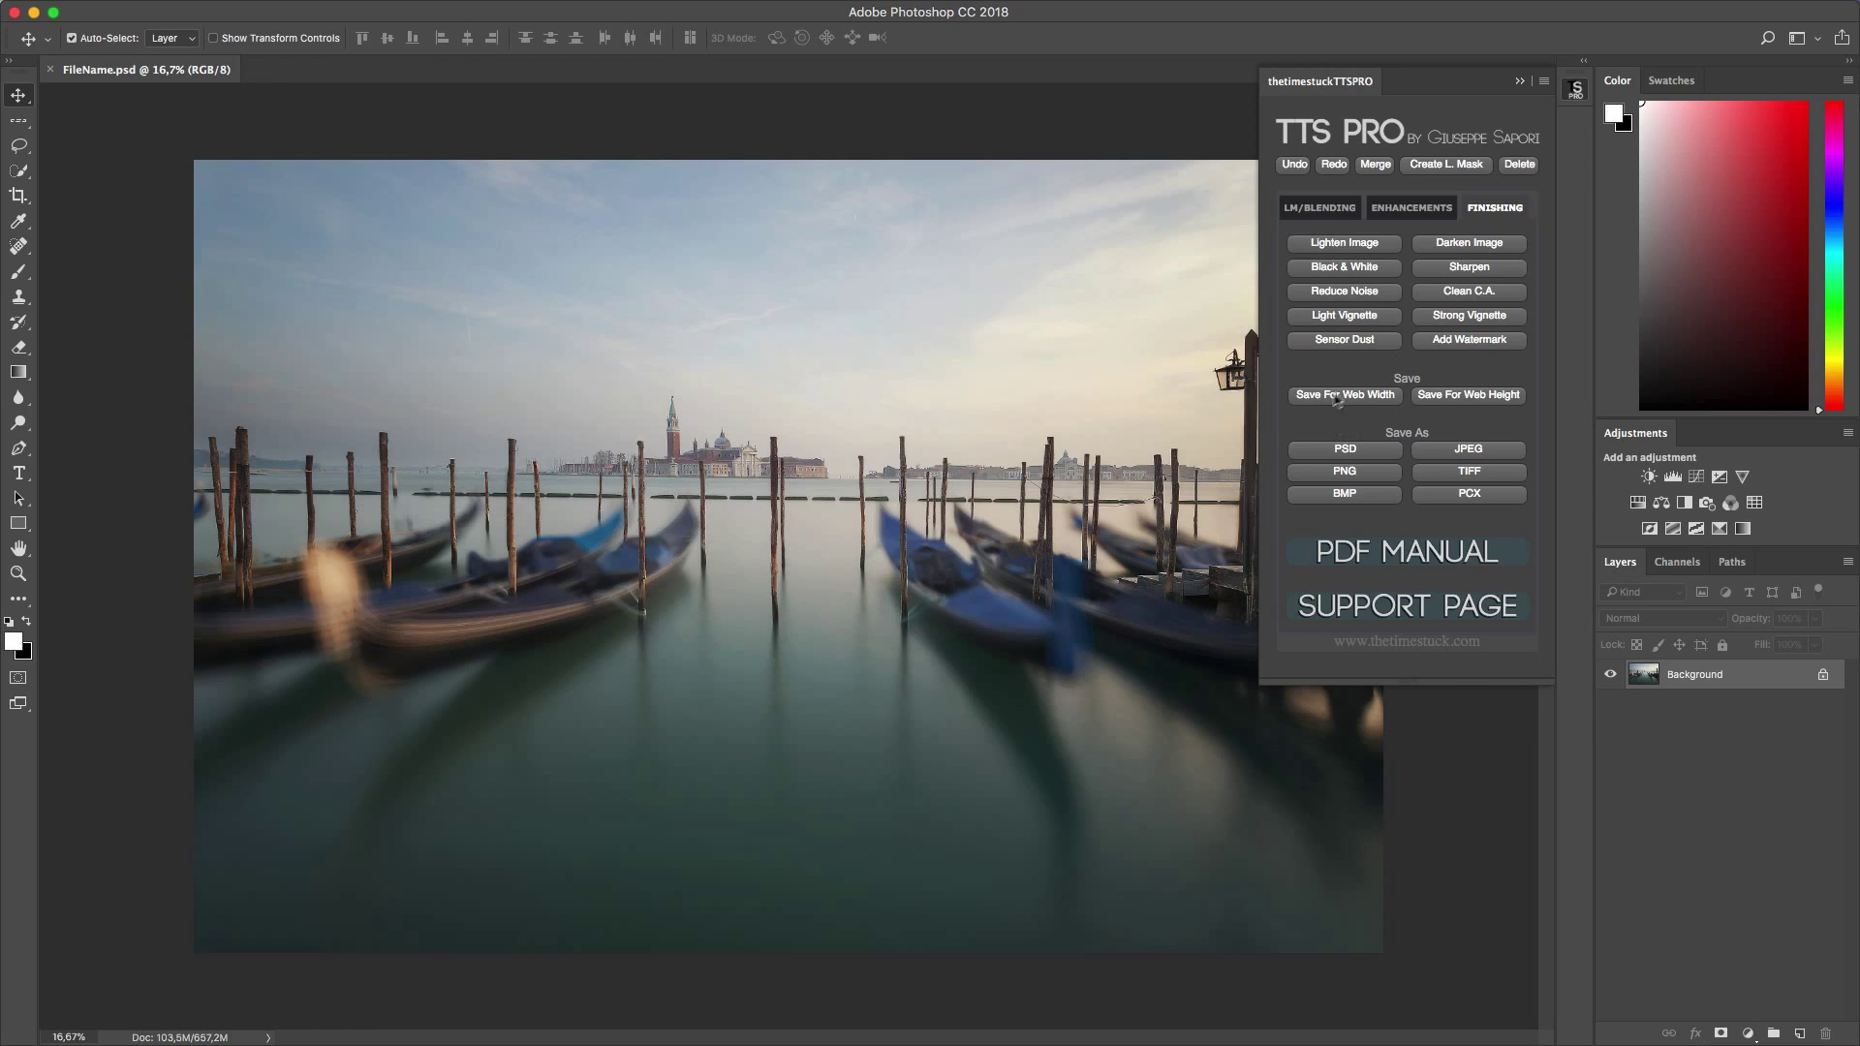
# - Create the Save For Web Width copy, zoom in to inspect it, then close it unsaved
pyautogui.click(1338, 398)
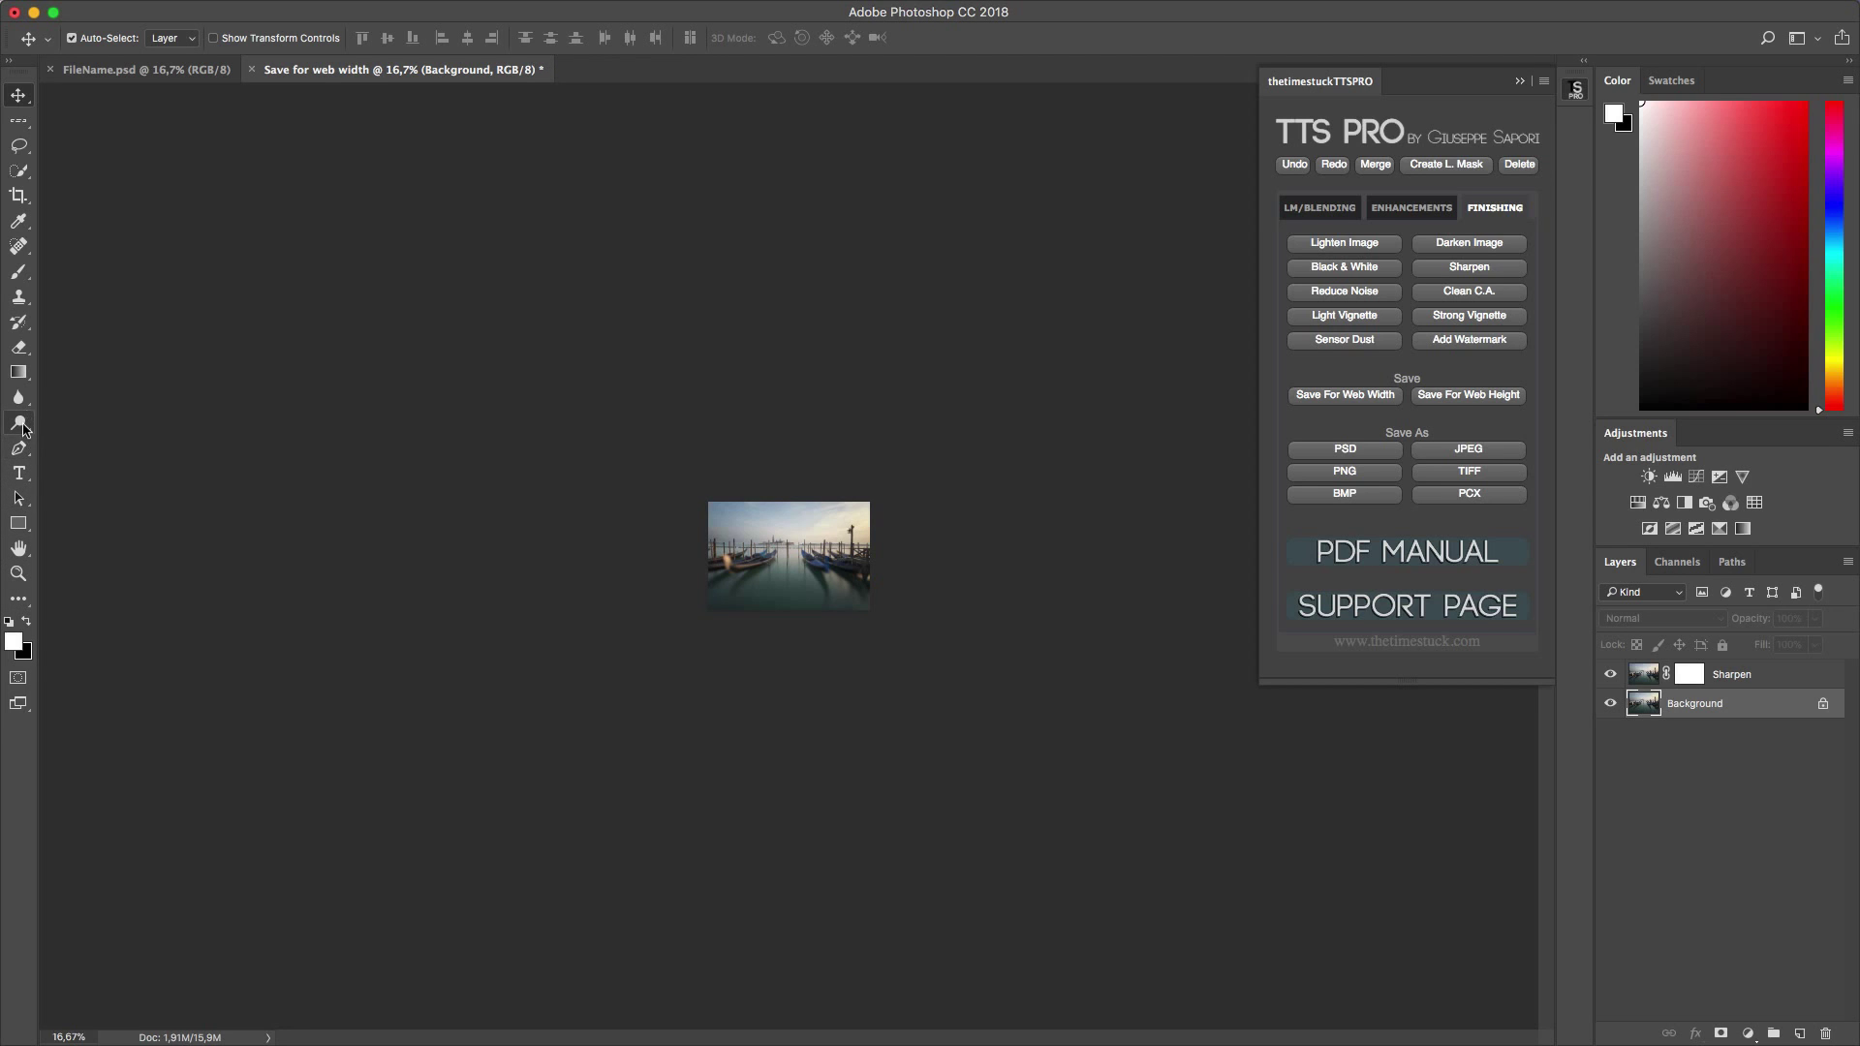
pyautogui.click(18, 573)
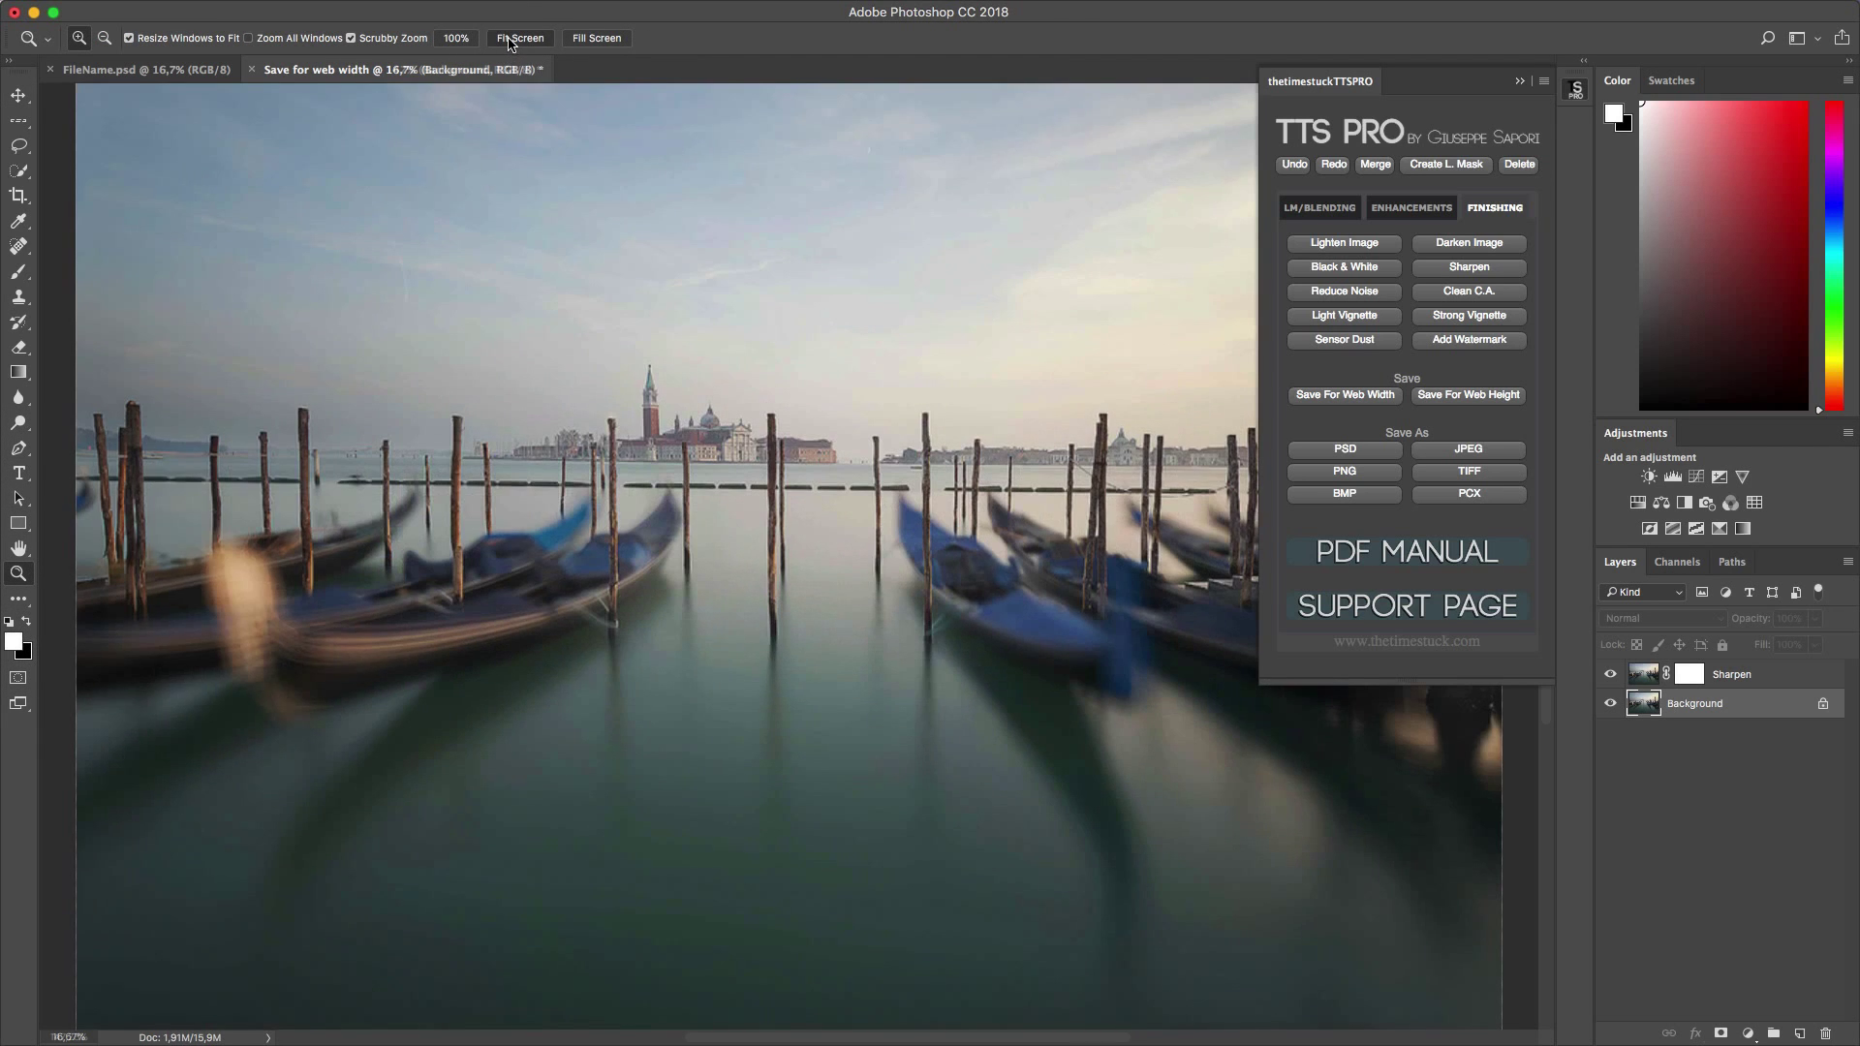
pyautogui.moveTo(789, 556); pyautogui.dragTo(839, 485)
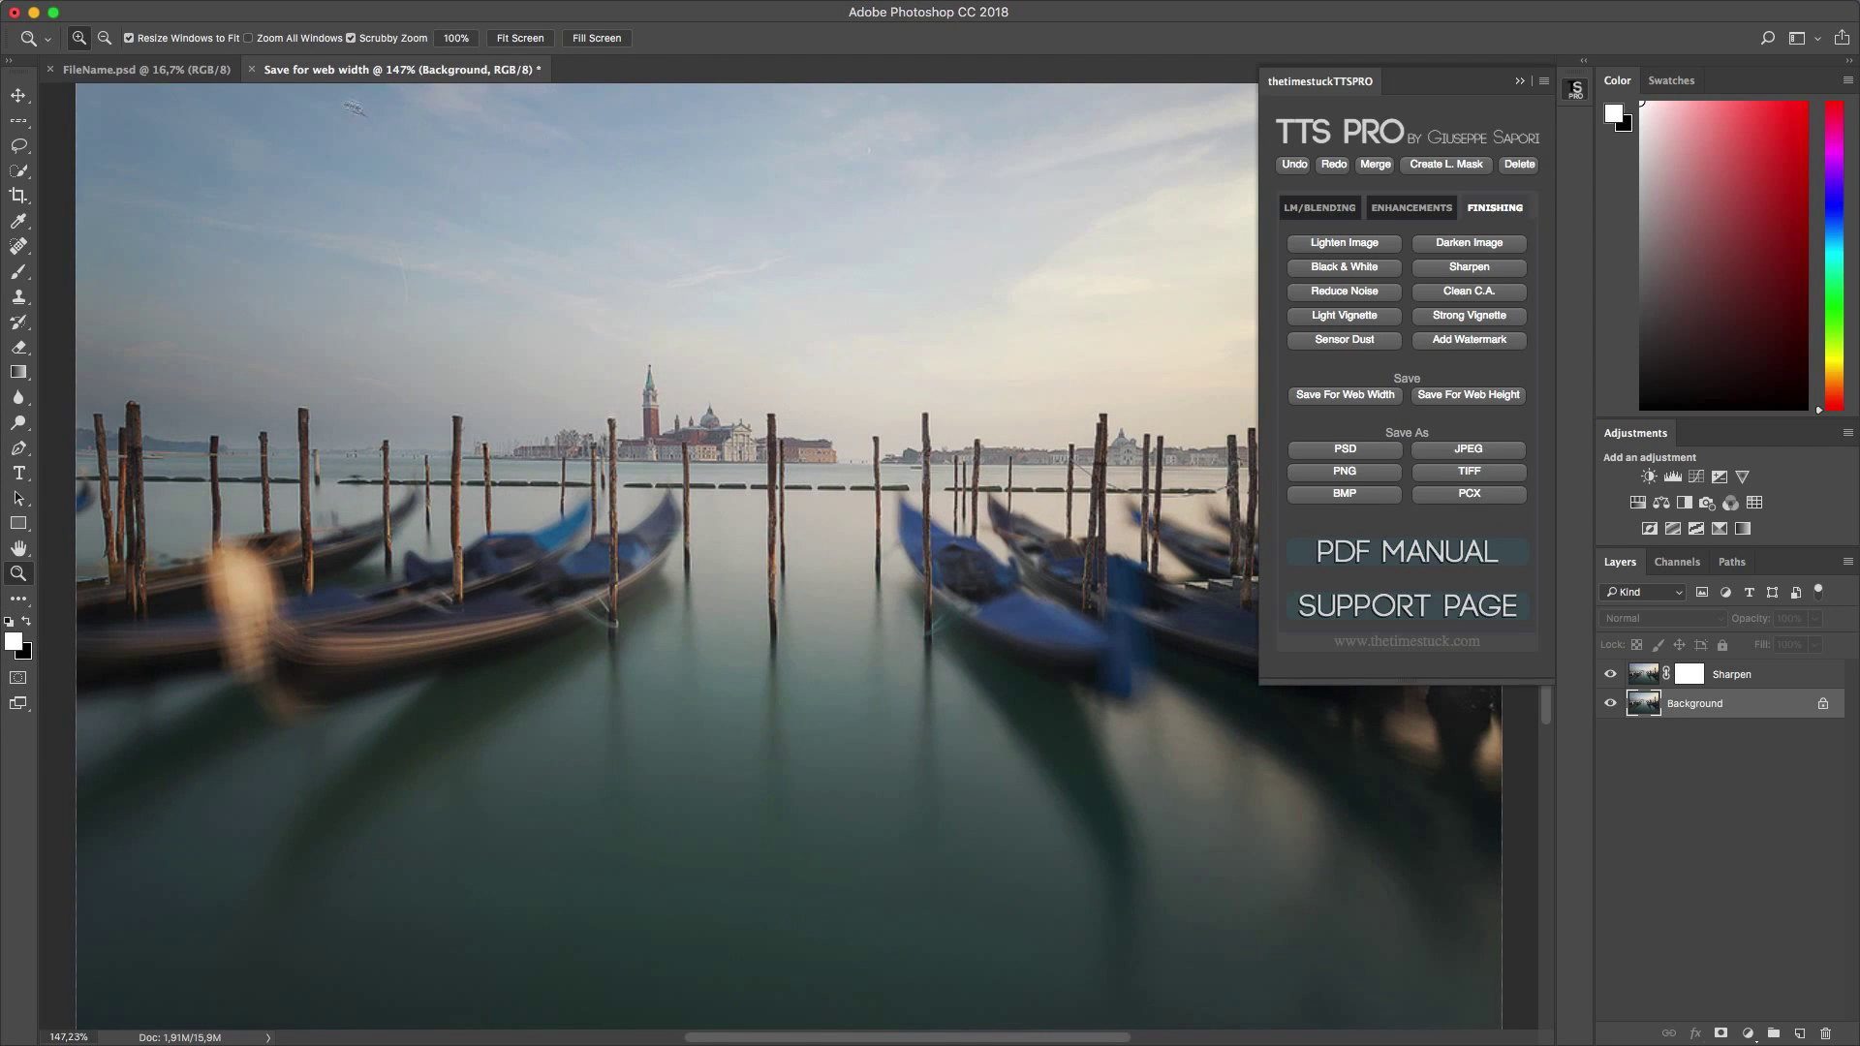
pyautogui.click(251, 71)
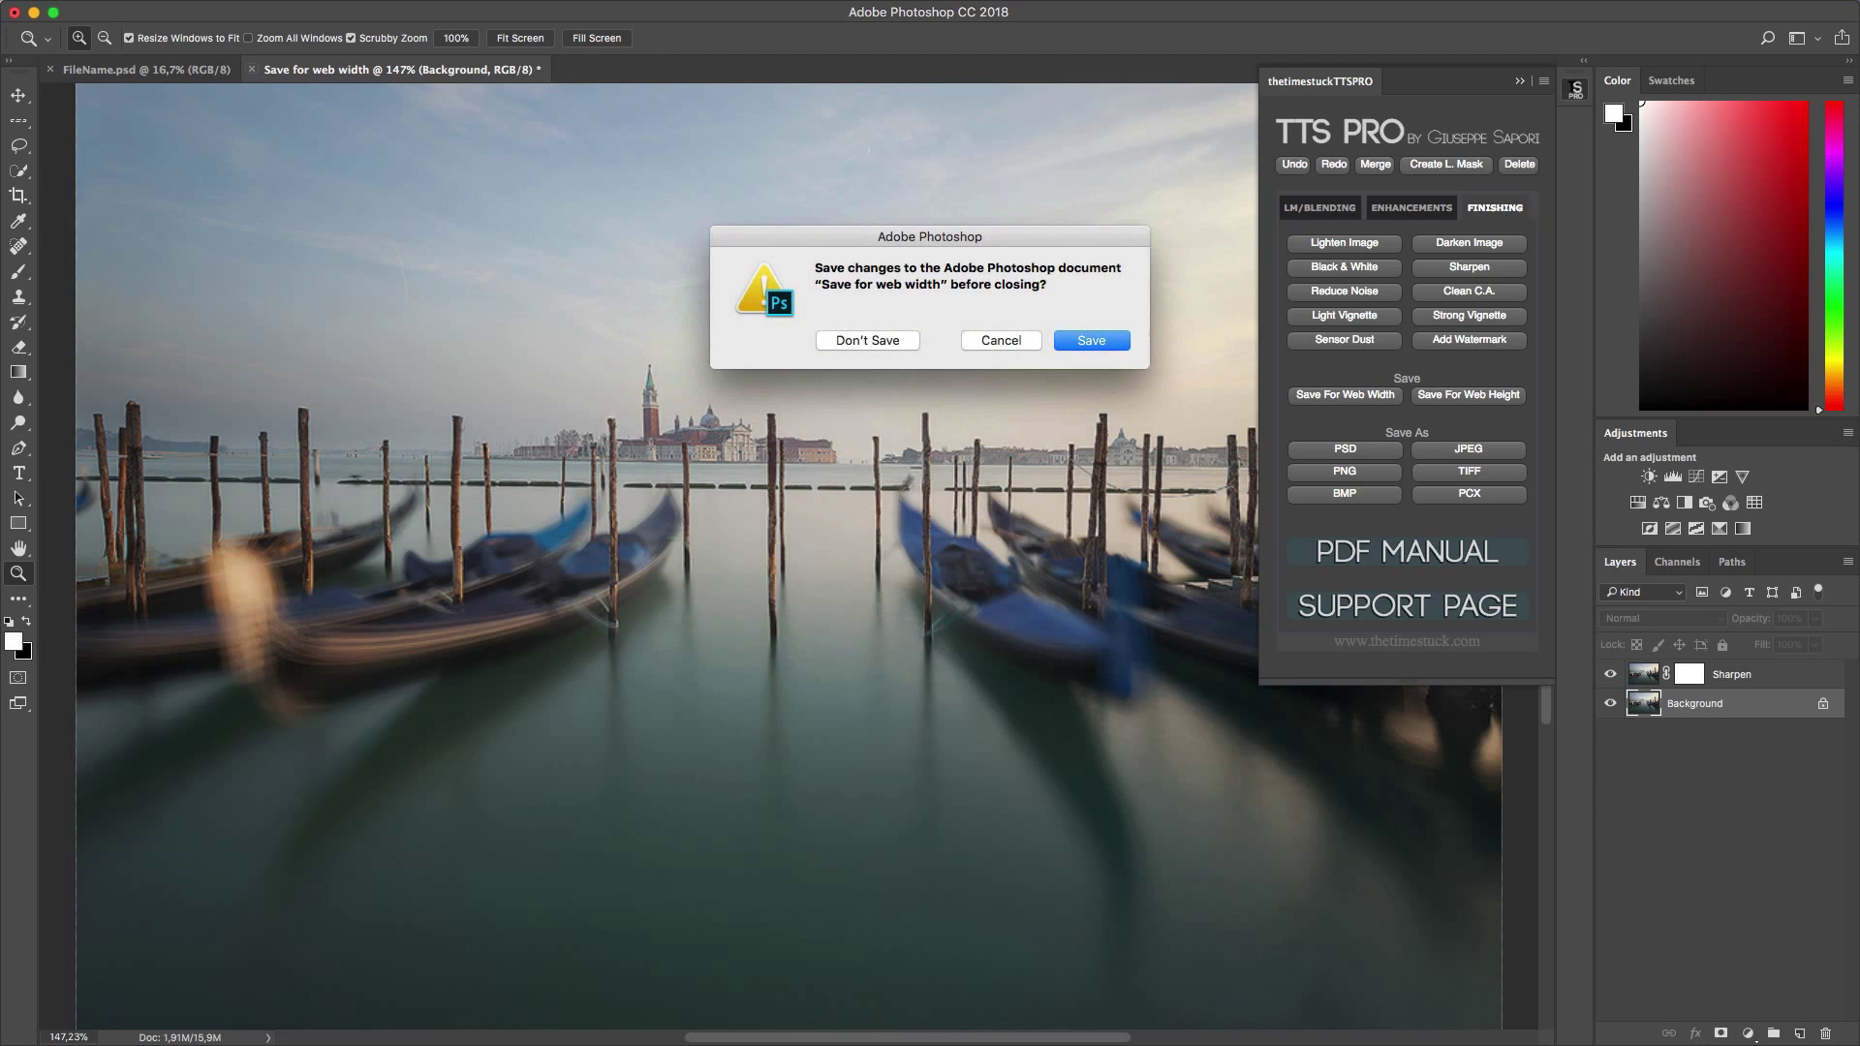
pyautogui.click(868, 342)
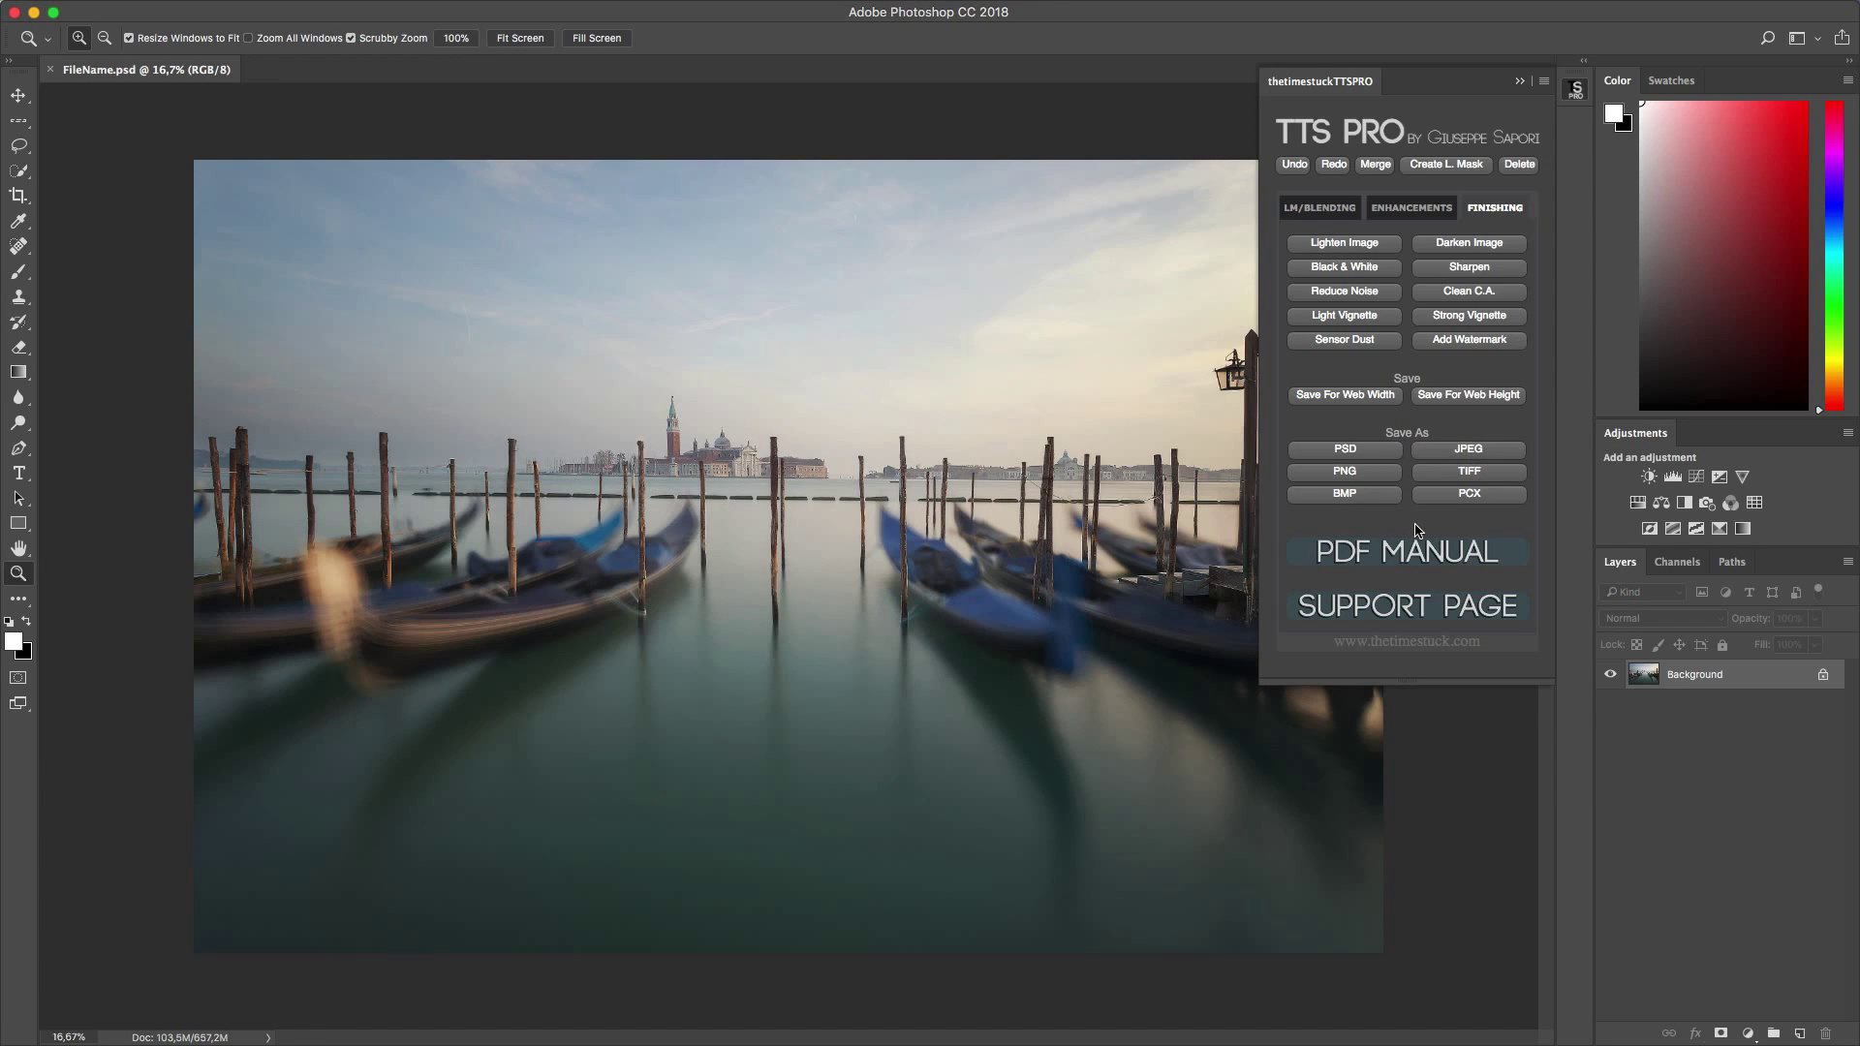
# - Save the gondola photo as a JPEG named FileName in the chosen folder
pyautogui.click(1470, 450)
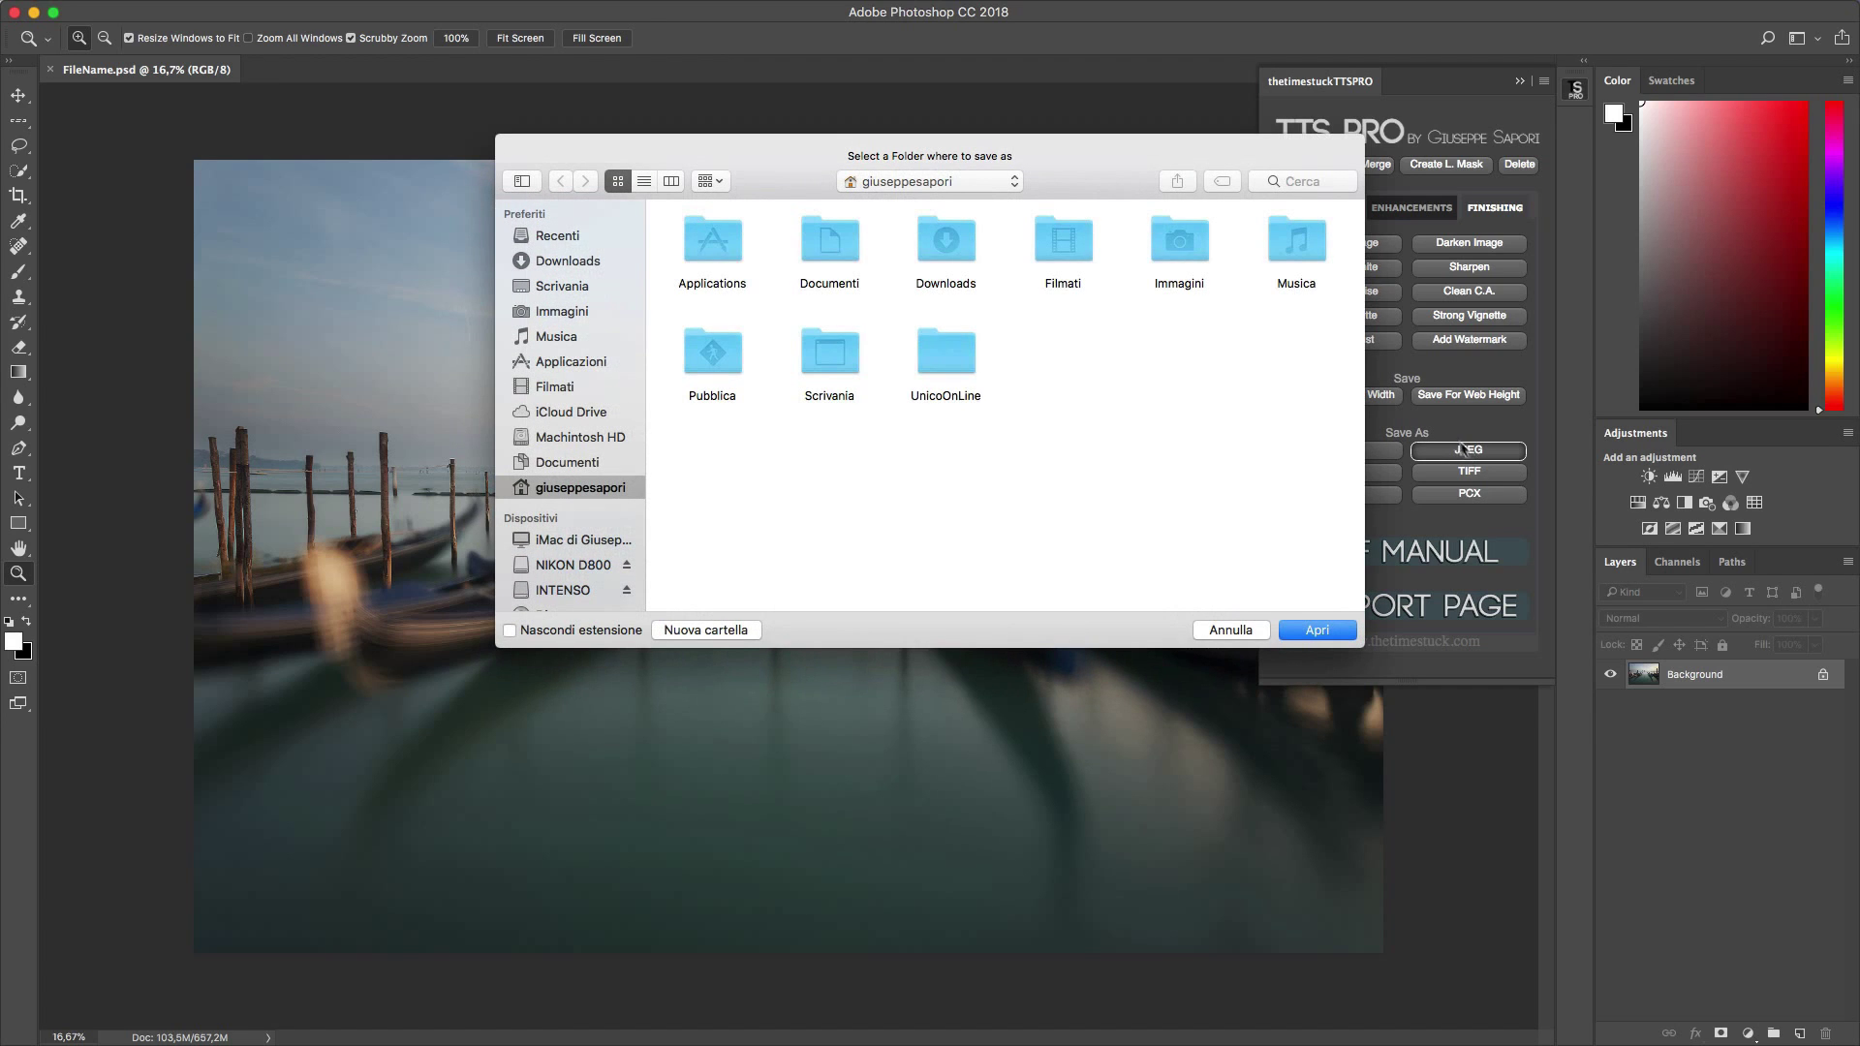
pyautogui.click(1288, 630)
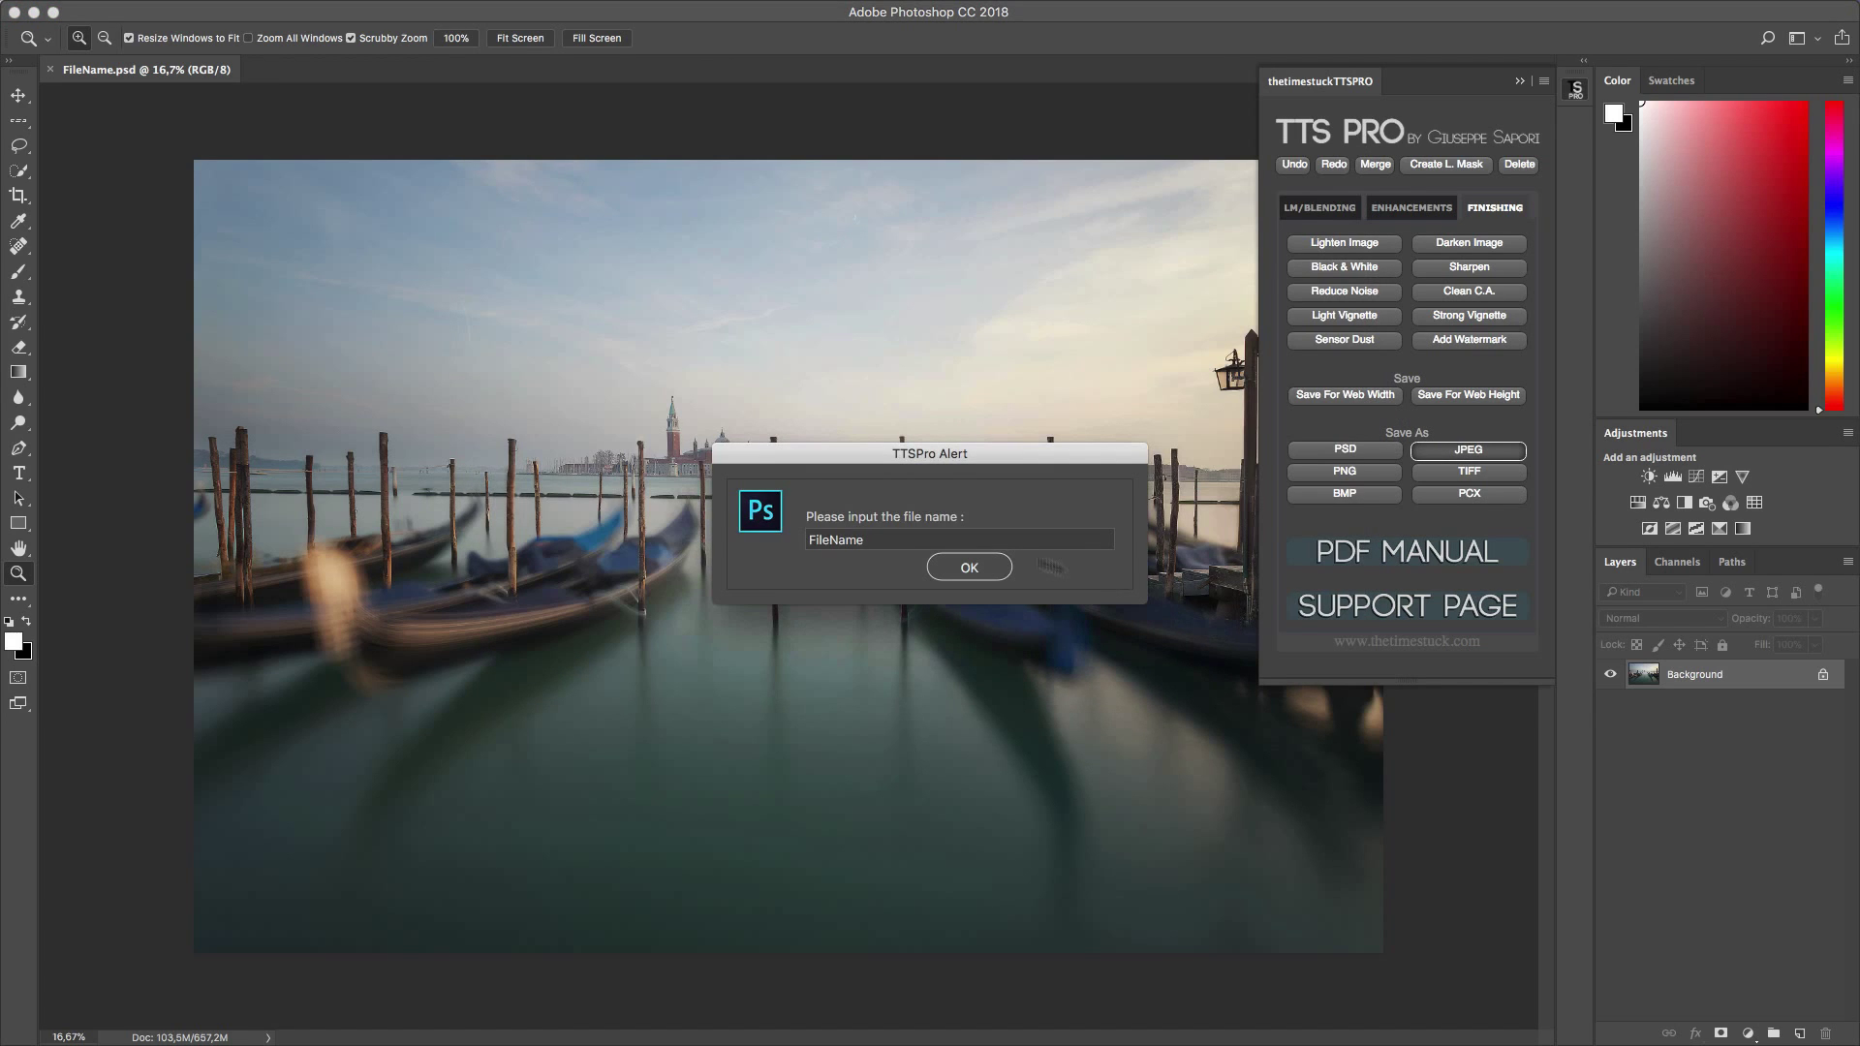
pyautogui.click(970, 569)
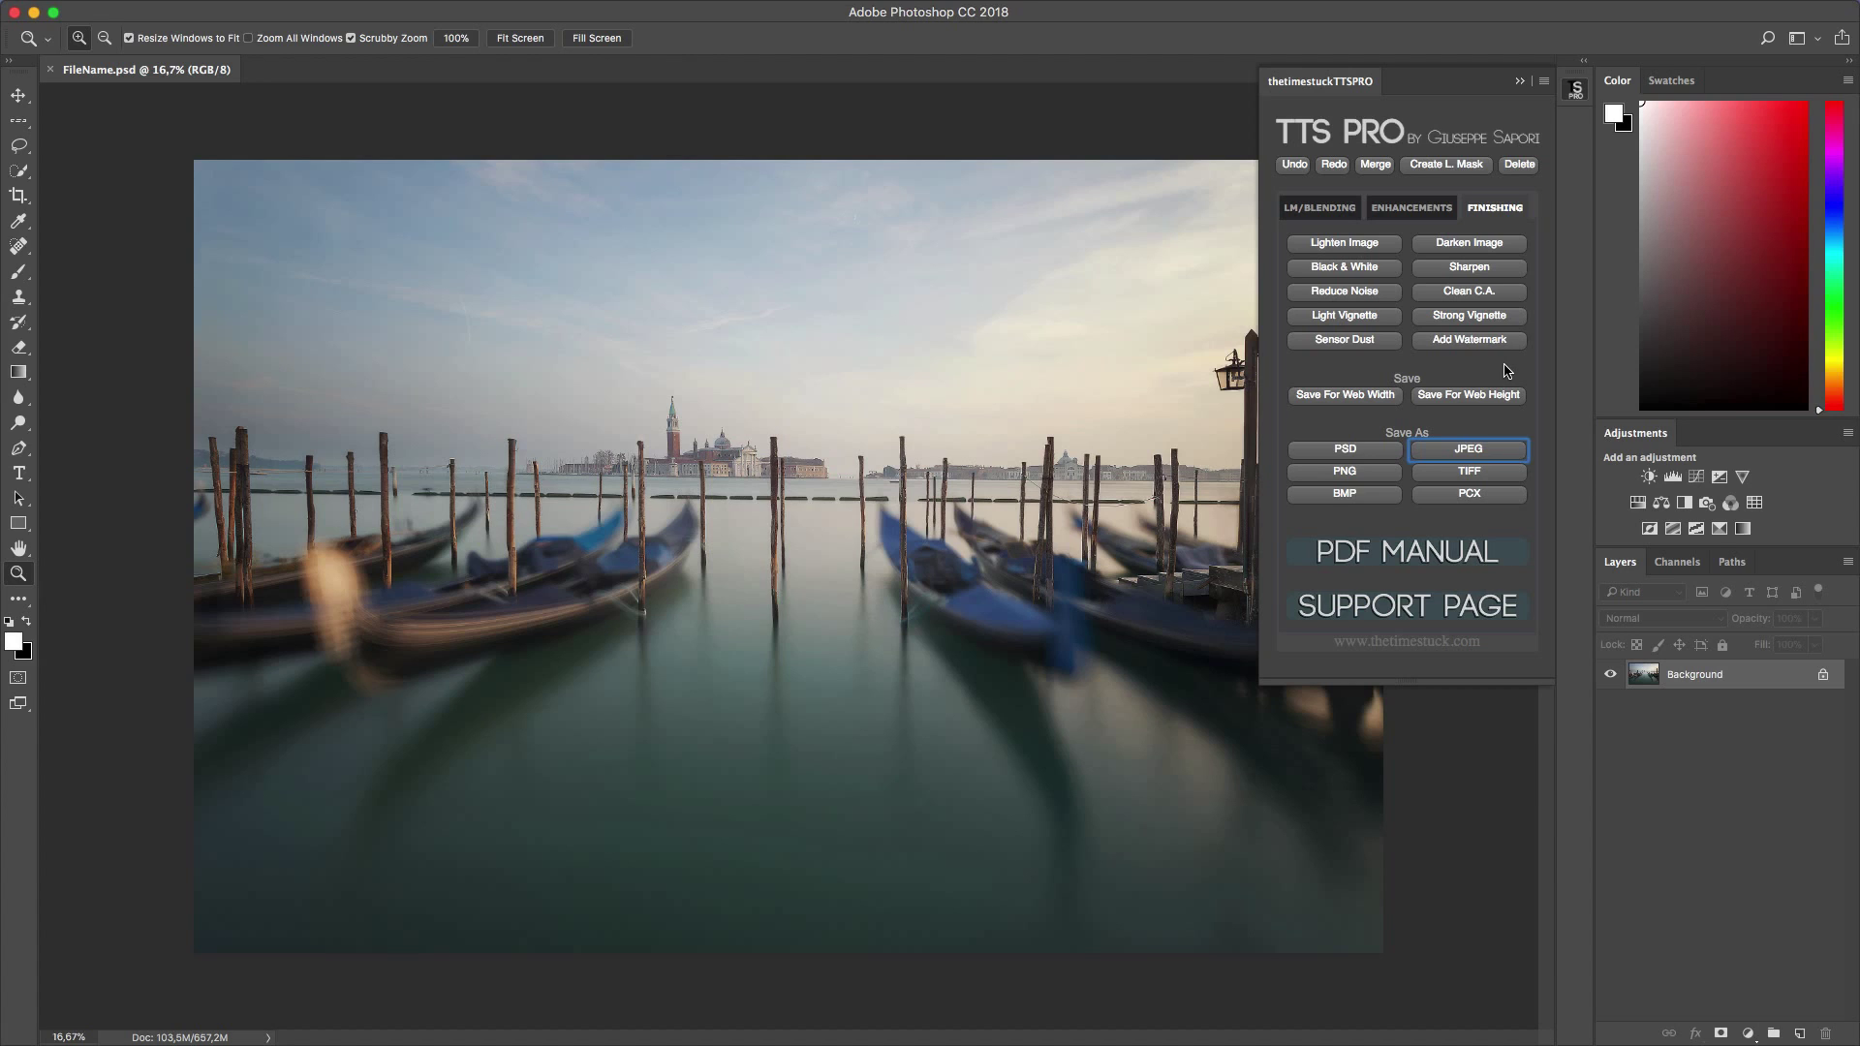
# - Delete the first watermark and add a new one from LogoWhite.png at 65% opacity
pyautogui.click(1468, 345)
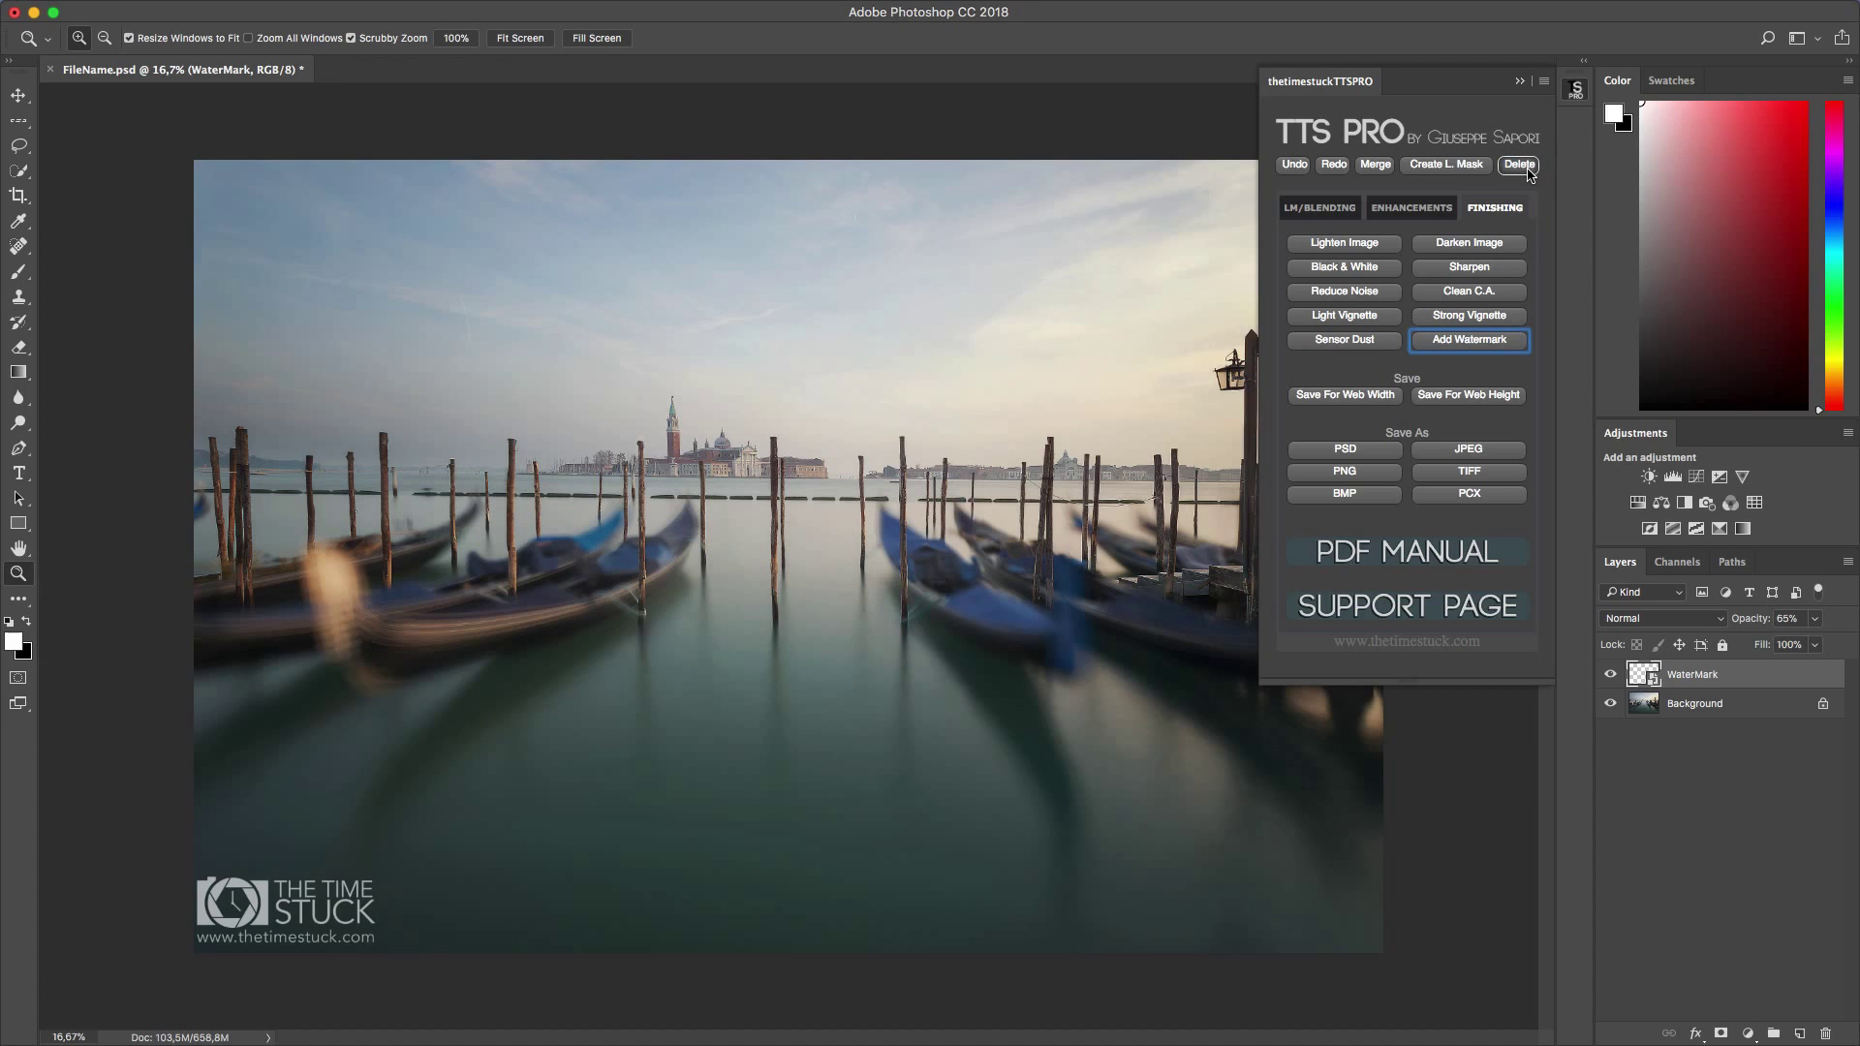
pyautogui.click(1527, 170)
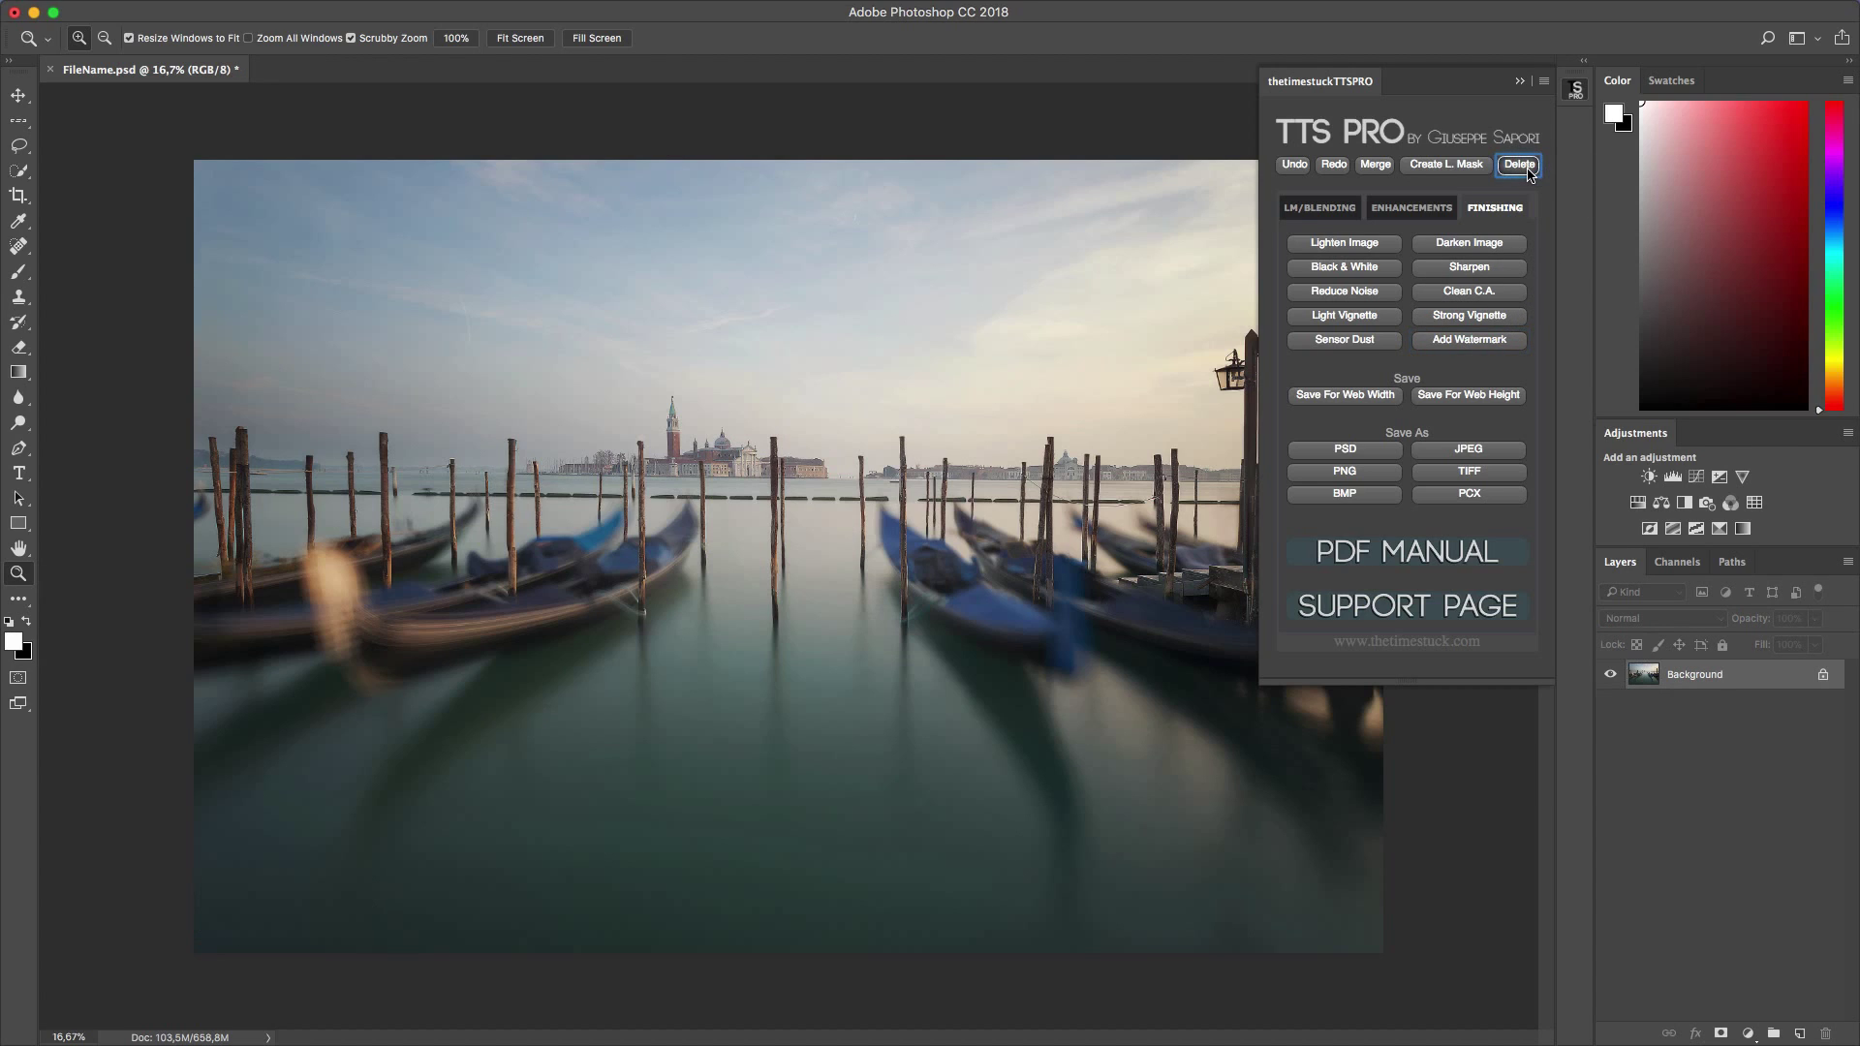
pyautogui.click(1490, 346)
pyautogui.click(1058, 233)
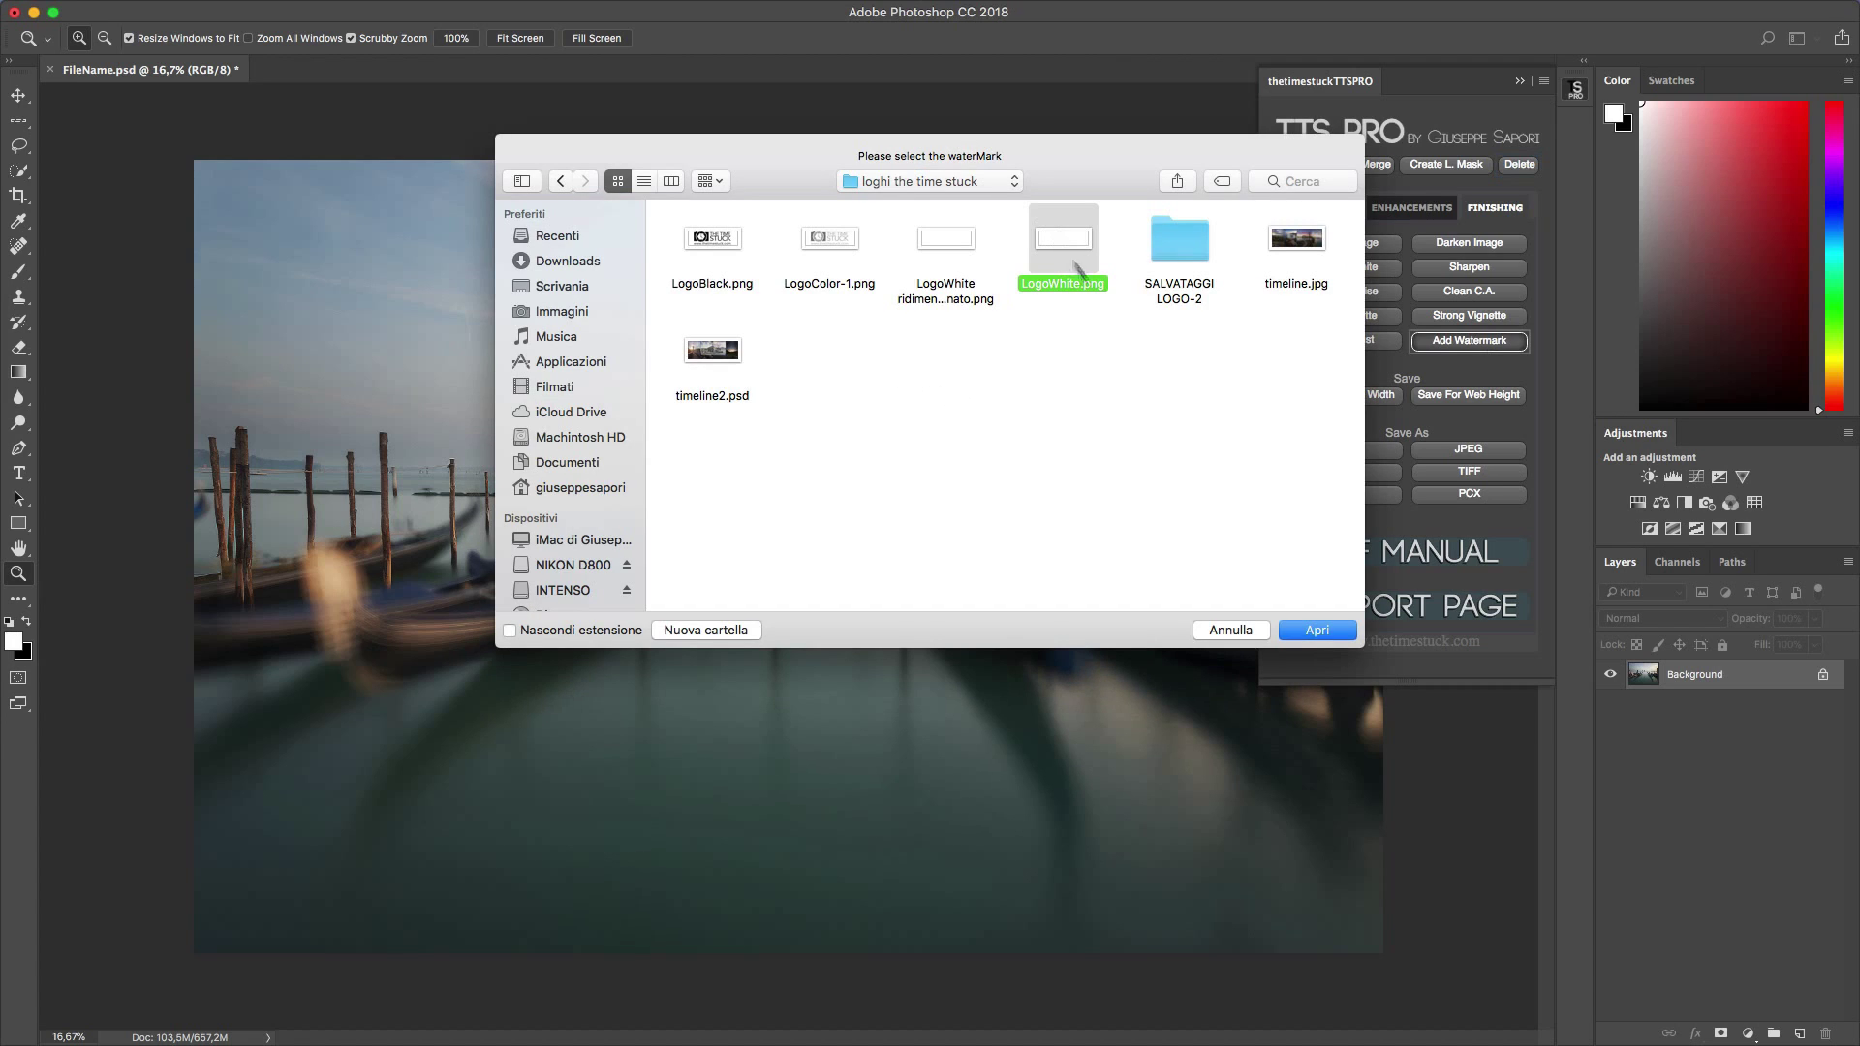
pyautogui.click(1315, 631)
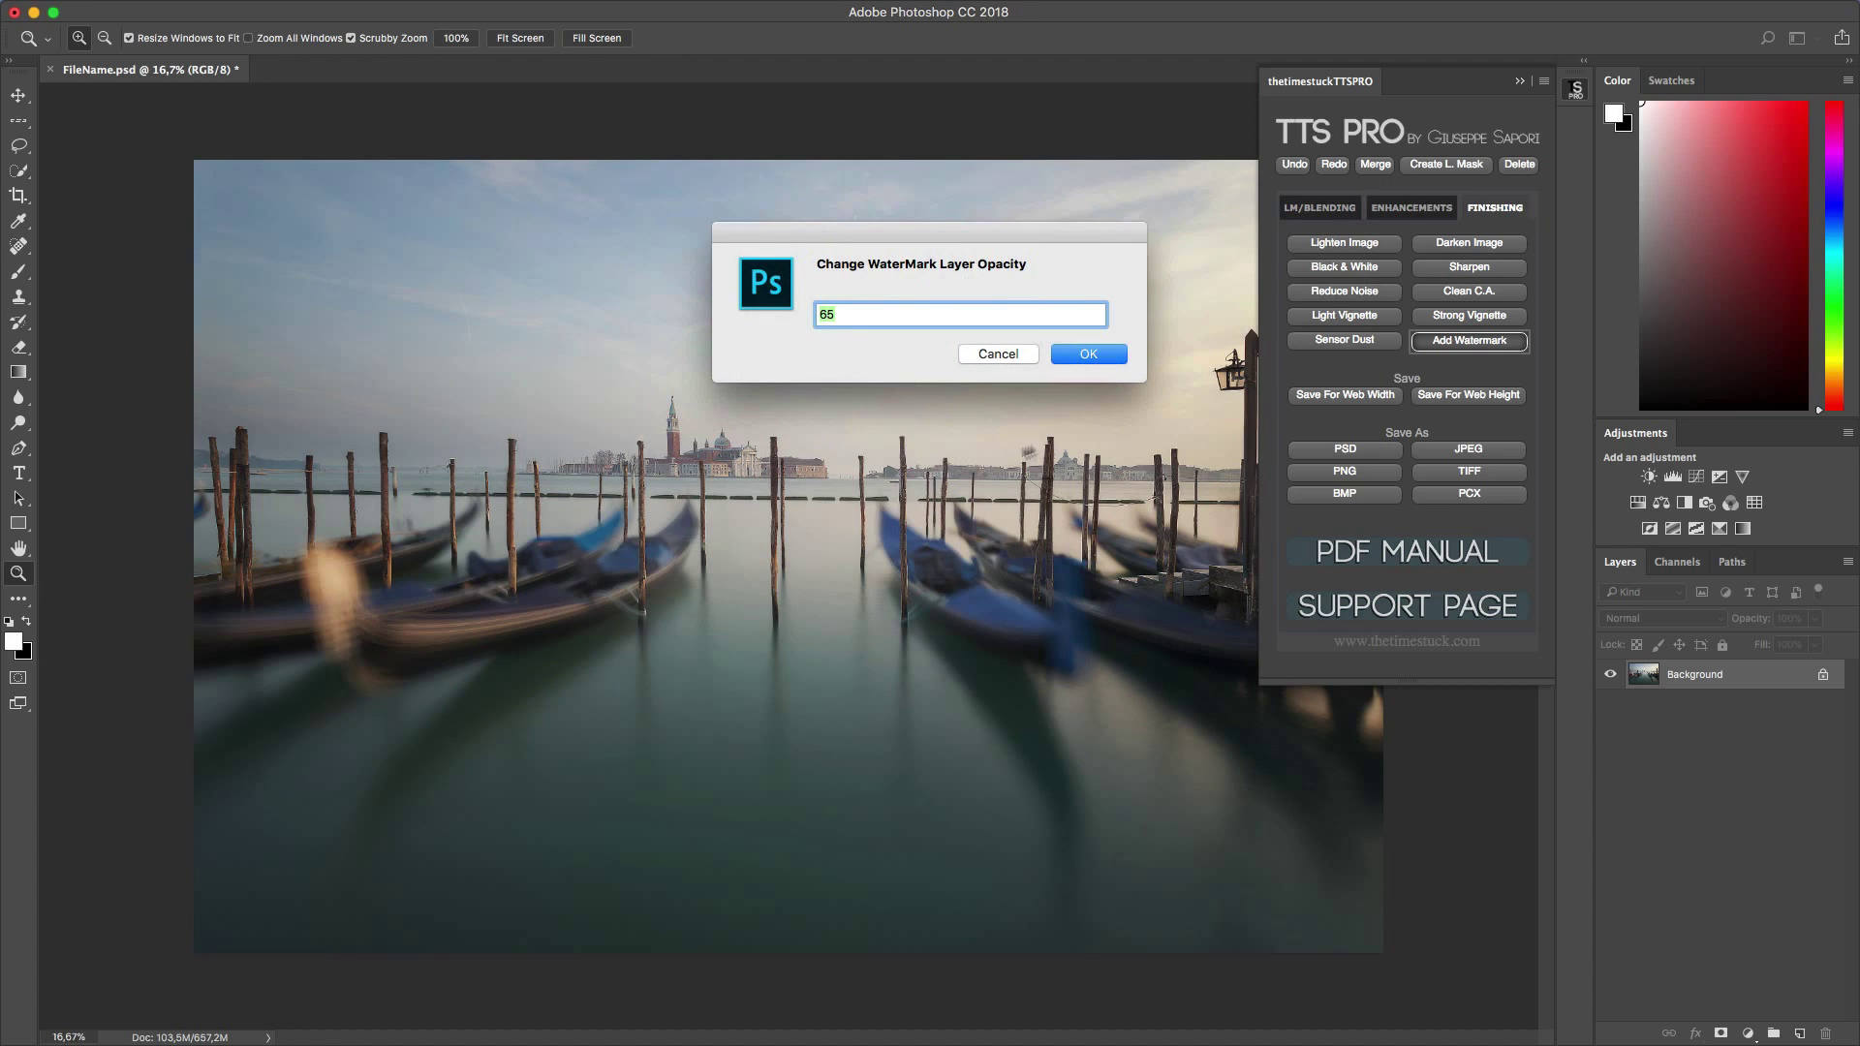
pyautogui.click(1103, 354)
# - Set the watermark scale to 10 and confirm
pyautogui.write('25')
pyautogui.press('BackSpace')
pyautogui.press('BackSpace')
pyautogui.write('40')
pyautogui.press('BackSpace')
pyautogui.press('BackSpace')
pyautogui.write('10')
pyautogui.click(1107, 359)
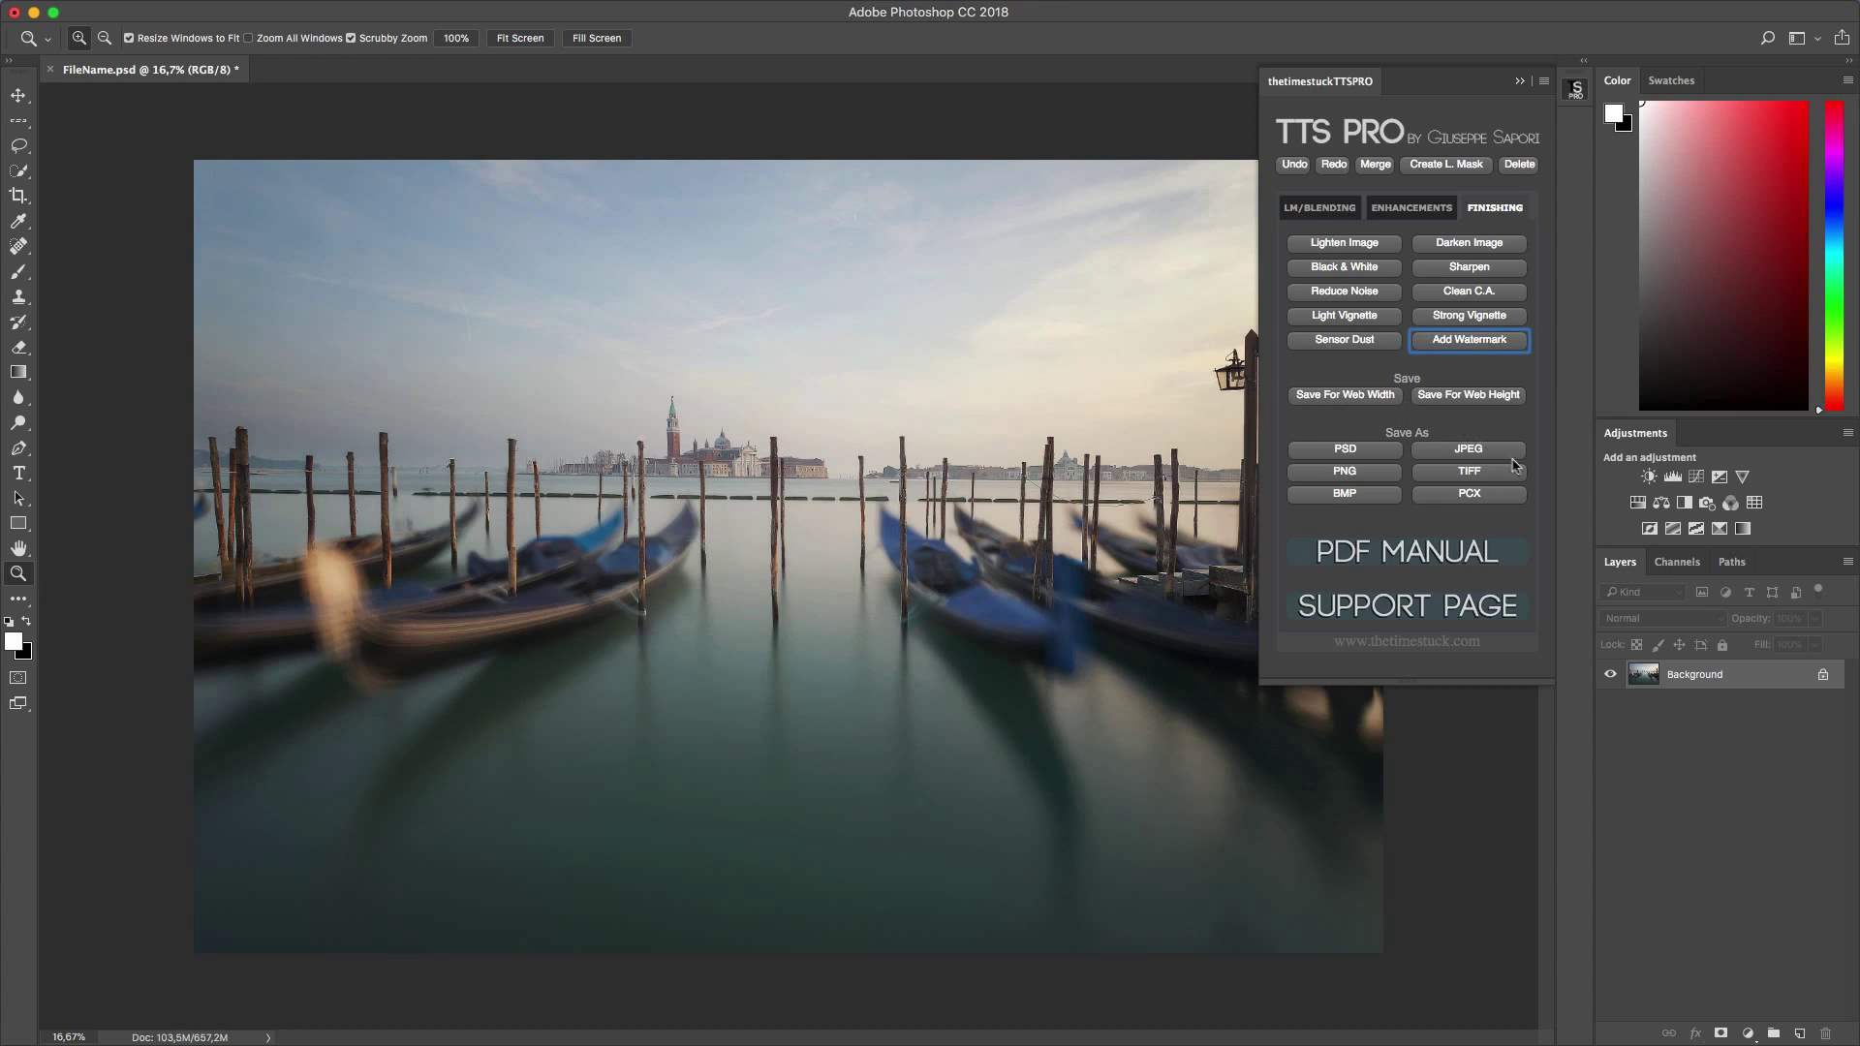